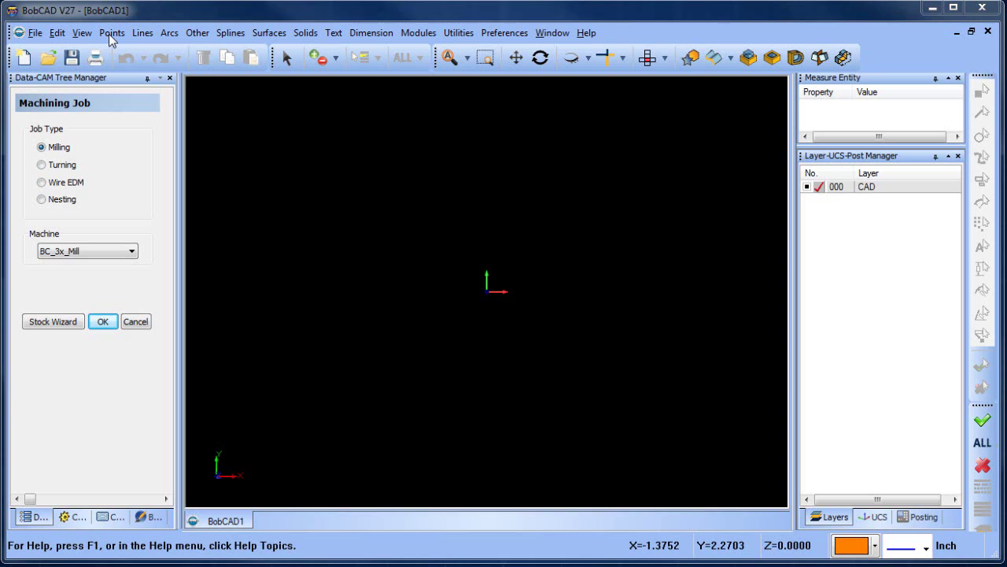
Step: Define a rectangle centred on the origin with a length and width of 3.0000 each
{"action": "left_click", "coordinate": [198, 34]}
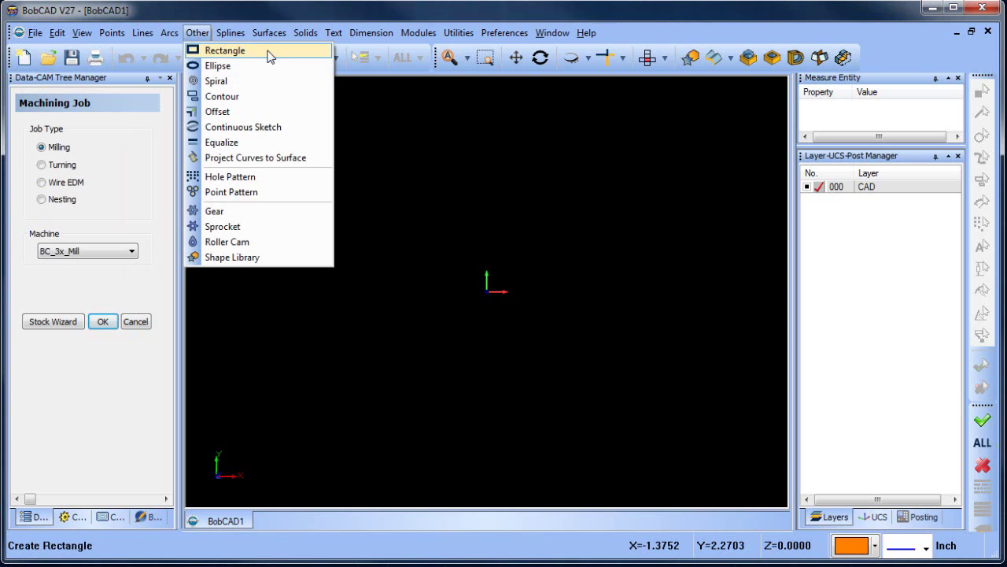
{"action": "left_click", "coordinate": [268, 51]}
{"action": "type", "text": "2"}
{"action": "key", "text": "Return"}
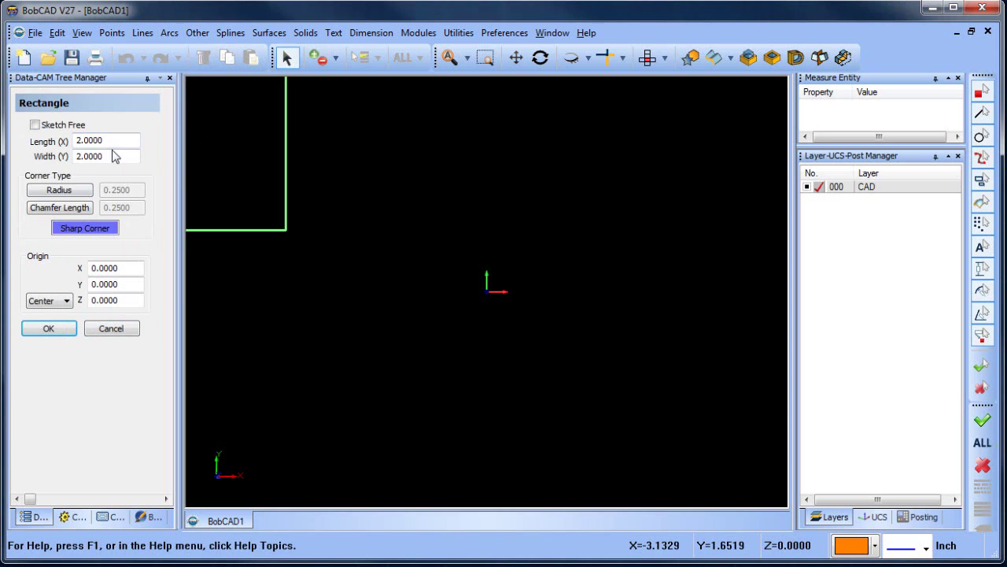
{"action": "left_click", "coordinate": [116, 140]}
{"action": "double_click", "coordinate": [115, 140]}
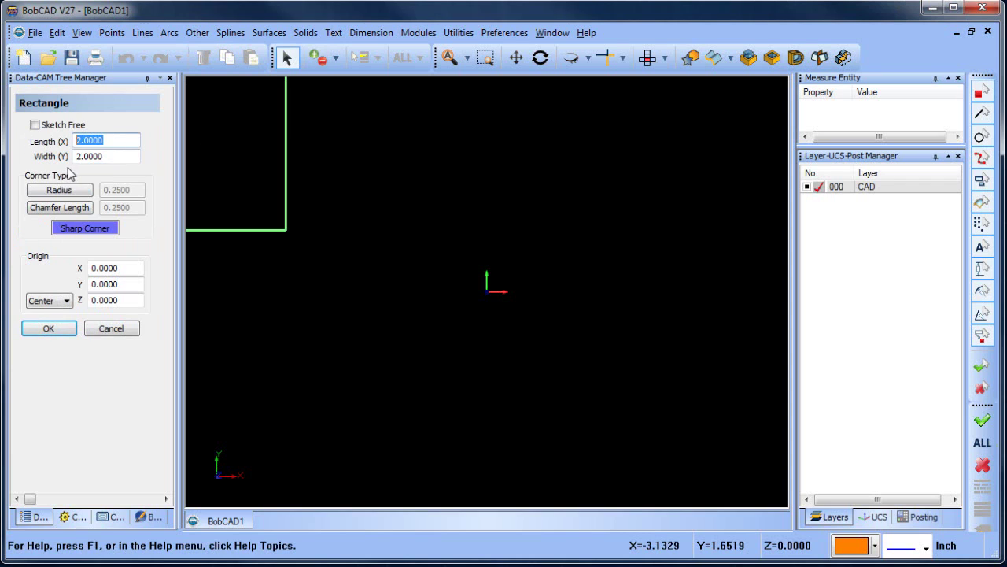
{"action": "type", "text": "3"}
{"action": "key", "text": "Tab"}
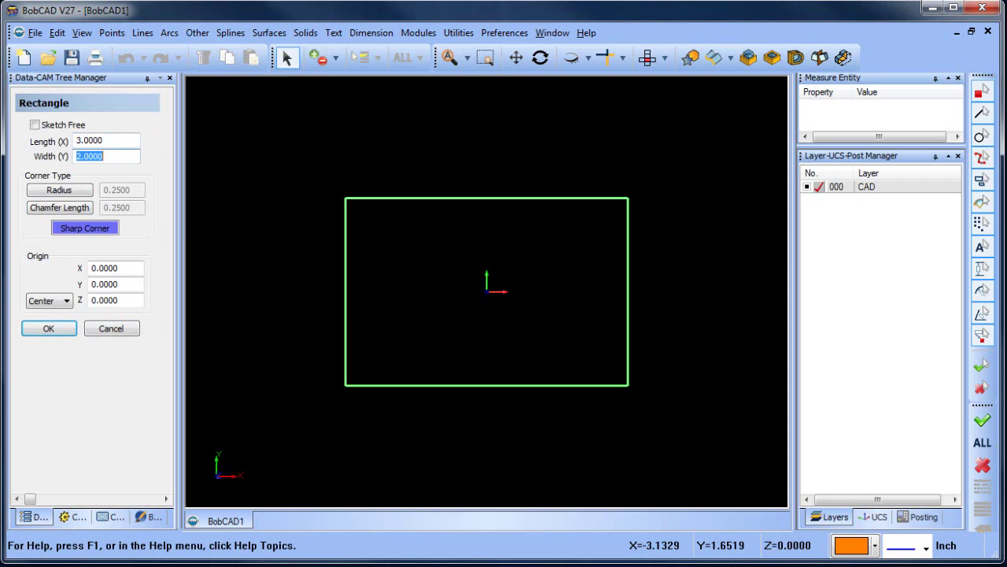
{"action": "type", "text": "3"}
{"action": "key", "text": "Tab"}
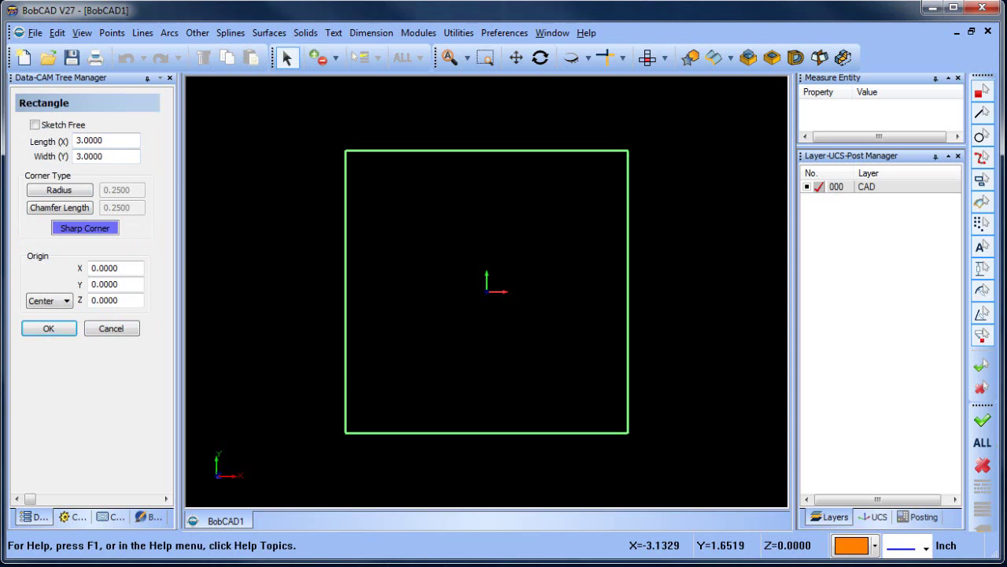
Step: Give the rectangle rounded corners with a 0.2500 radius and create it
{"action": "left_click", "coordinate": [63, 192]}
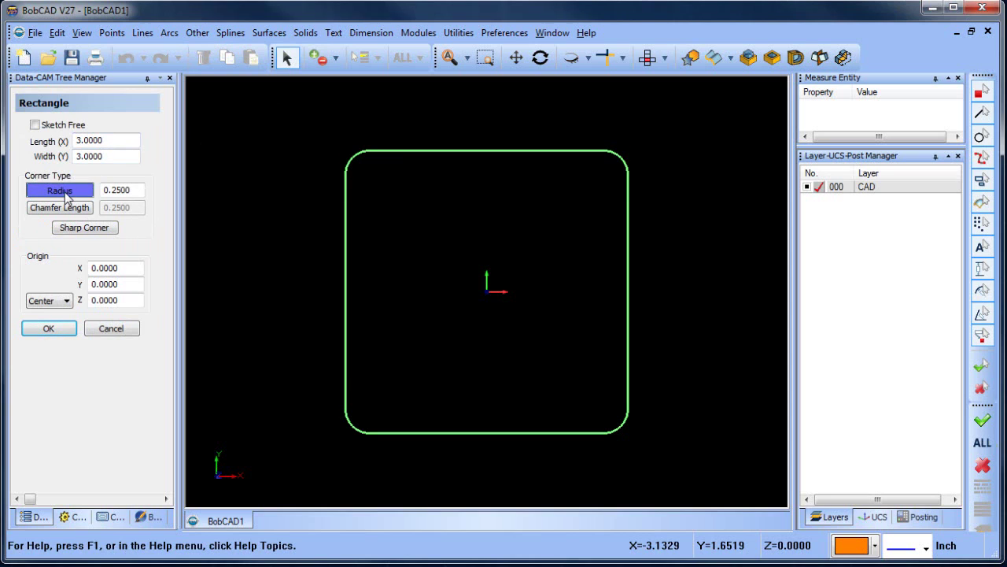
{"action": "left_click_drag", "start_coordinate": [135, 190], "coordinate": [60, 193]}
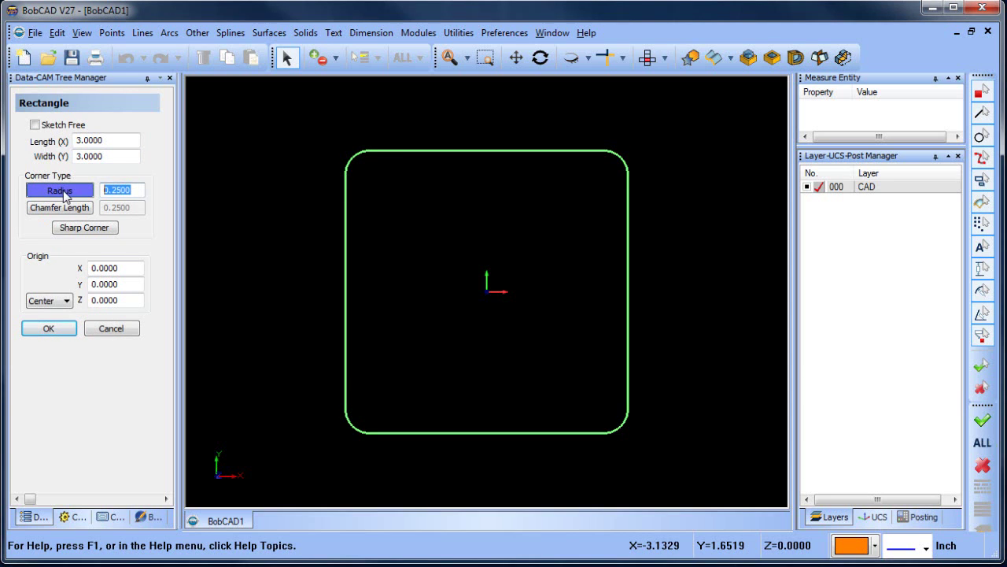
{"action": "left_click", "coordinate": [139, 190]}
{"action": "left_click", "coordinate": [47, 330]}
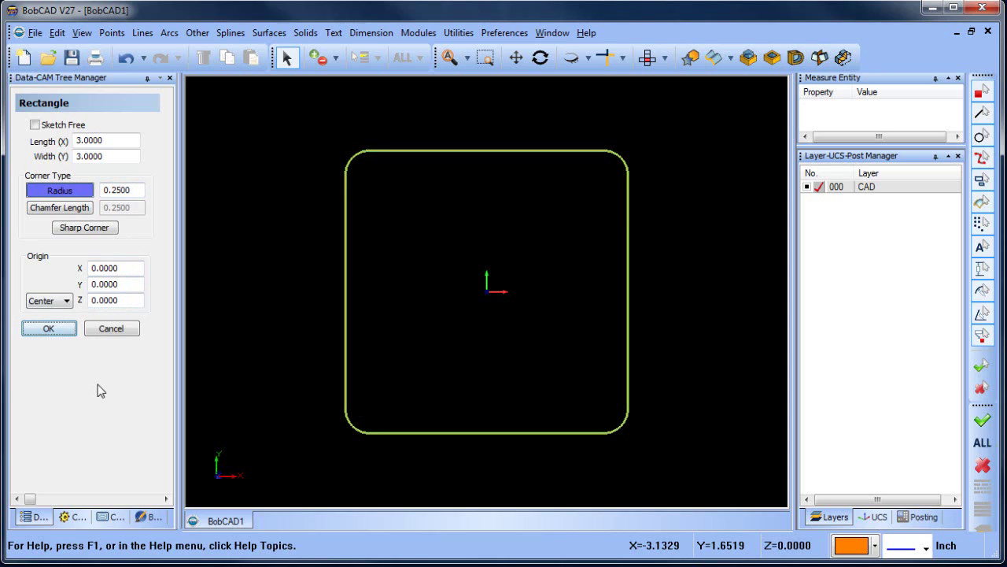
{"action": "left_click", "coordinate": [113, 329]}
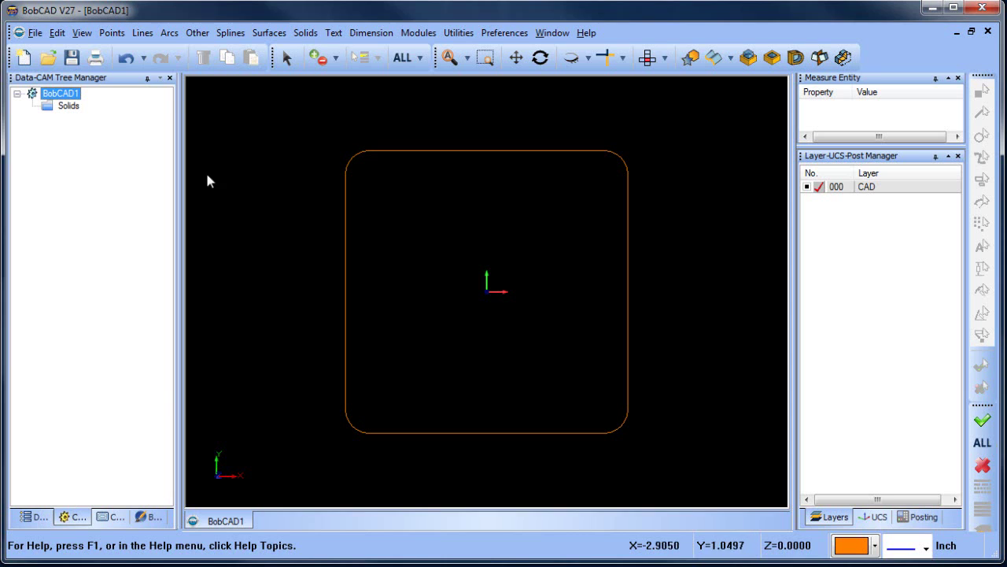
Step: Create a full circle by coordinates, centred at the origin, with a radius of 0.7500
{"action": "left_click", "coordinate": [170, 34]}
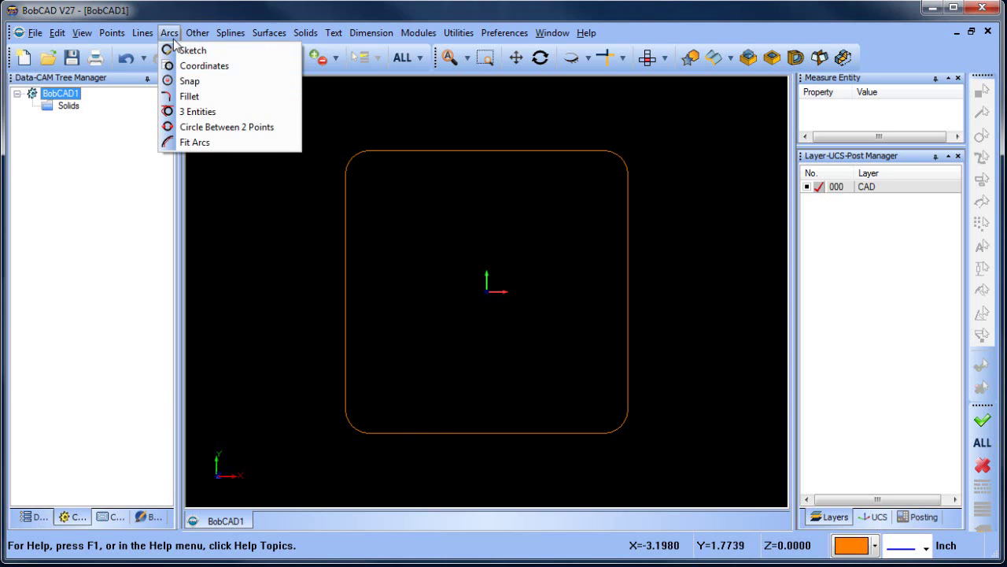
{"action": "left_click", "coordinate": [250, 75]}
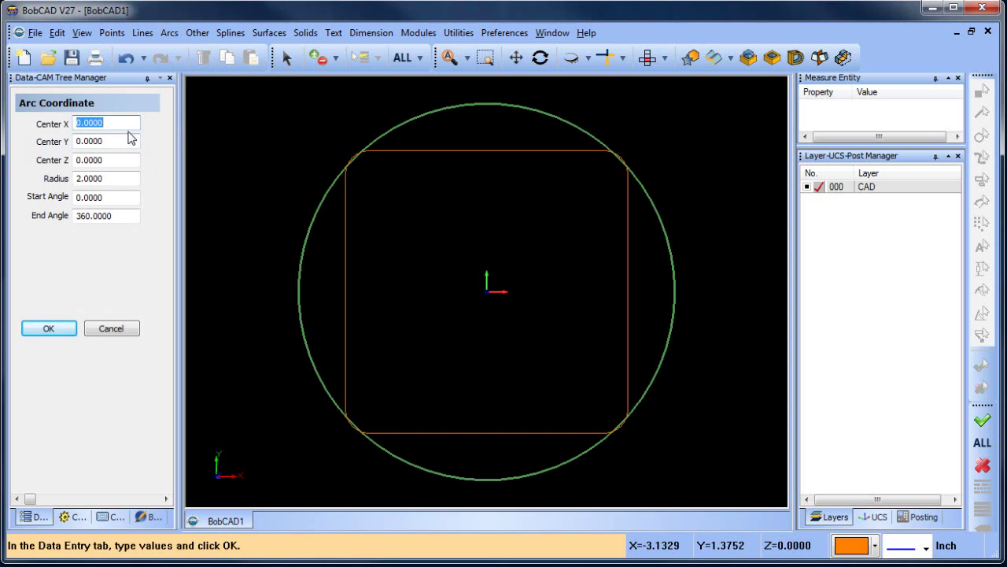
{"action": "left_click", "coordinate": [122, 179]}
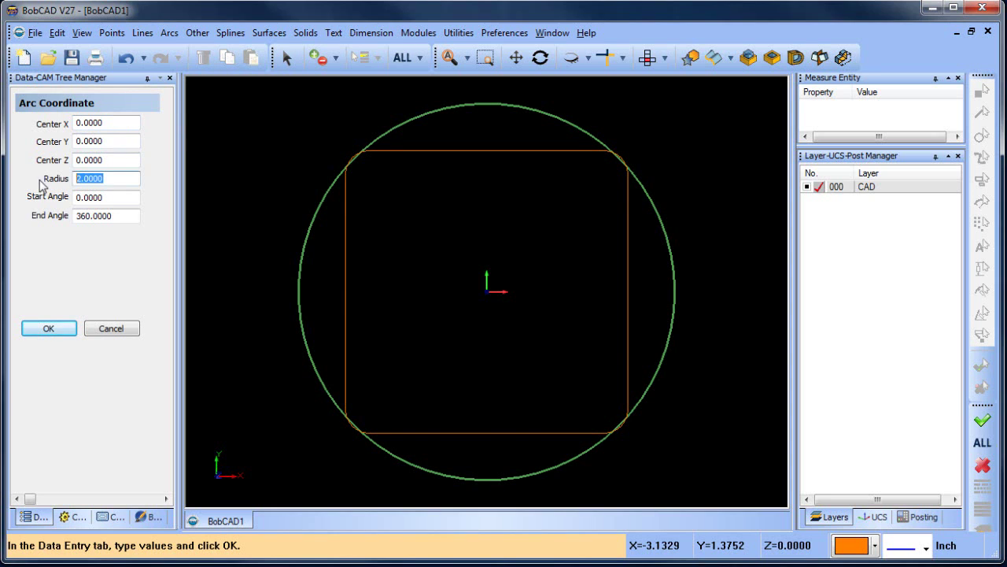
{"action": "type", "text": "1.5"}
{"action": "left_click", "coordinate": [103, 161]}
{"action": "left_click", "coordinate": [115, 180]}
{"action": "type", "text": ".75"}
{"action": "left_click", "coordinate": [120, 165]}
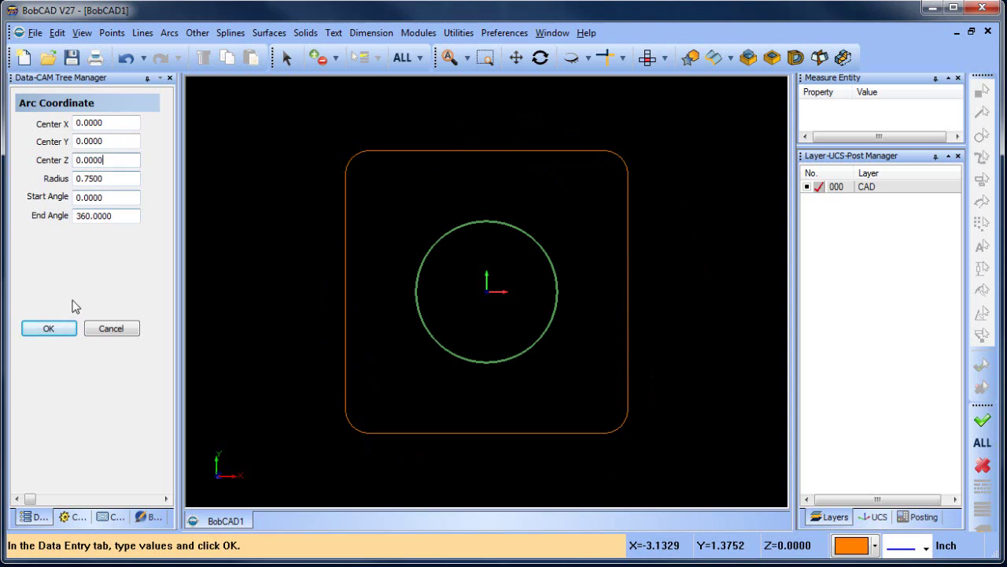
{"action": "left_click", "coordinate": [49, 328]}
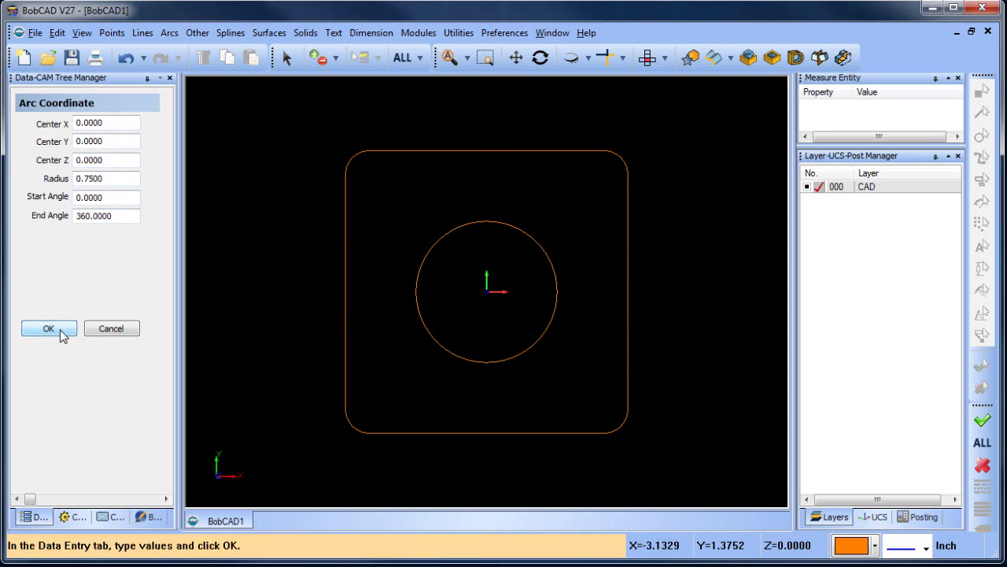
{"action": "left_click", "coordinate": [113, 331]}
Step: Add a new layer named Stock and make it the active layer
{"action": "scroll", "coordinate": [369, 329], "scroll_direction": "down", "scroll_amount": 2}
{"action": "scroll", "coordinate": [432, 311], "scroll_direction": "down", "scroll_amount": 2}
{"action": "scroll", "coordinate": [459, 308], "scroll_direction": "up", "scroll_amount": 1}
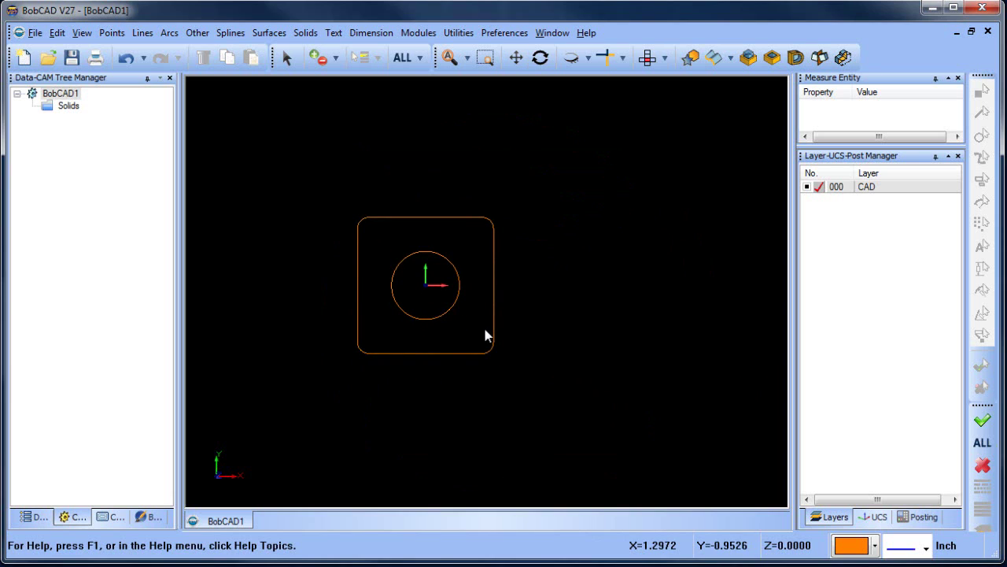
{"action": "right_click", "coordinate": [876, 190]}
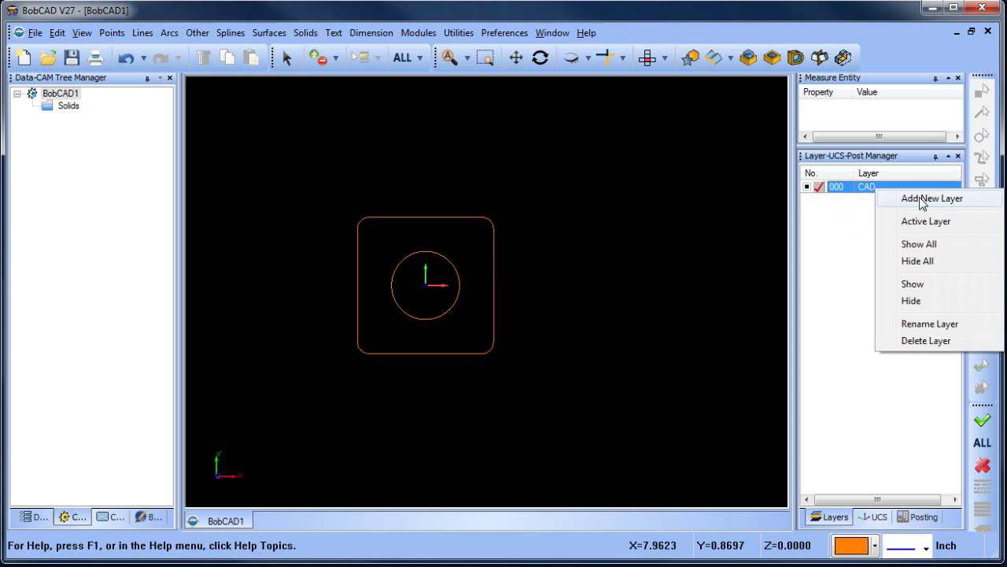
{"action": "left_click", "coordinate": [923, 201]}
{"action": "type", "text": "Stock"}
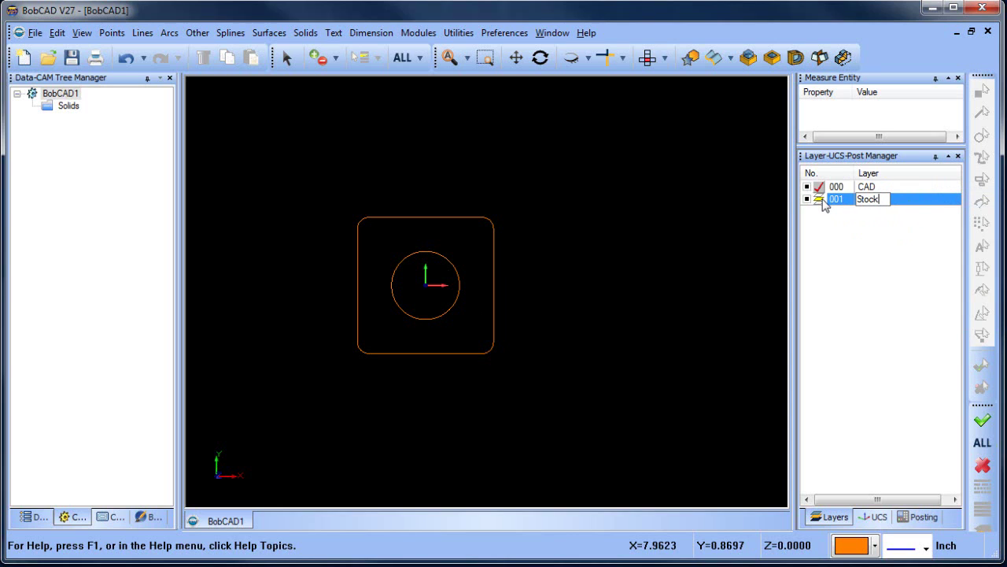
{"action": "left_click", "coordinate": [820, 200]}
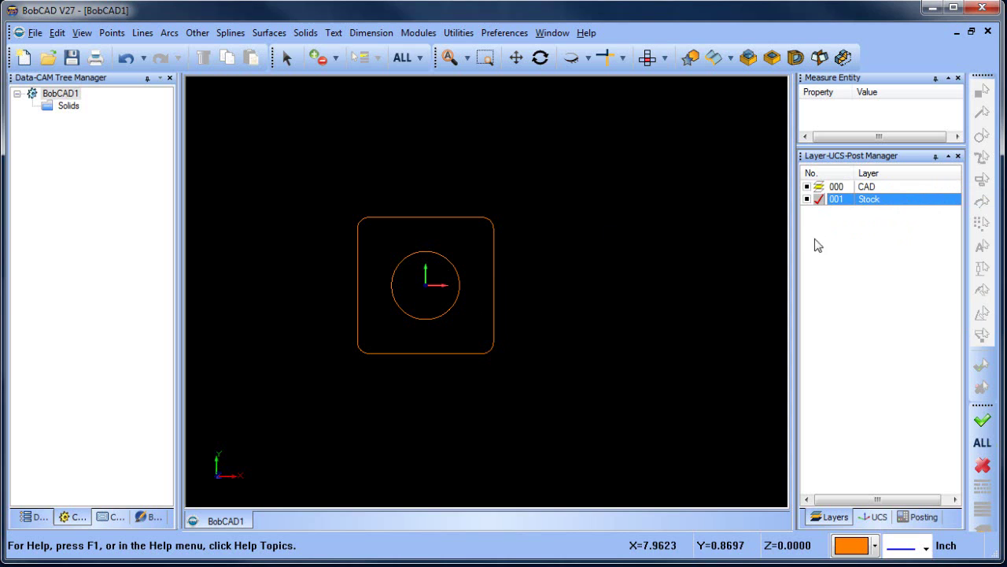
Step: Define a stock rectangle with a length and width of 24.0000 each
{"action": "left_click", "coordinate": [198, 34]}
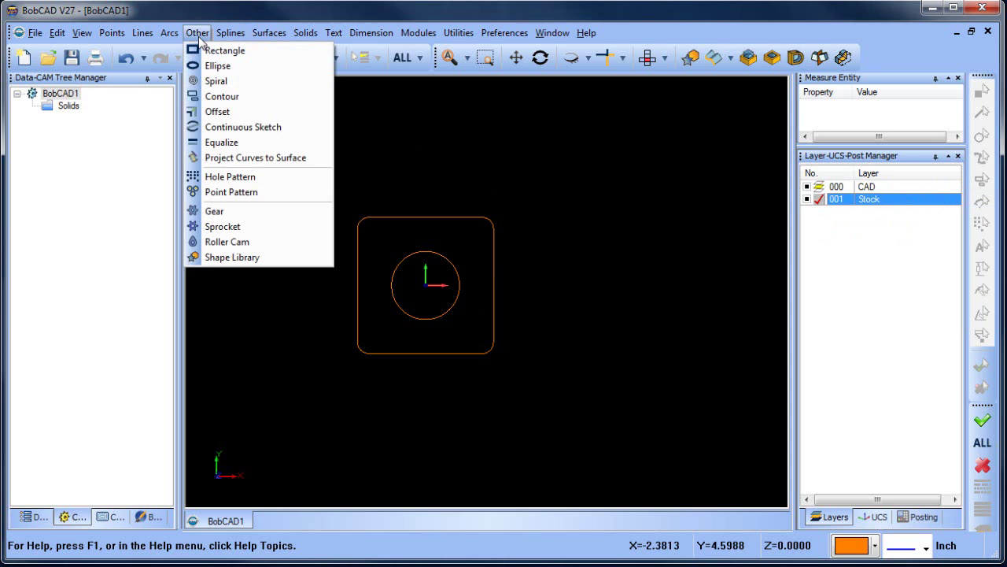
{"action": "left_click", "coordinate": [264, 57]}
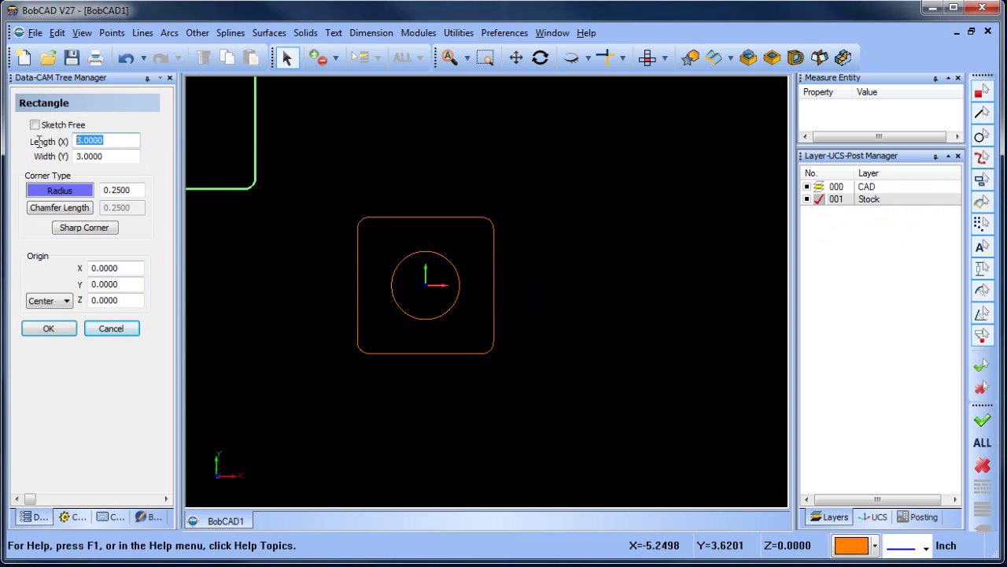
{"action": "type", "text": "24"}
{"action": "key", "text": "Tab"}
{"action": "type", "text": "24"}
{"action": "key", "text": "Tab"}
Step: Set the stock rectangle to sharp corners with its bottom left corner at the origin, and create it
{"action": "left_click", "coordinate": [86, 233]}
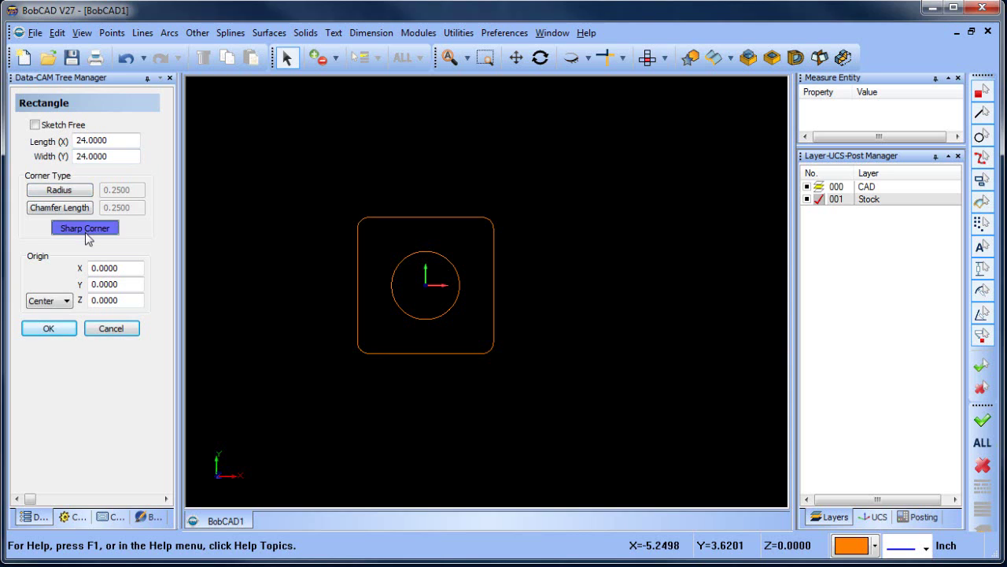
{"action": "left_click", "coordinate": [68, 302]}
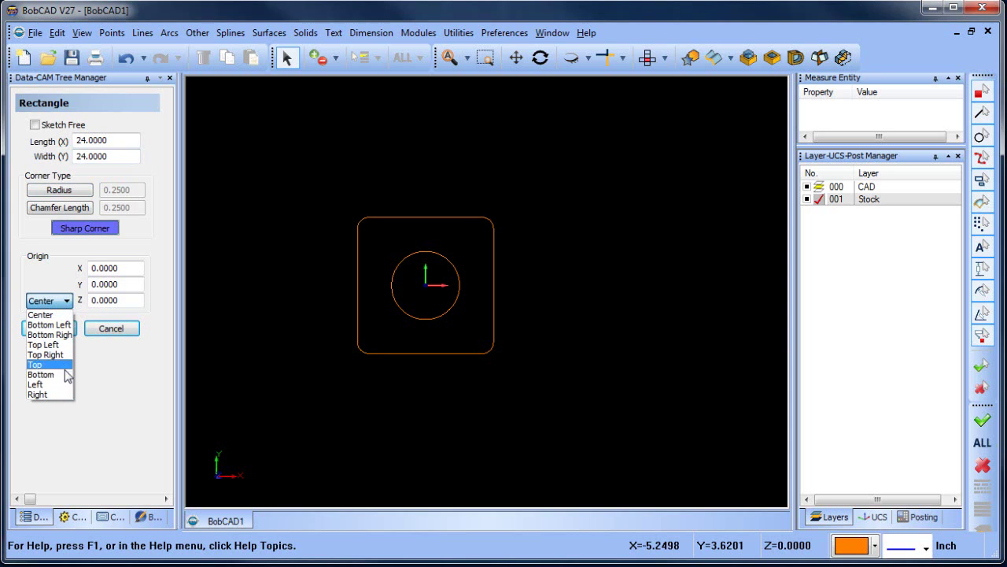
{"action": "left_click", "coordinate": [67, 323]}
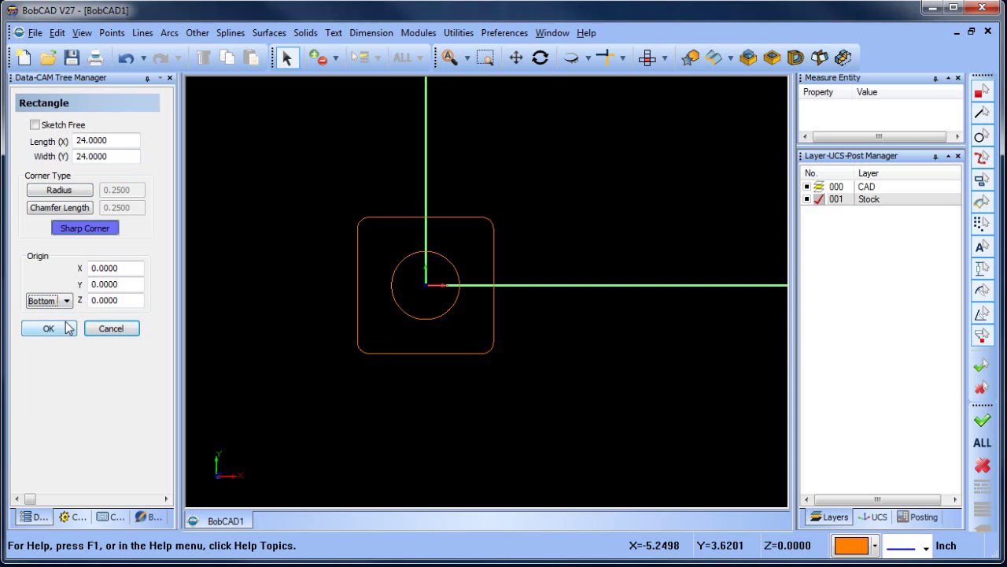
{"action": "left_click", "coordinate": [54, 332]}
{"action": "left_click", "coordinate": [110, 328]}
Step: Start the Translate command and confirm the small rounded rectangle and the inner circle as the entities to move
{"action": "scroll", "coordinate": [508, 321], "scroll_direction": "down", "scroll_amount": 4}
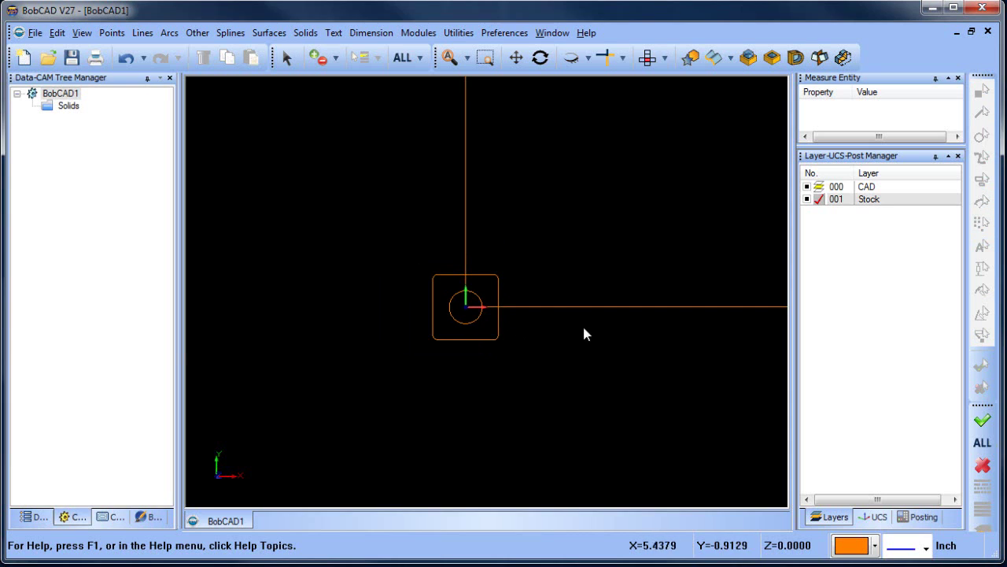
{"action": "scroll", "coordinate": [497, 269], "scroll_direction": "down", "scroll_amount": 3}
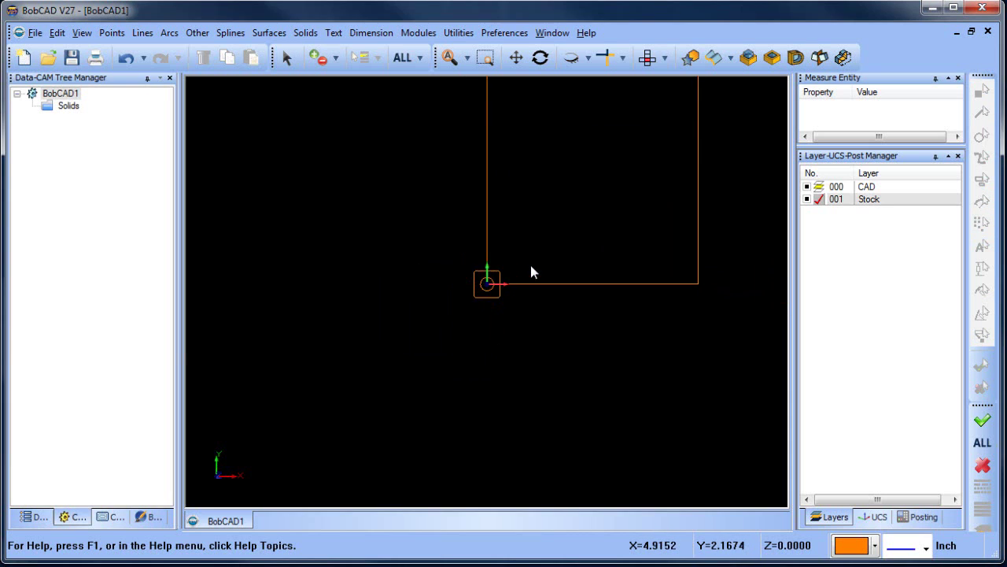
{"action": "scroll", "coordinate": [537, 268], "scroll_direction": "down", "scroll_amount": 1}
{"action": "middle_click_drag", "start_coordinate": [543, 269], "coordinate": [449, 279]}
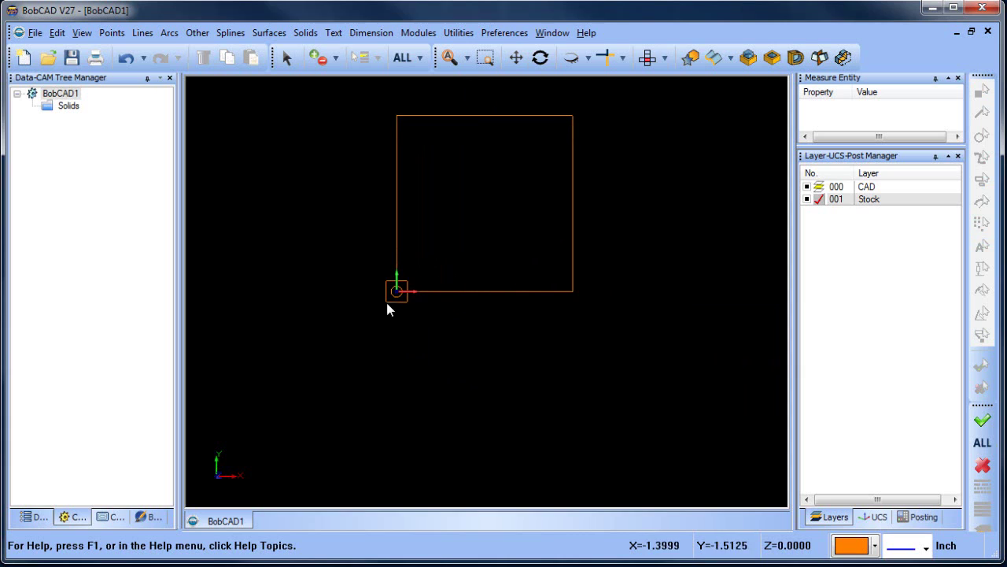
{"action": "scroll", "coordinate": [422, 319], "scroll_direction": "up", "scroll_amount": 1}
{"action": "scroll", "coordinate": [433, 319], "scroll_direction": "down", "scroll_amount": 1}
{"action": "middle_click_drag", "start_coordinate": [438, 321], "coordinate": [448, 342]}
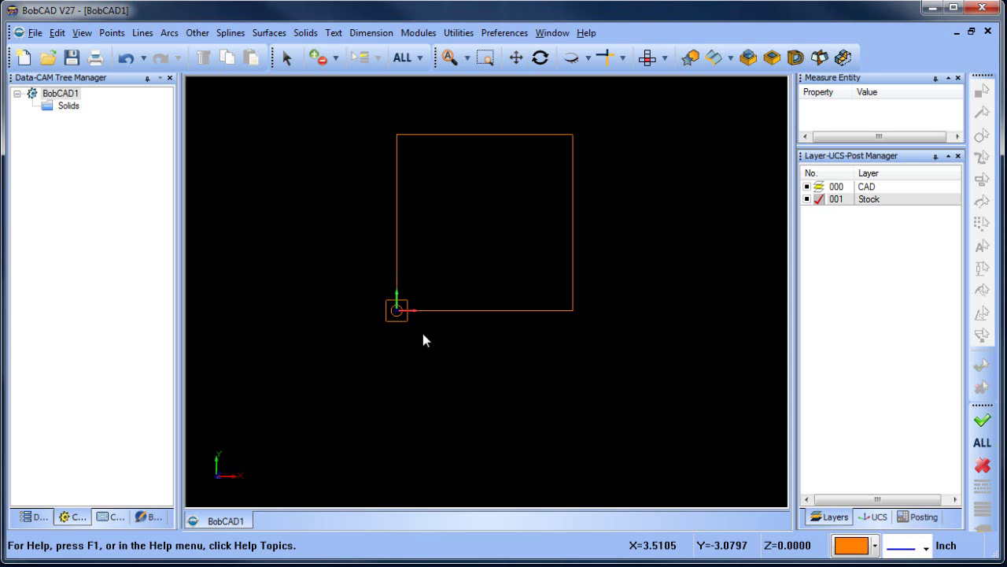
{"action": "left_click", "coordinate": [459, 33]}
{"action": "left_click", "coordinate": [508, 102]}
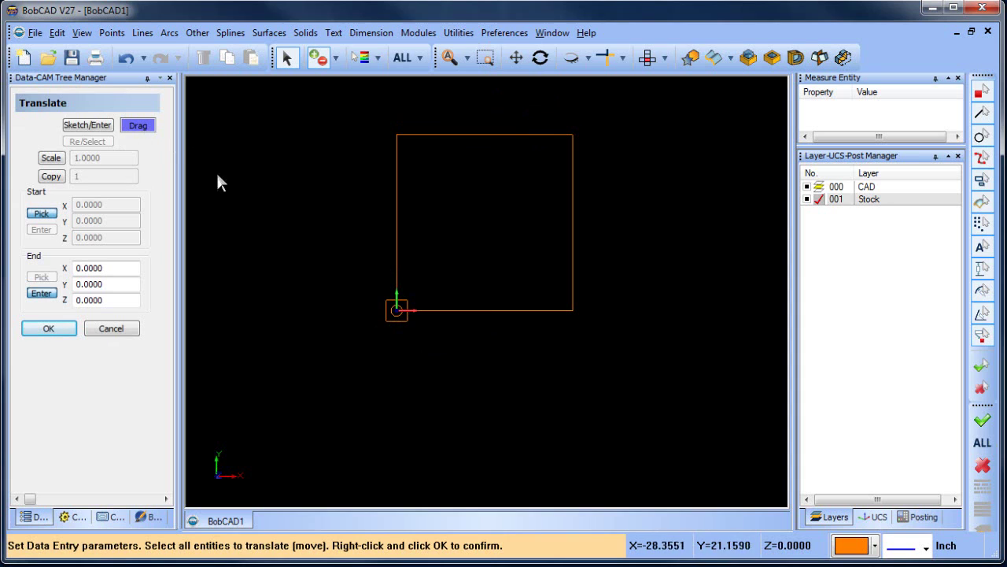
{"action": "scroll", "coordinate": [402, 331], "scroll_direction": "up", "scroll_amount": 3}
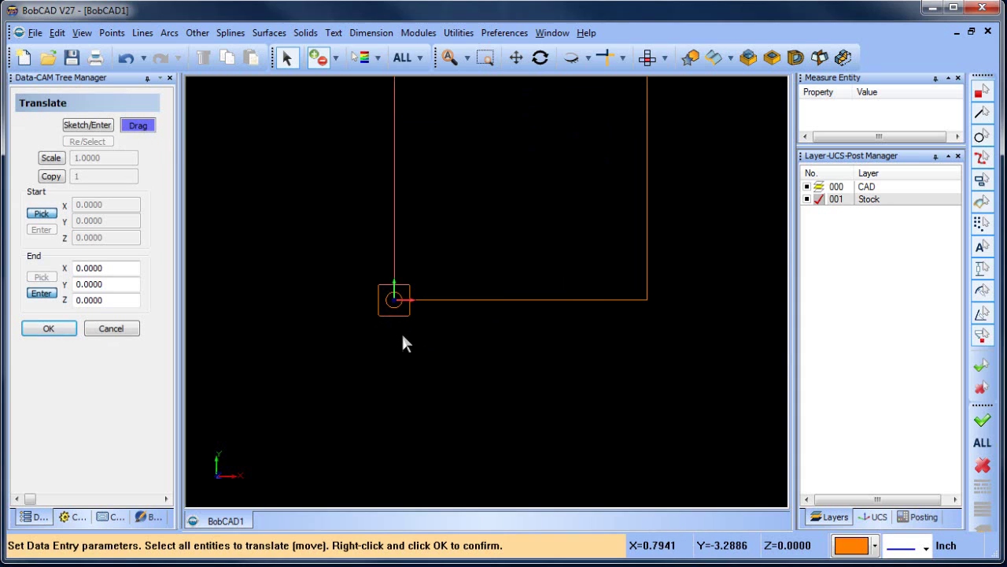
{"action": "scroll", "coordinate": [399, 327], "scroll_direction": "up", "scroll_amount": 2}
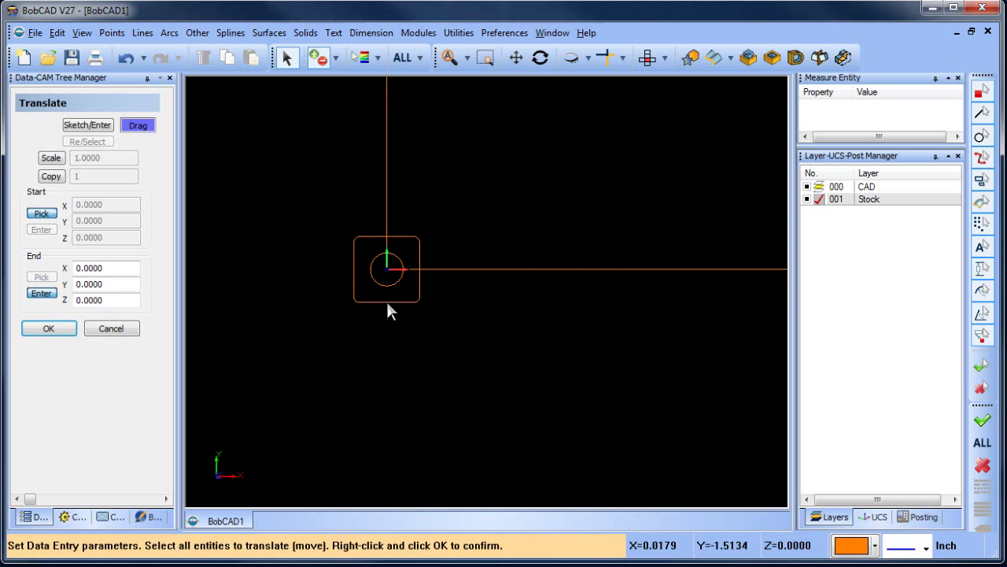
{"action": "left_click", "coordinate": [387, 303]}
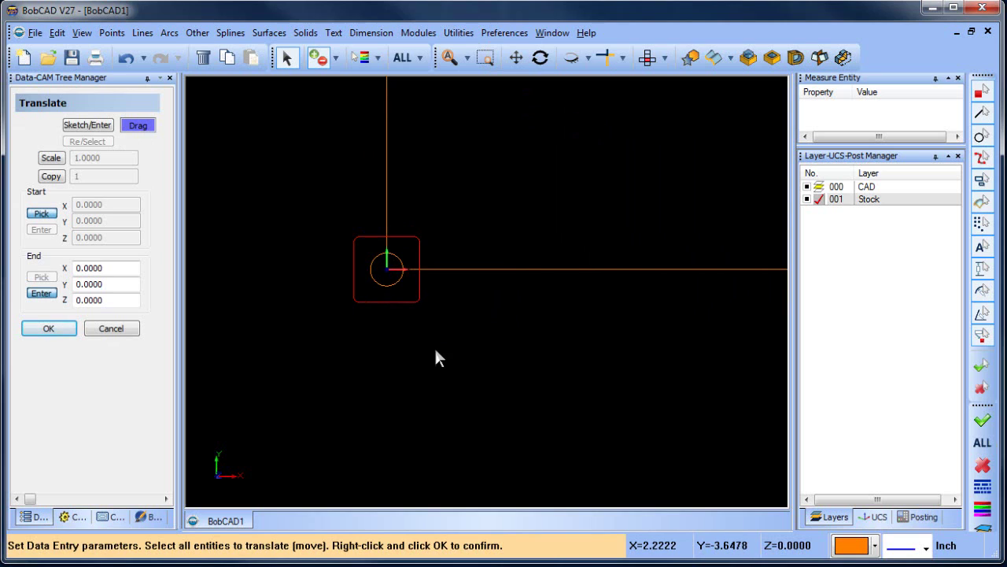
{"action": "left_click", "coordinate": [378, 285]}
{"action": "right_click", "coordinate": [396, 323]}
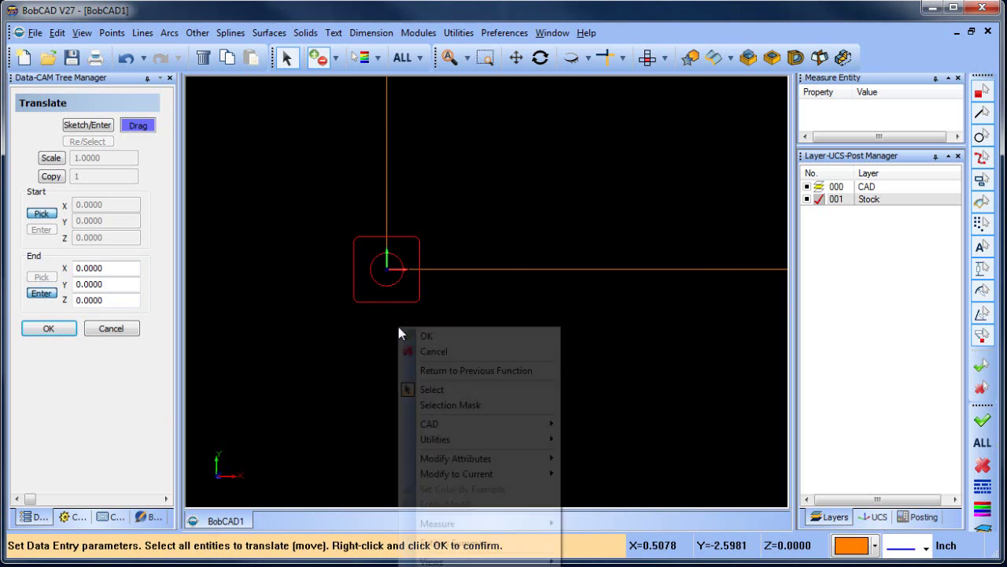
{"action": "left_click", "coordinate": [448, 336]}
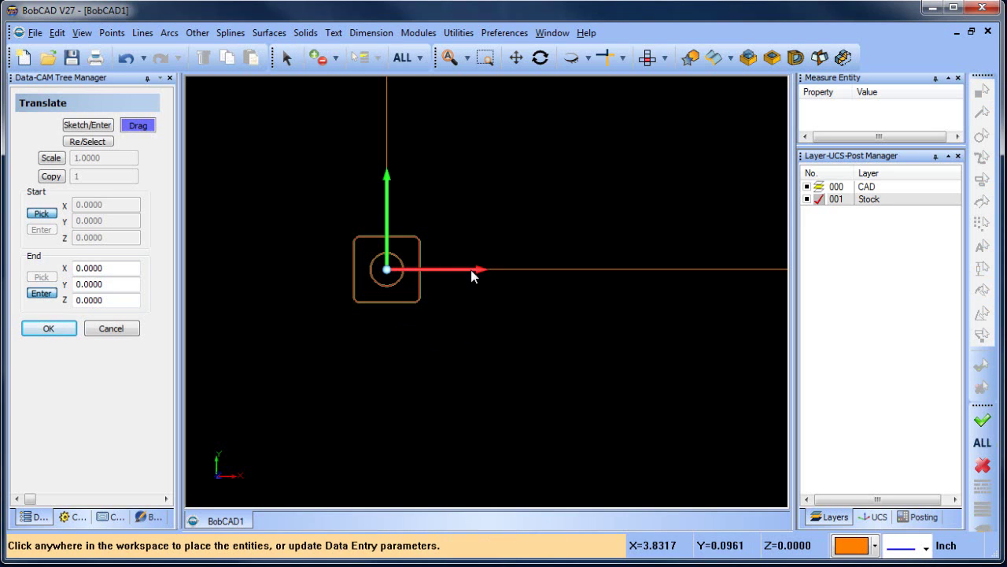
Step: Translate the rounded square and circle to an end point of X 2.0000, Y 2.0000, and finish the command
{"action": "left_click_drag", "start_coordinate": [467, 270], "coordinate": [431, 274]}
{"action": "left_click_drag", "start_coordinate": [431, 184], "coordinate": [430, 223]}
{"action": "left_click_drag", "start_coordinate": [120, 268], "coordinate": [69, 268]}
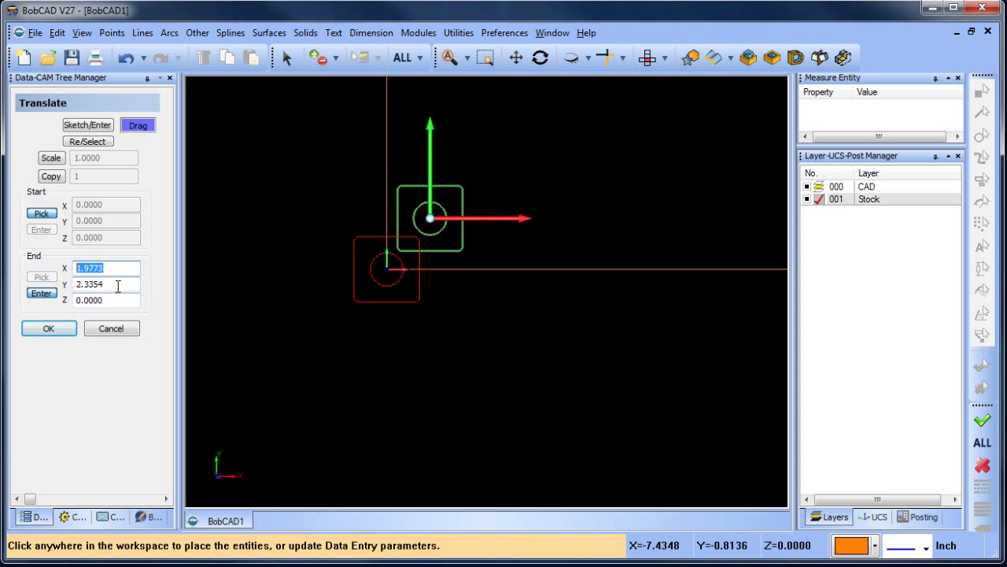
{"action": "type", "text": "2"}
{"action": "key", "text": "Tab"}
{"action": "type", "text": "2"}
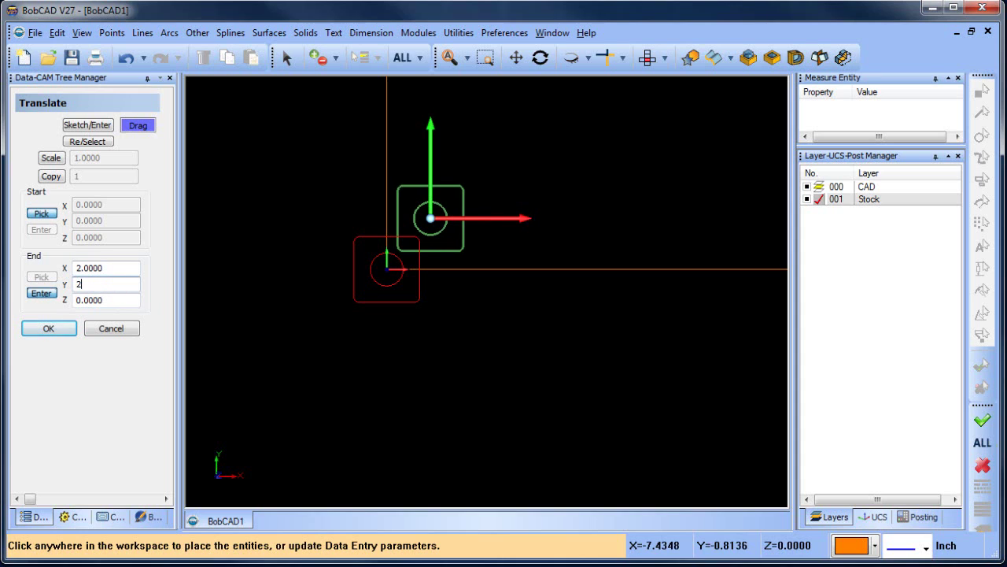
{"action": "left_click", "coordinate": [105, 268]}
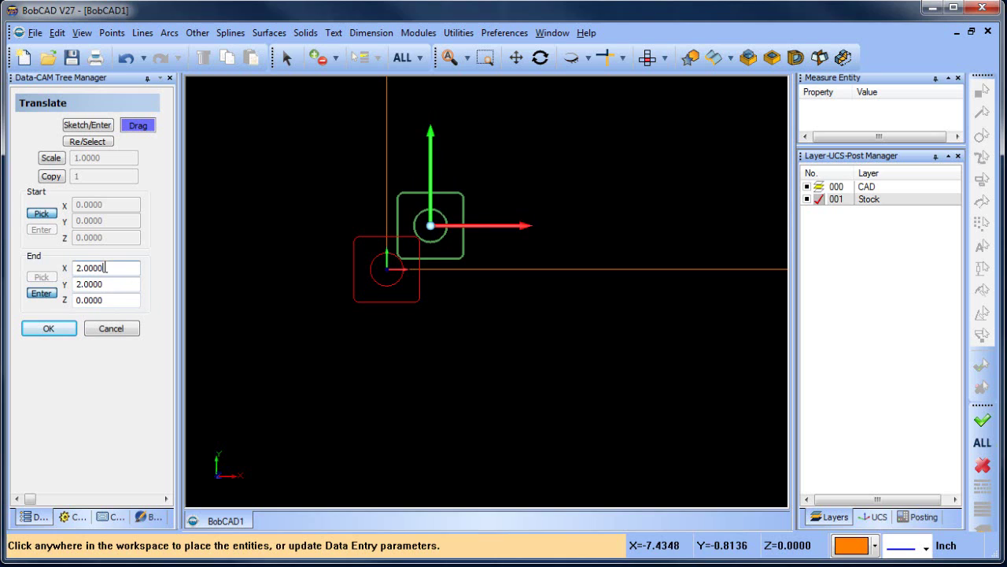
{"action": "left_click", "coordinate": [55, 332]}
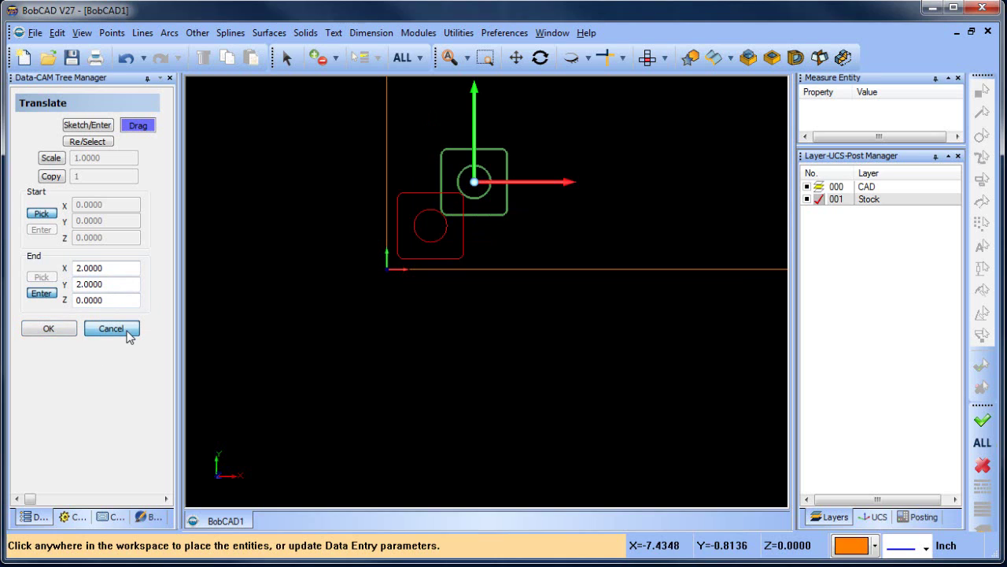
{"action": "left_click", "coordinate": [111, 329]}
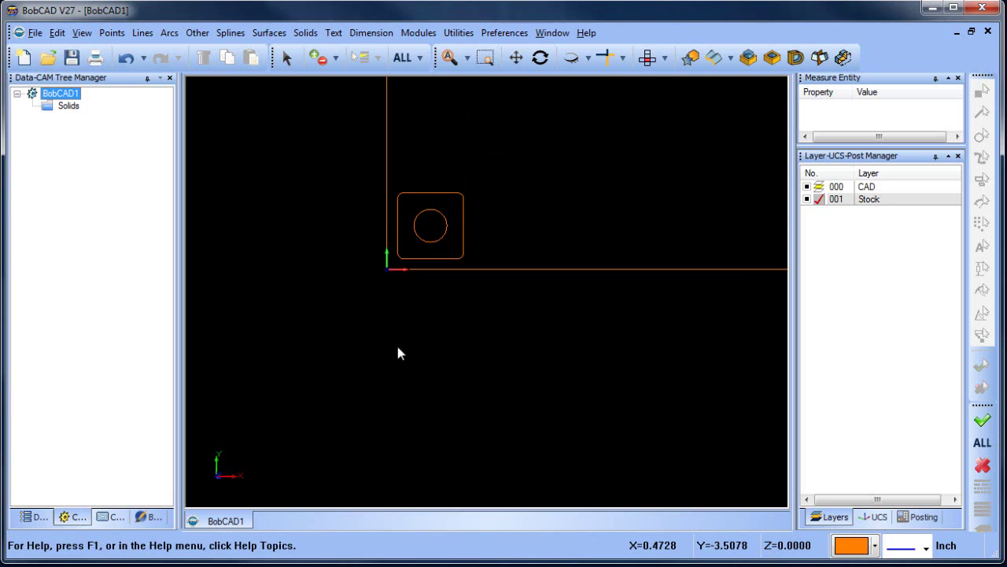
Step: Start a new milling job in the CAM tree using the BC_3x_Plasma machine
{"action": "scroll", "coordinate": [473, 311], "scroll_direction": "down", "scroll_amount": 3}
{"action": "middle_click_drag", "start_coordinate": [470, 331], "coordinate": [419, 370]}
{"action": "scroll", "coordinate": [418, 366], "scroll_direction": "down", "scroll_amount": 1}
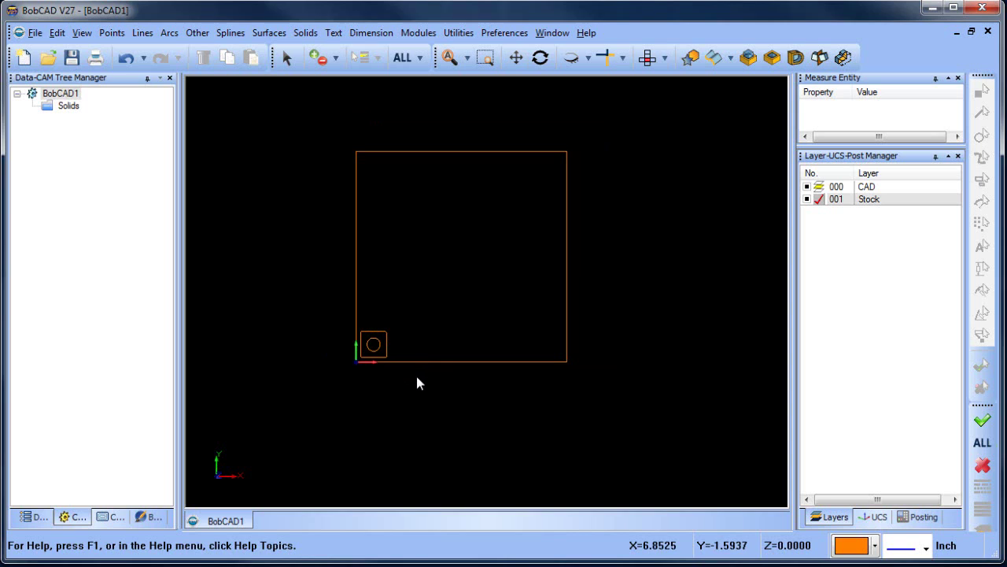
{"action": "scroll", "coordinate": [416, 388], "scroll_direction": "up", "scroll_amount": 1}
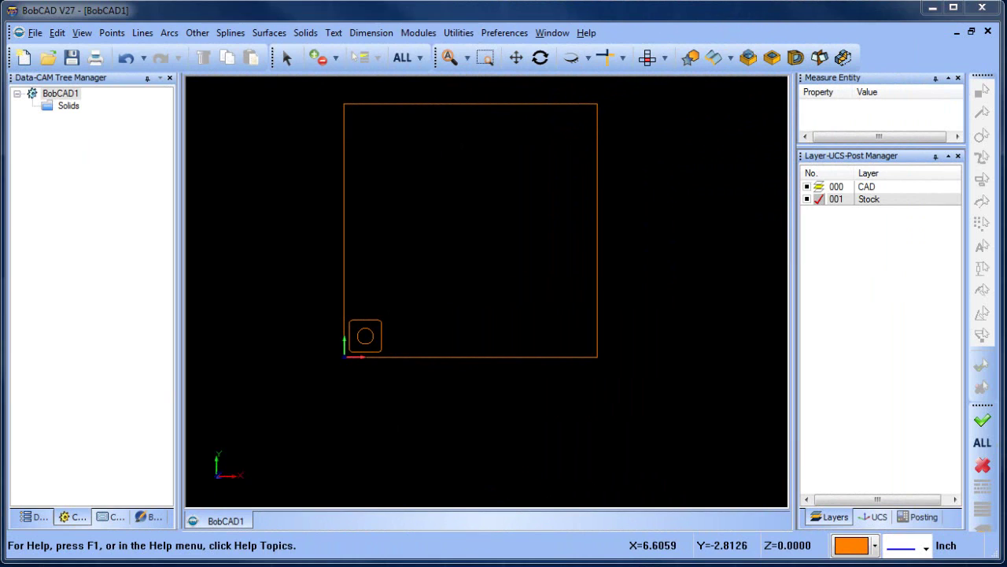
{"action": "left_click", "coordinate": [107, 520]}
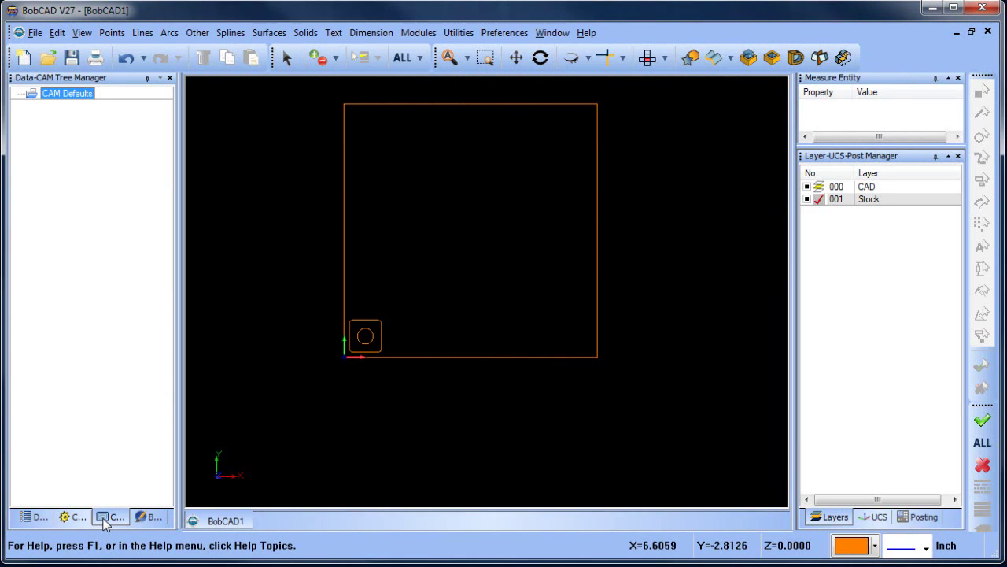
{"action": "right_click", "coordinate": [89, 103]}
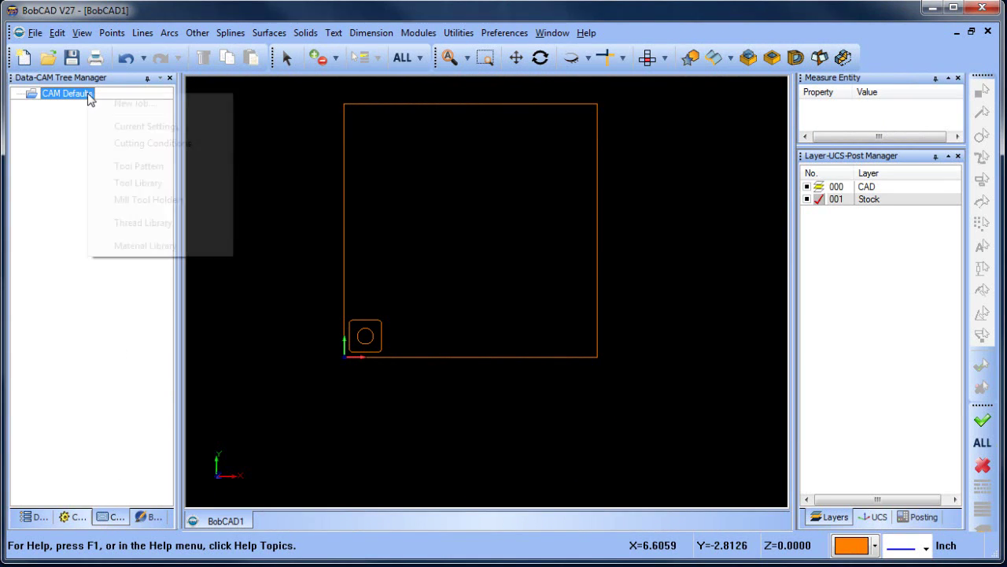
{"action": "left_click", "coordinate": [132, 103]}
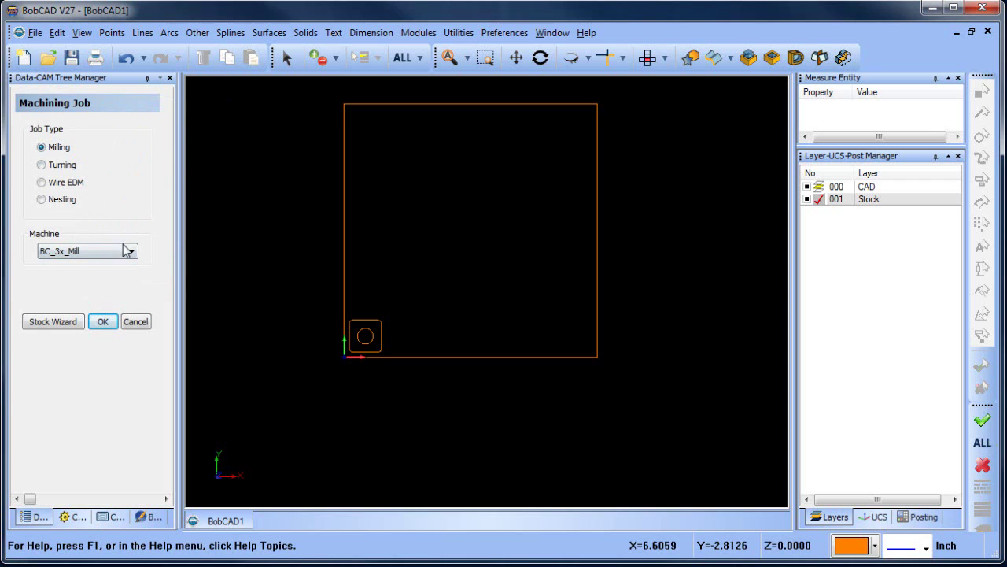
{"action": "left_click", "coordinate": [128, 250]}
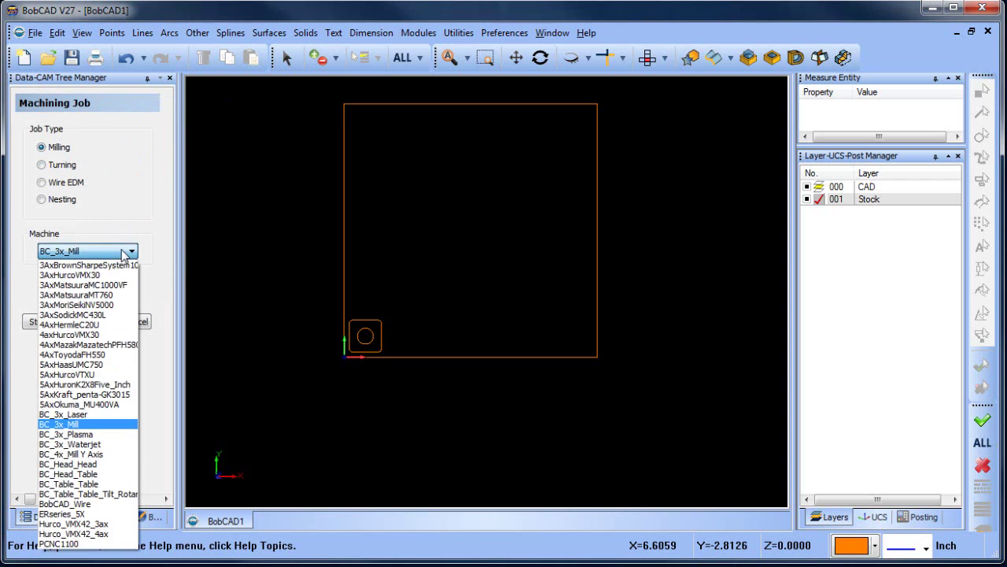
{"action": "left_click", "coordinate": [121, 435]}
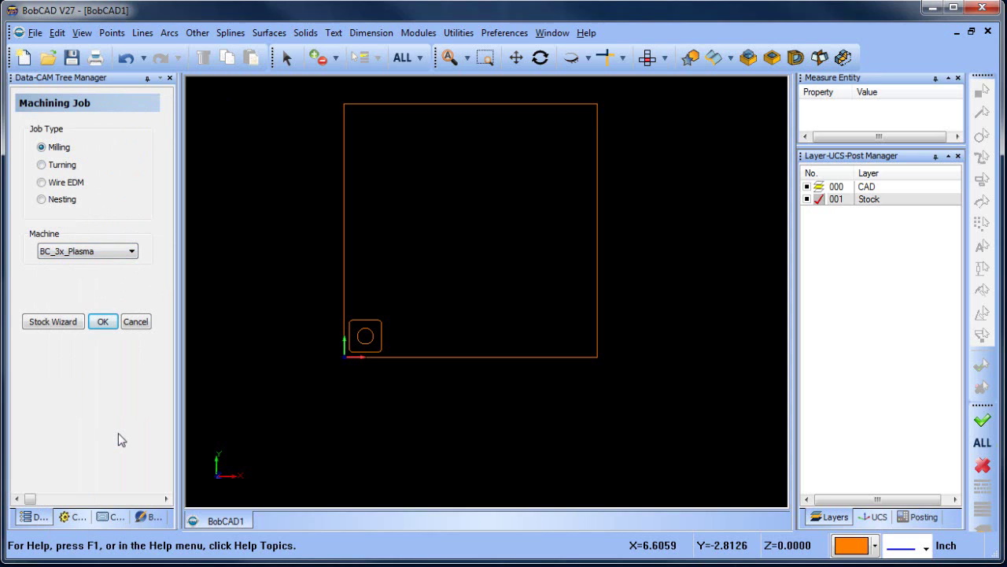
Step: Define the job's stock as Wireframe, using the large outer square as its geometry
{"action": "left_click", "coordinate": [67, 327]}
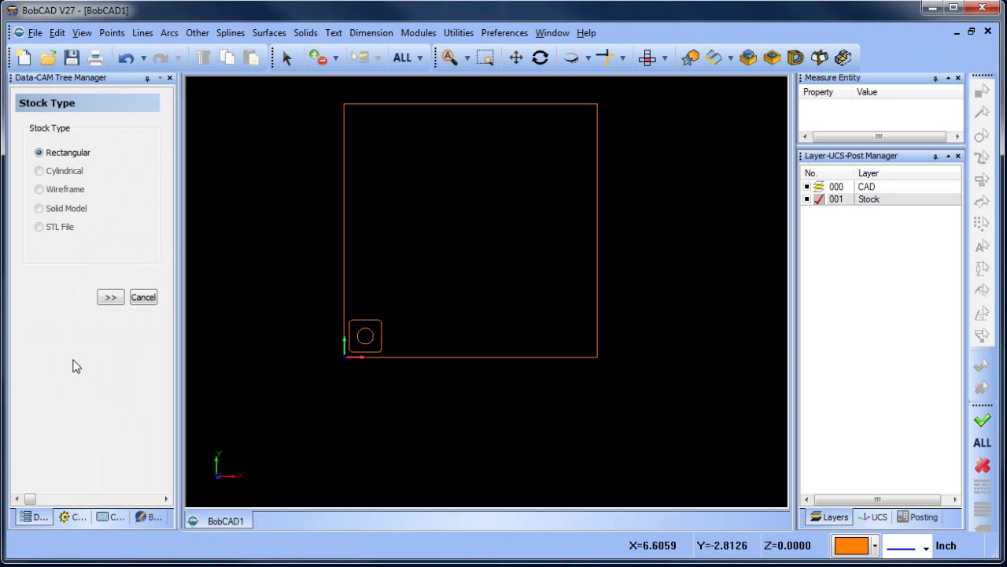
{"action": "left_click", "coordinate": [45, 191]}
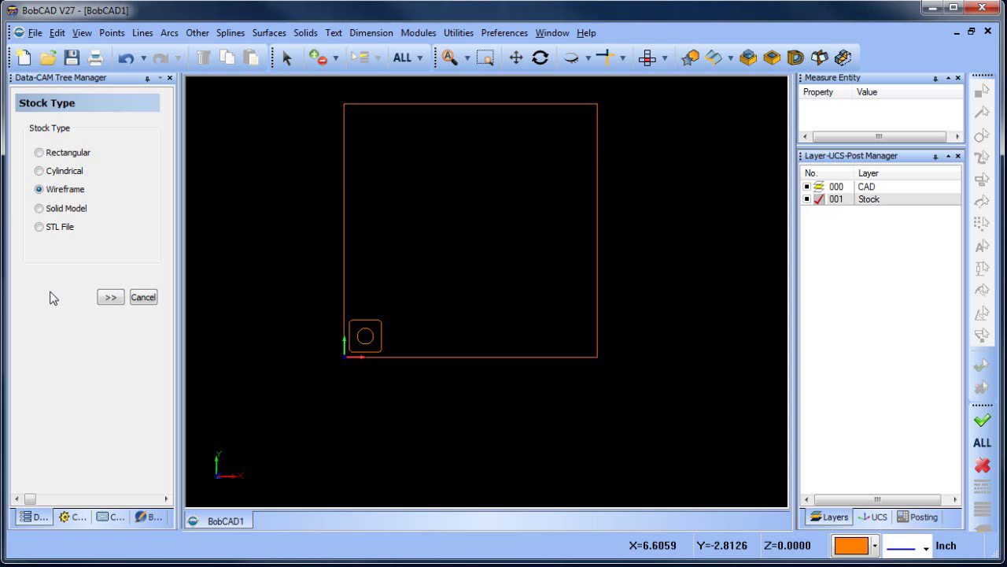
{"action": "left_click", "coordinate": [111, 298]}
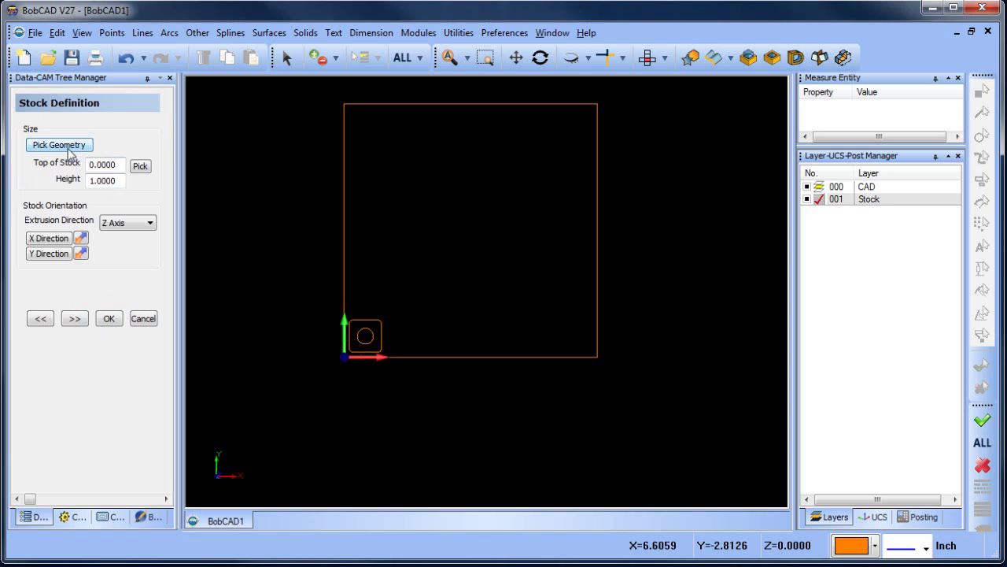
{"action": "left_click", "coordinate": [59, 145]}
{"action": "left_click", "coordinate": [344, 220]}
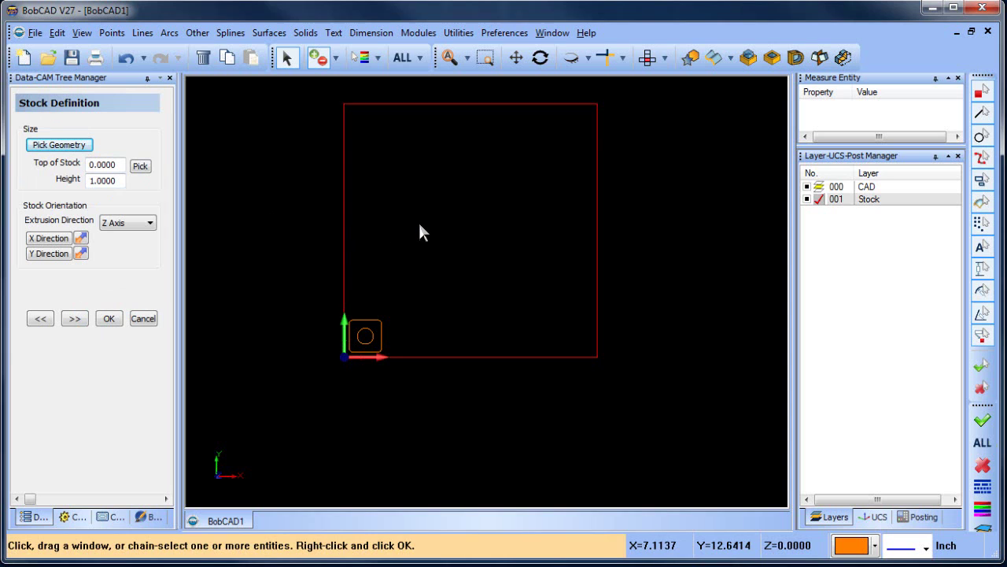
{"action": "right_click", "coordinate": [419, 223]}
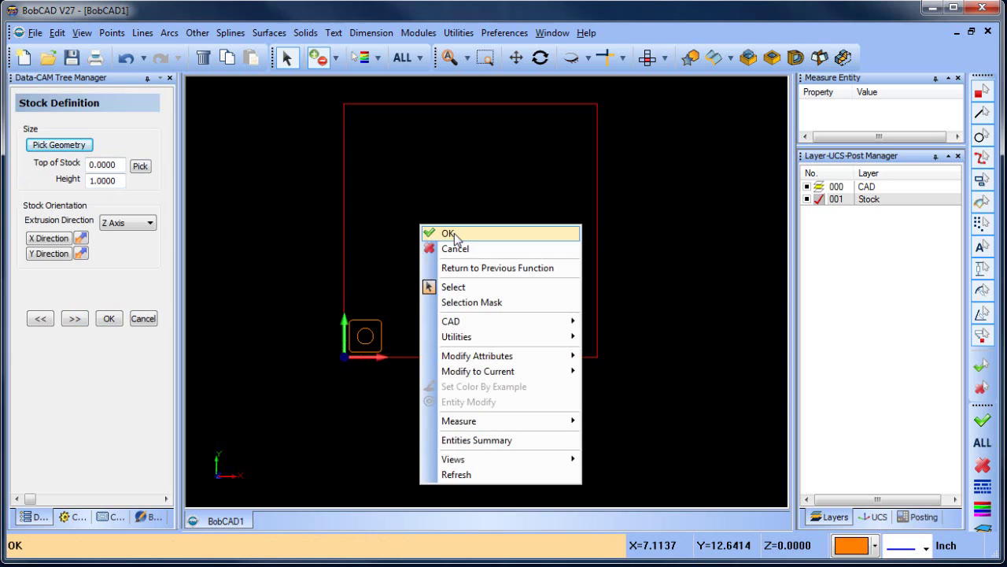
{"action": "left_click", "coordinate": [455, 229]}
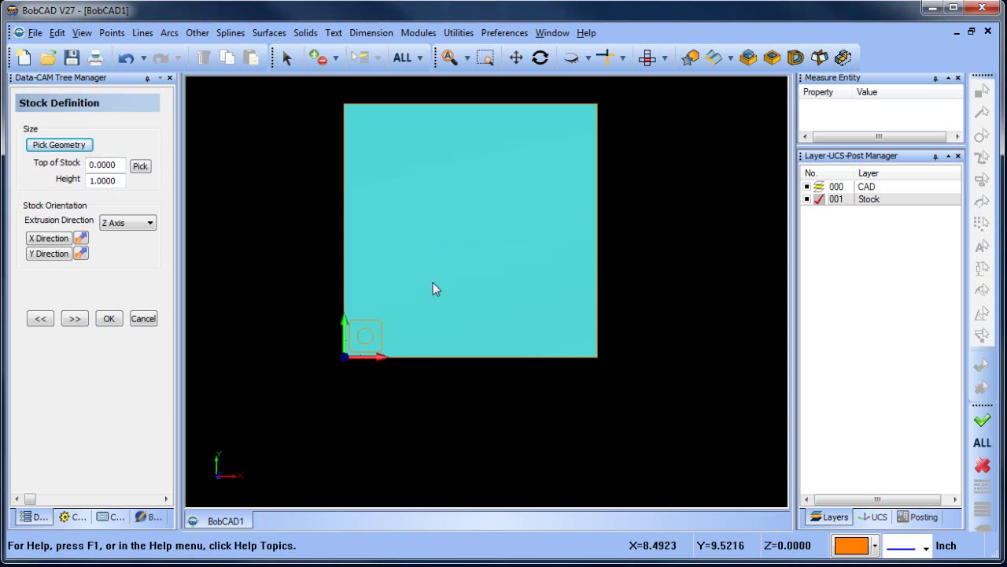
Step: Set the height of the wireframe stock to .125 inch
{"action": "middle_click_drag", "start_coordinate": [471, 400], "coordinate": [508, 360]}
{"action": "left_click_drag", "start_coordinate": [120, 180], "coordinate": [43, 182]}
{"action": "type", "text": ".125"}
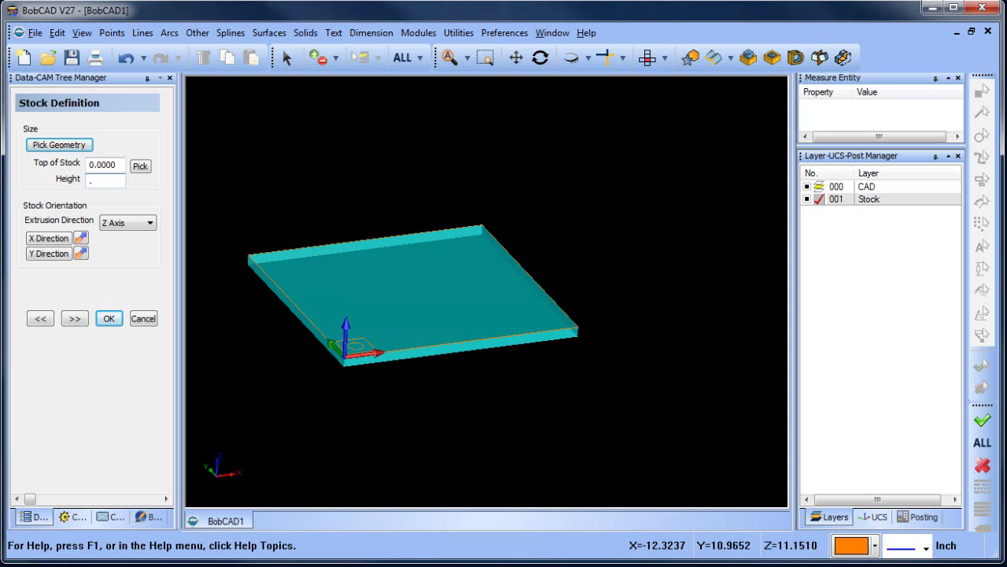
Step: Base Machine Setup - 1 on the existing Top (X/Y) UCS and complete the job setup
{"action": "left_click", "coordinate": [74, 319]}
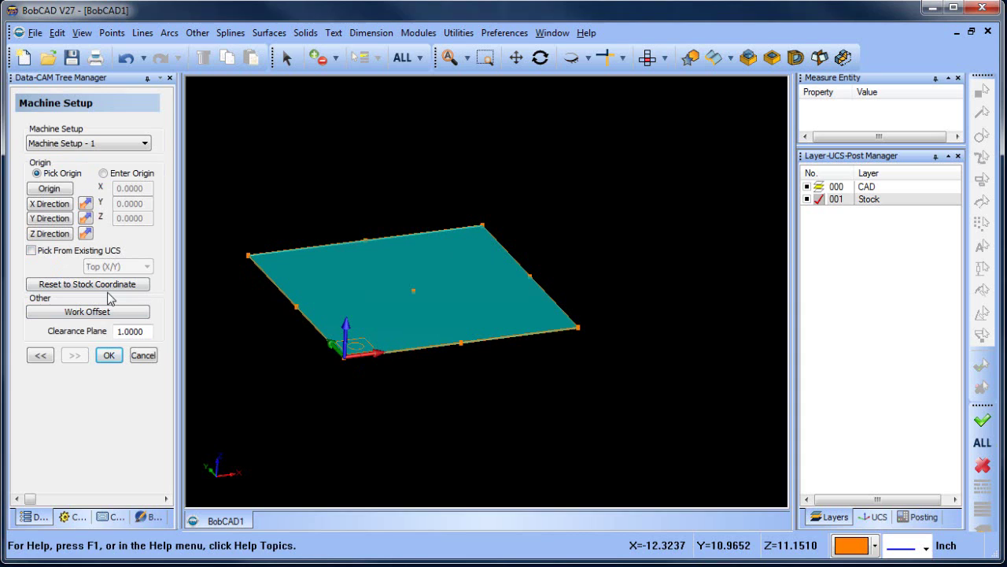
{"action": "left_click", "coordinate": [32, 250]}
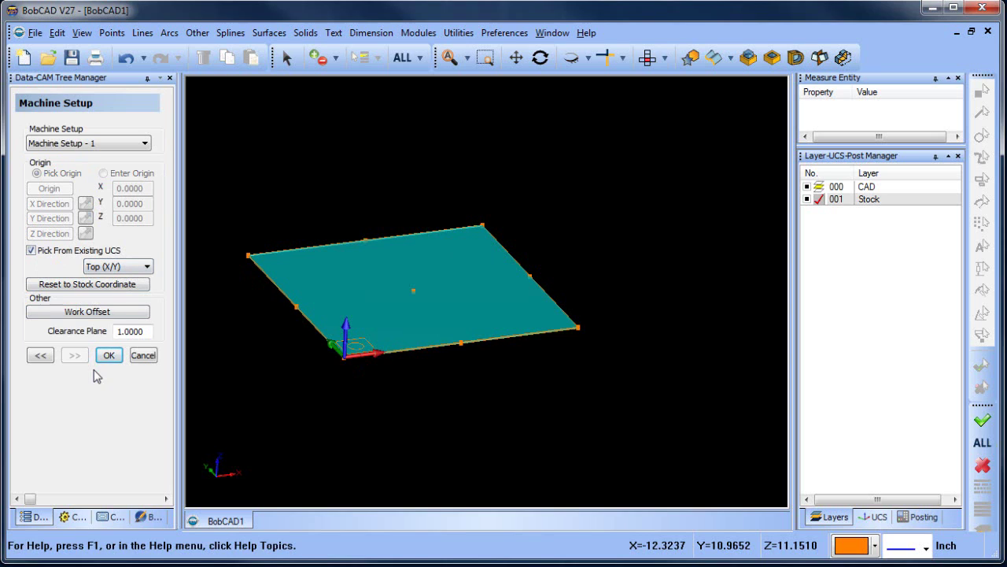
{"action": "left_click", "coordinate": [109, 356]}
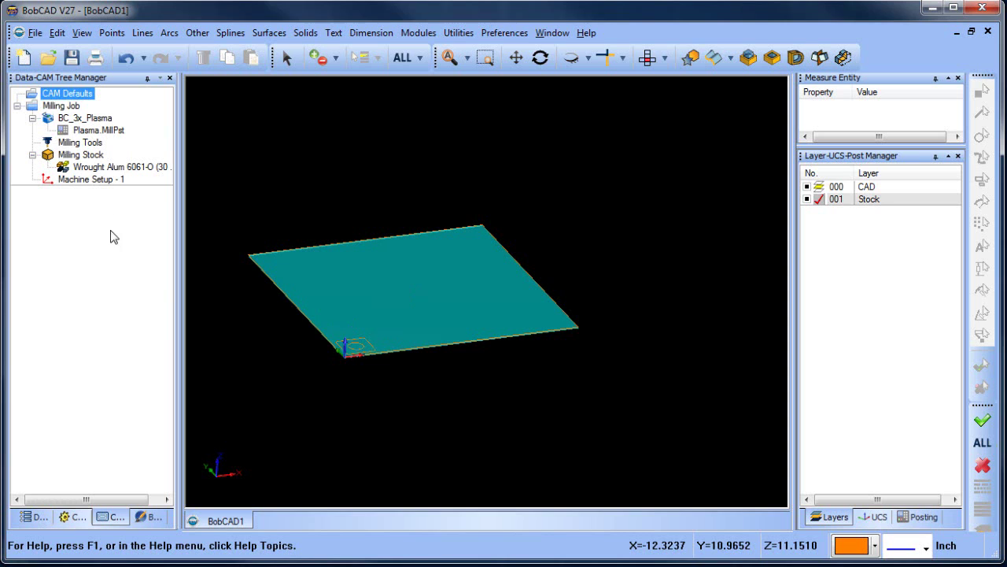
Step: Set the milling job's machining order to Individual Feature and accept resetting the posting order
{"action": "left_click", "coordinate": [85, 118]}
{"action": "right_click", "coordinate": [76, 106]}
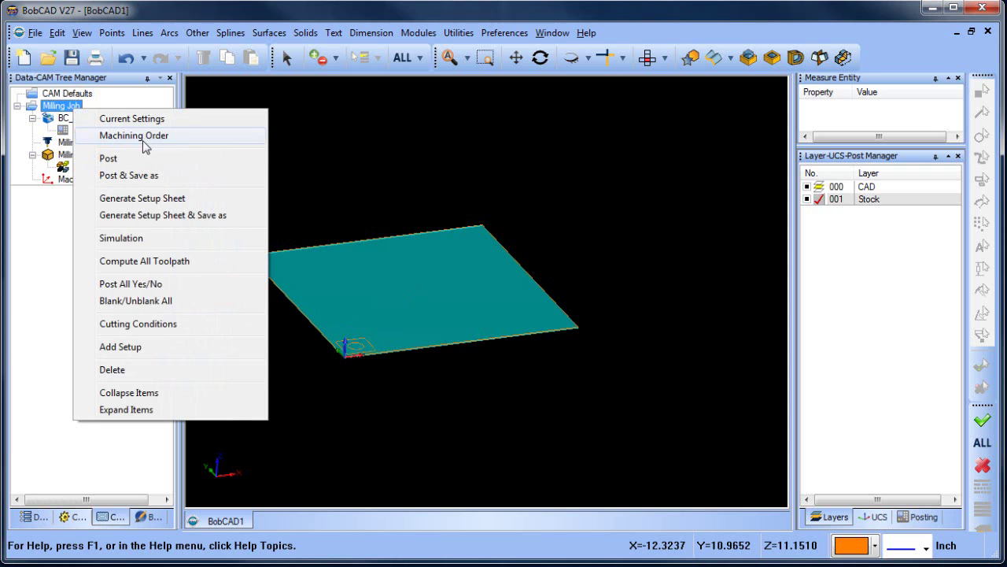
{"action": "left_click", "coordinate": [67, 167]}
{"action": "left_click", "coordinate": [66, 105]}
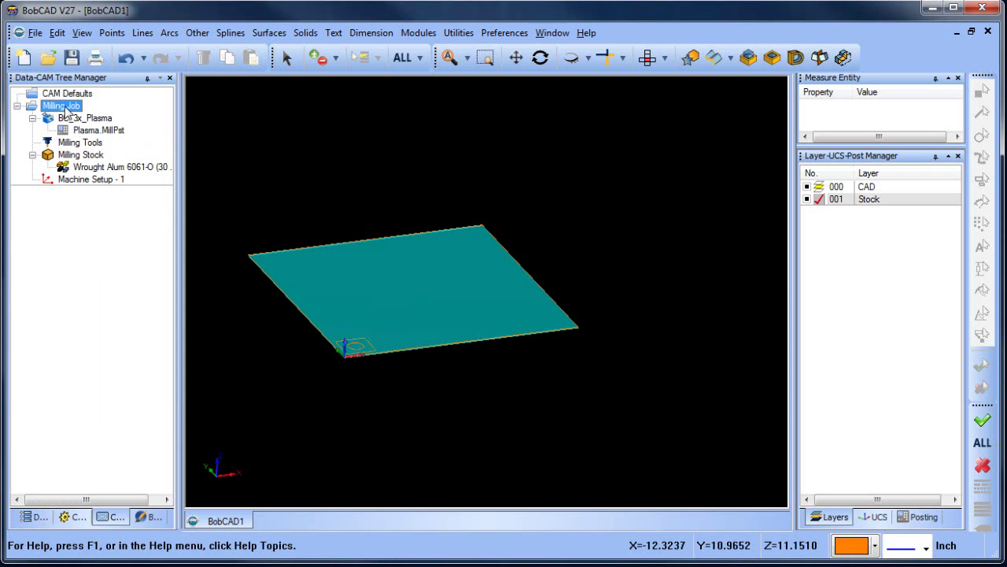
{"action": "right_click", "coordinate": [66, 105]}
{"action": "left_click", "coordinate": [161, 136]}
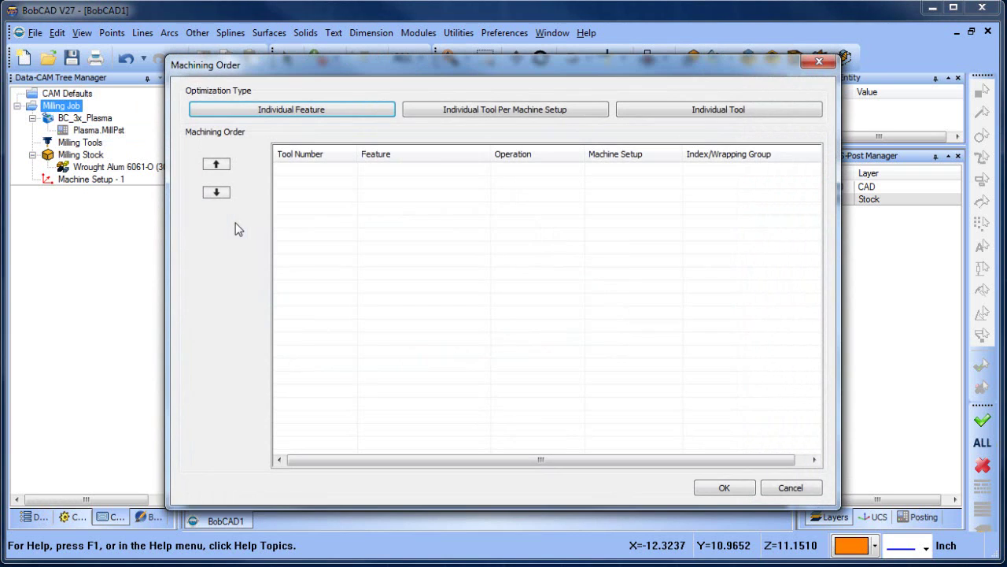
{"action": "left_click", "coordinate": [306, 111]}
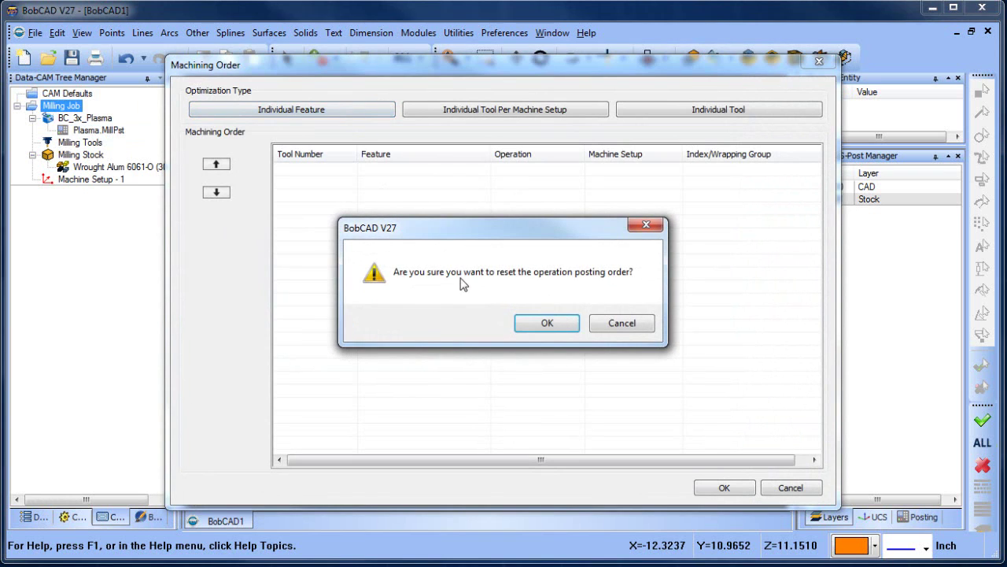
{"action": "left_click", "coordinate": [535, 321]}
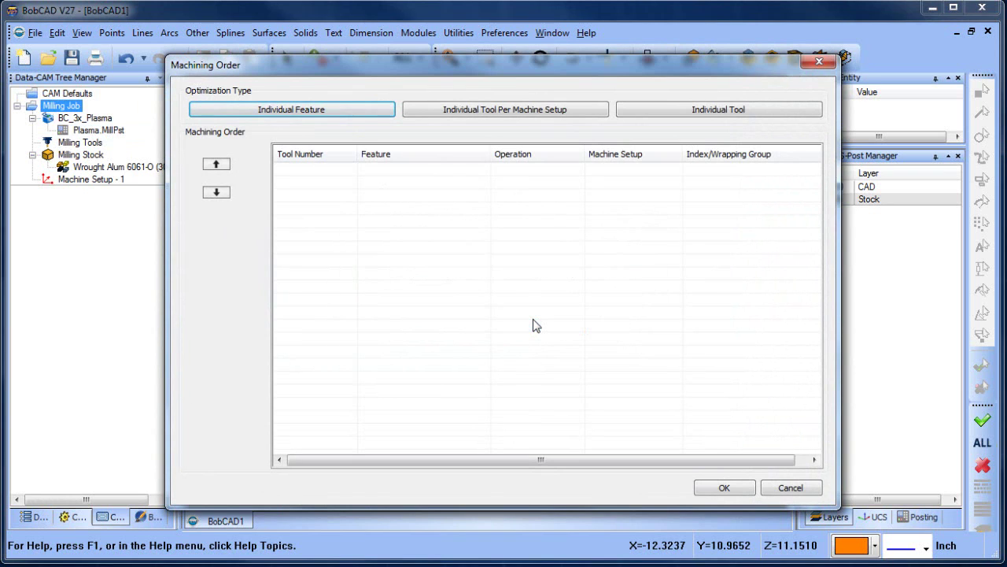
{"action": "left_click", "coordinate": [722, 487]}
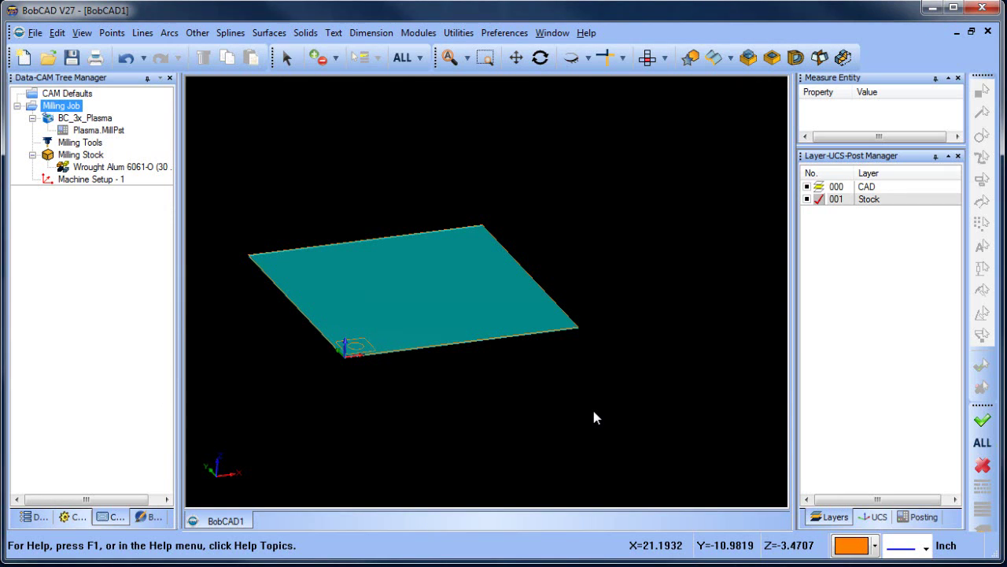
Step: Begin a Mill 2 Axis feature under Machine Setup - 1 and select the part's inner circle as its geometry
{"action": "left_click", "coordinate": [84, 180]}
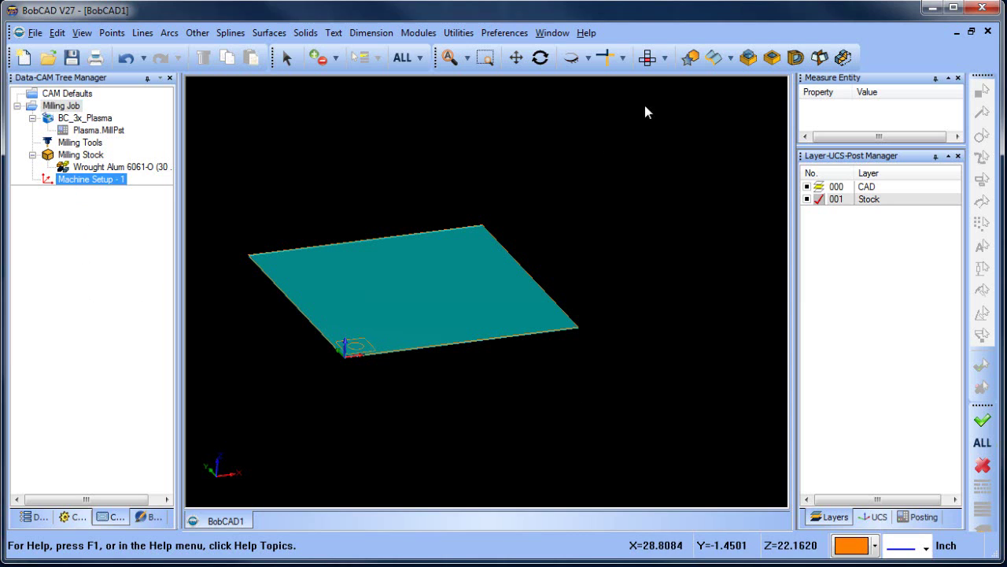
{"action": "left_click", "coordinate": [647, 58]}
{"action": "scroll", "coordinate": [370, 339], "scroll_direction": "up", "scroll_amount": 3}
{"action": "scroll", "coordinate": [367, 340], "scroll_direction": "up", "scroll_amount": 3}
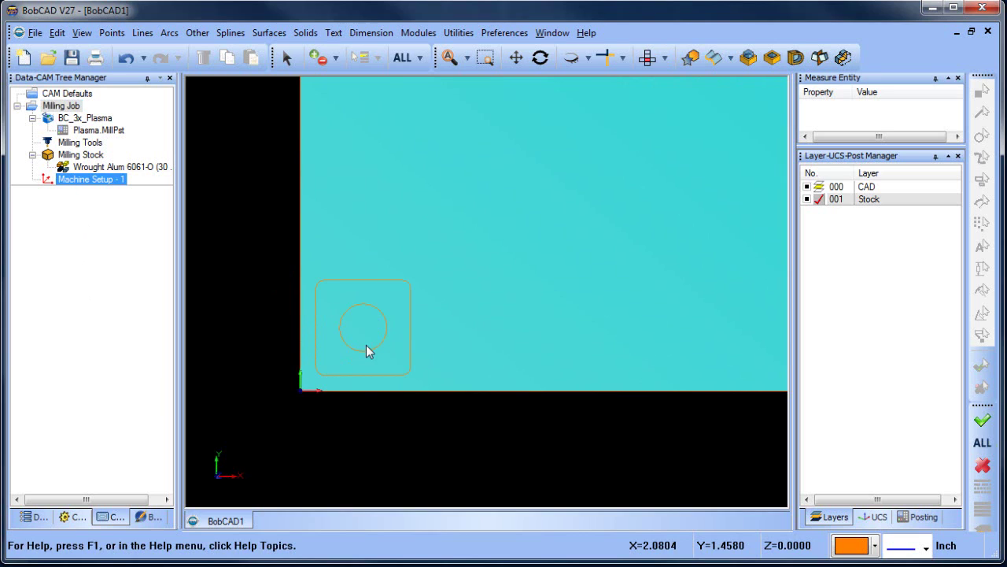
{"action": "right_click", "coordinate": [100, 186]}
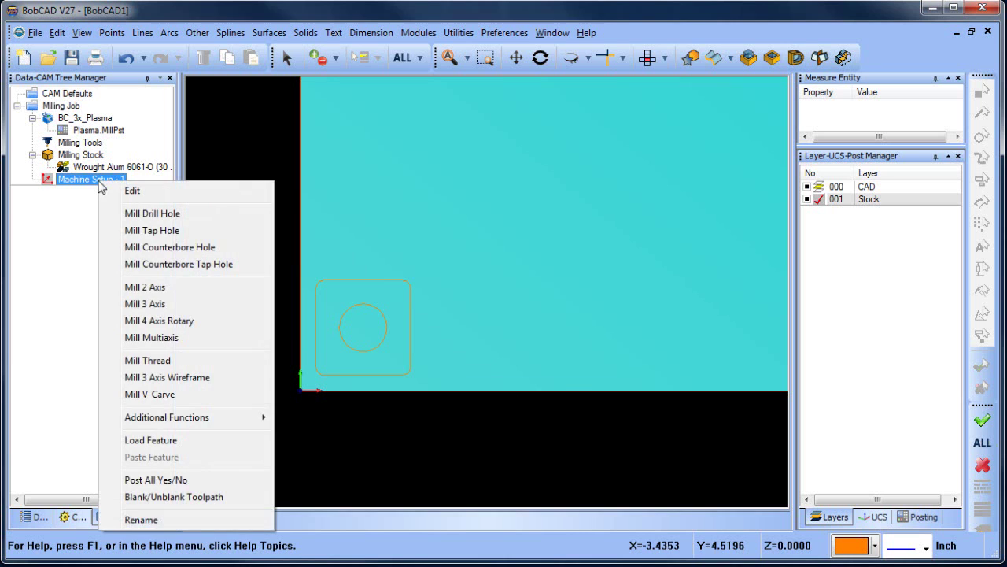
{"action": "left_click", "coordinate": [188, 288]}
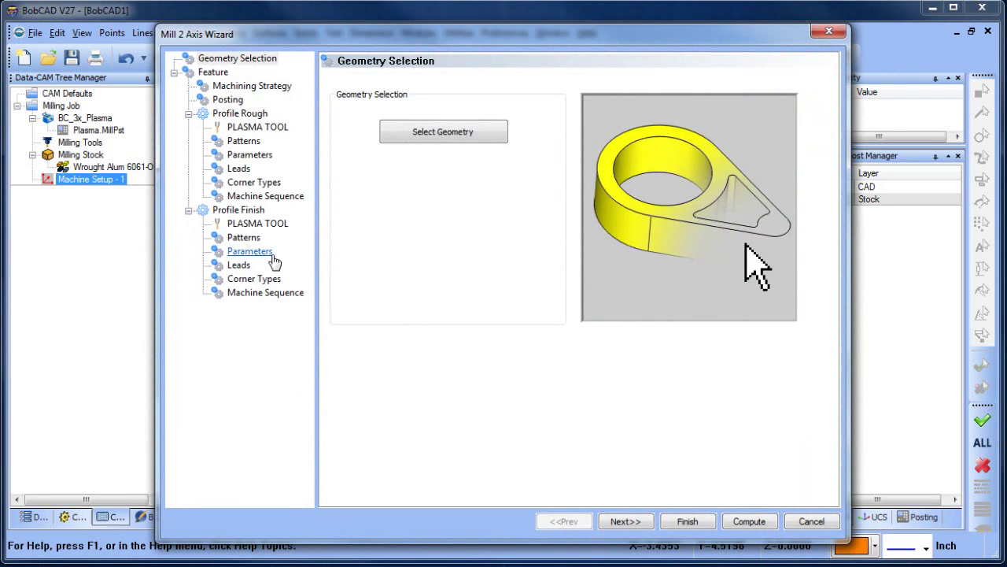
{"action": "left_click", "coordinate": [431, 140]}
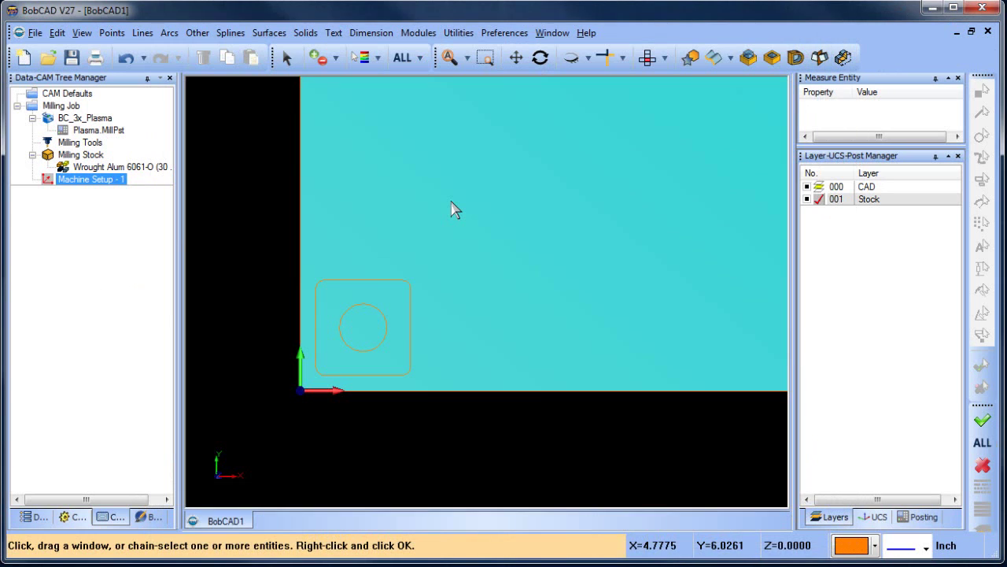
{"action": "left_click", "coordinate": [362, 310]}
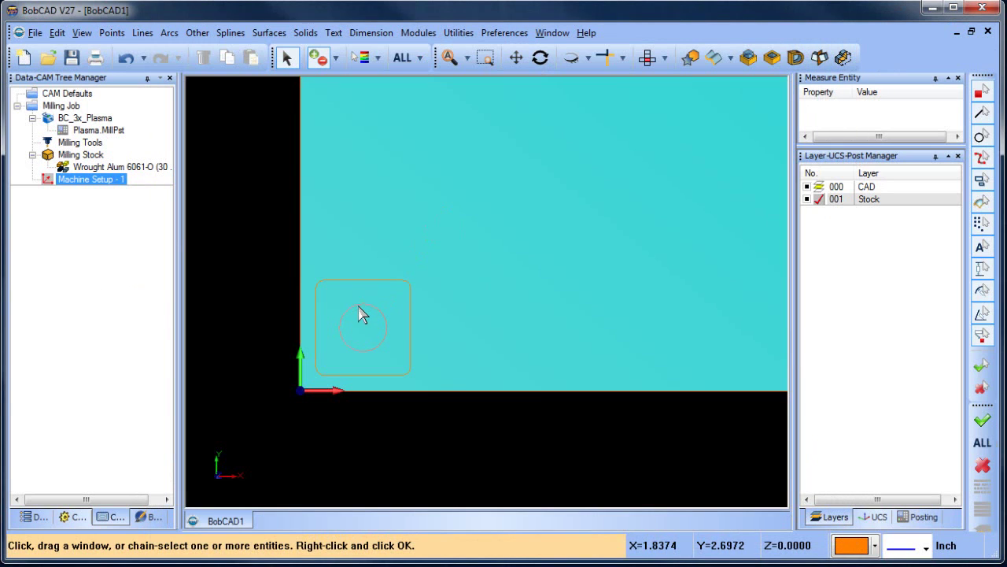
{"action": "right_click", "coordinate": [479, 307]}
{"action": "left_click", "coordinate": [508, 316]}
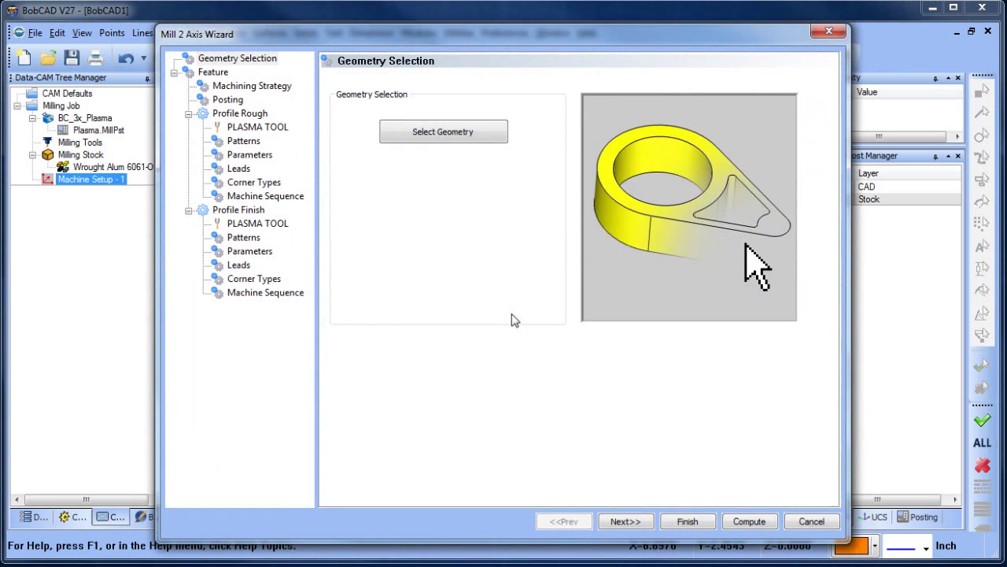
Step: Keep the feature planes and depth as they are and remove the Profile Rough operation from the Profiling strategy
{"action": "left_click", "coordinate": [627, 523]}
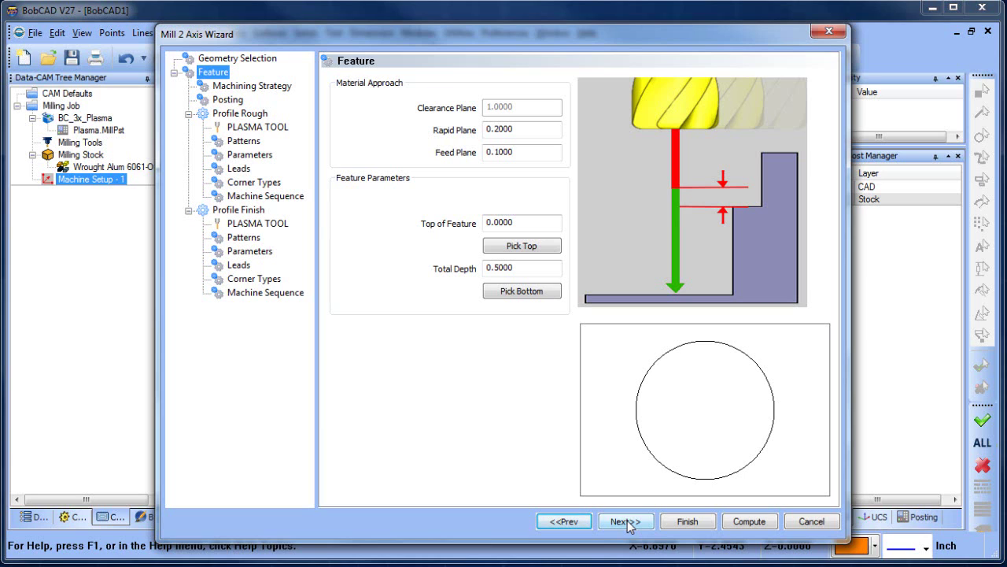
{"action": "left_click", "coordinate": [627, 530]}
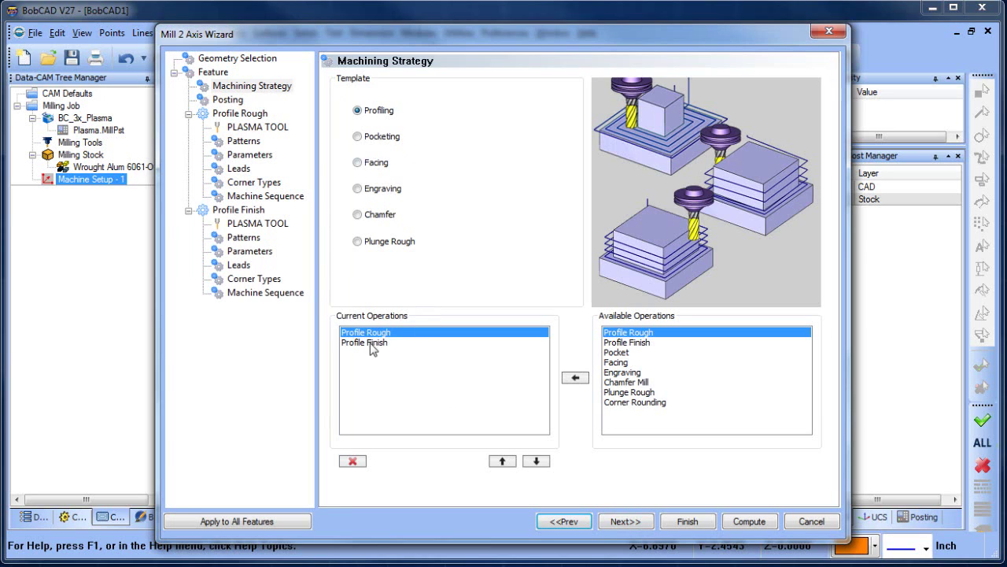
{"action": "left_click", "coordinate": [353, 465]}
{"action": "left_click", "coordinate": [627, 522]}
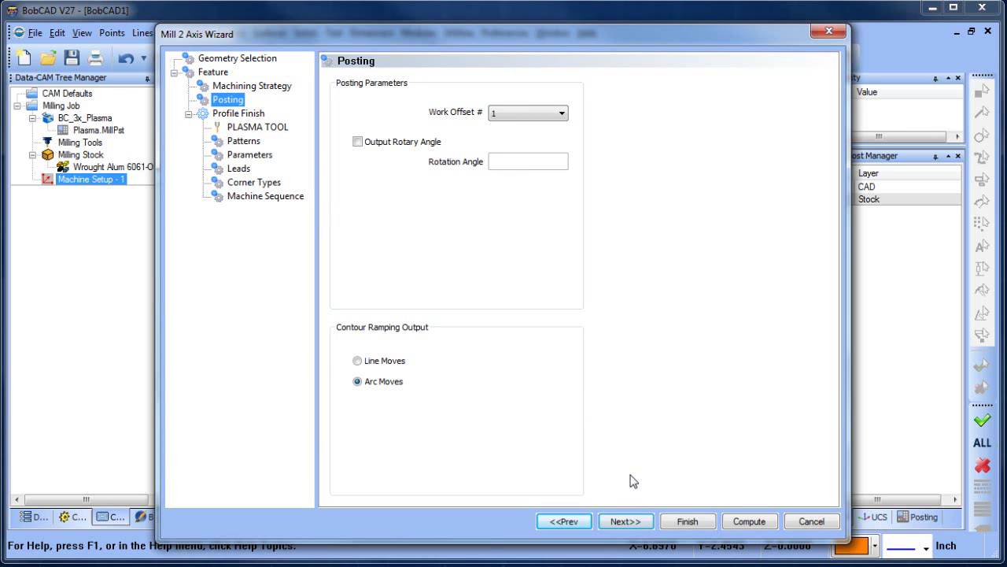
Step: Set the plasma tool's diameter to .06 and change its tool label to 0.06 Dia
{"action": "left_click", "coordinate": [627, 522]}
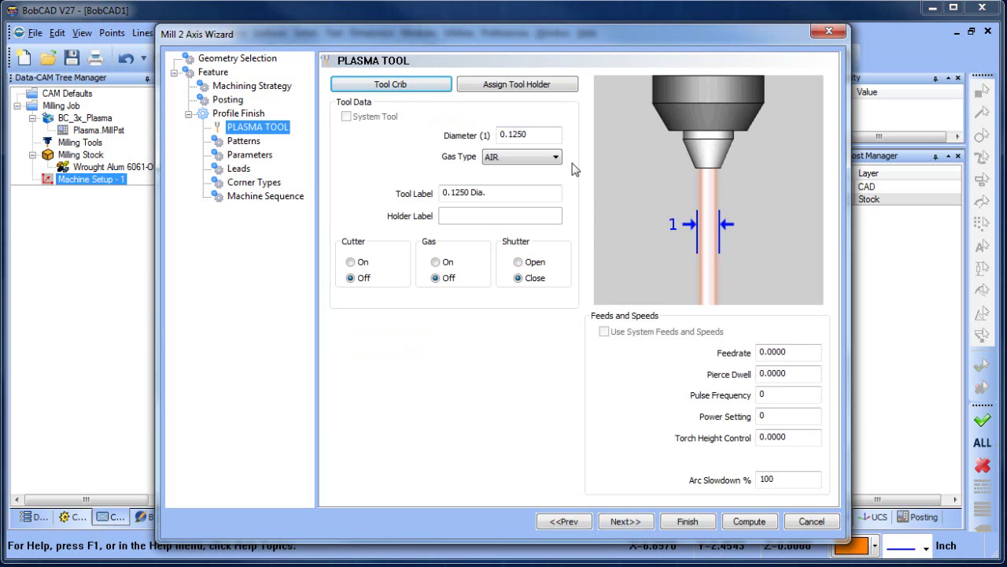
{"action": "left_click_drag", "start_coordinate": [551, 134], "coordinate": [472, 140]}
{"action": "type", "text": ".06"}
{"action": "left_click", "coordinate": [499, 192]}
{"action": "left_click_drag", "start_coordinate": [471, 193], "coordinate": [453, 193]}
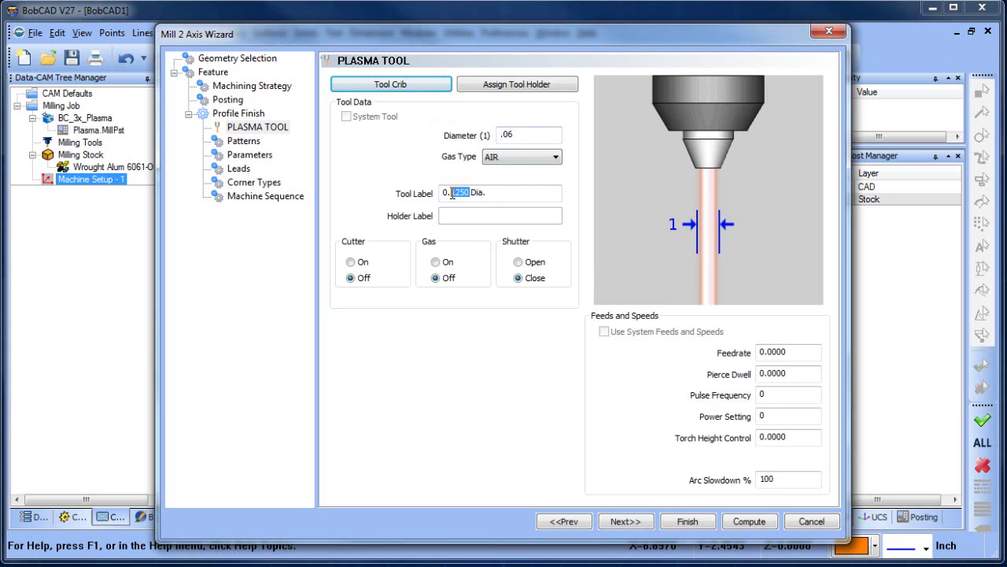
{"action": "type", "text": "06"}
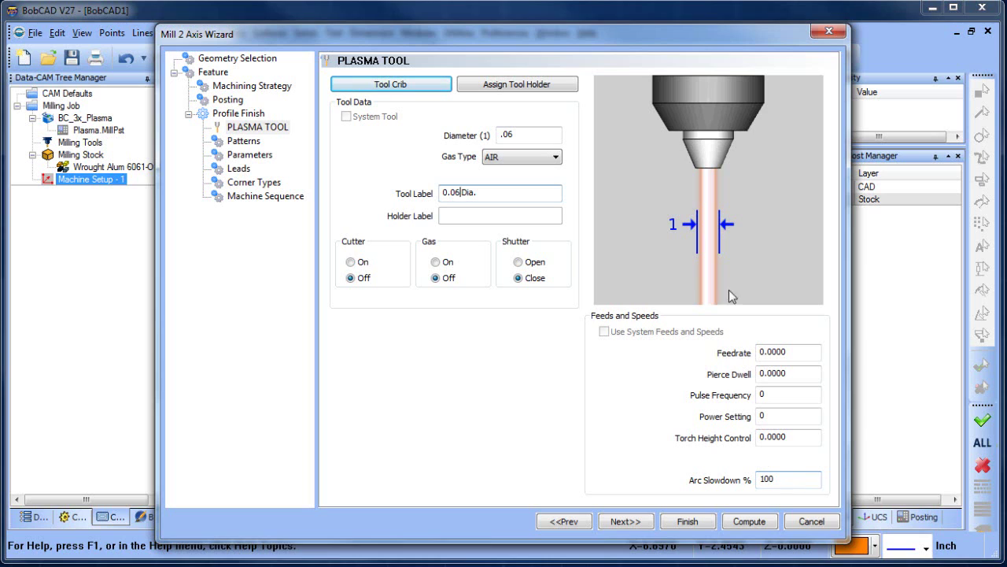
{"action": "left_click_drag", "start_coordinate": [501, 134], "coordinate": [573, 135]}
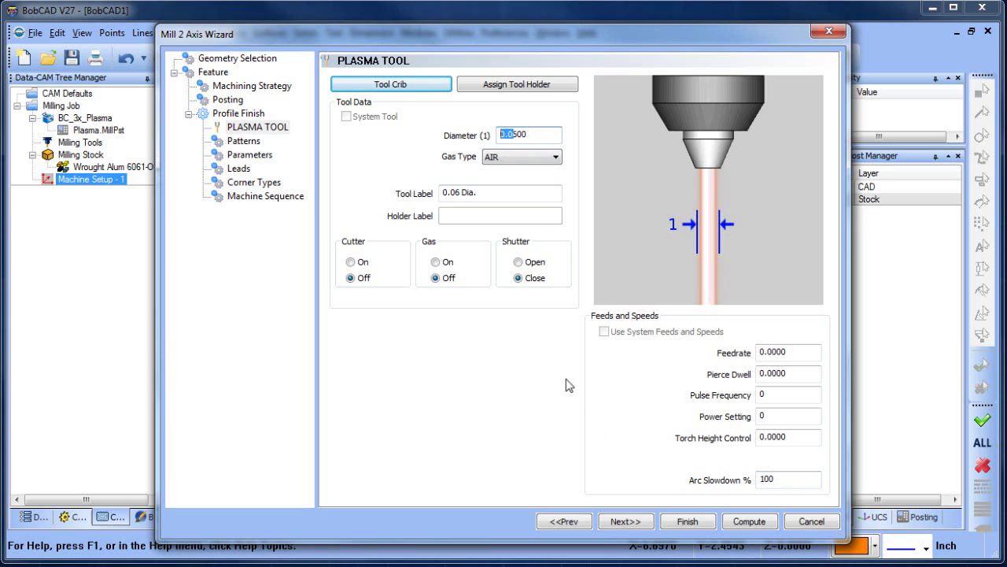
Step: Set the system compensation of the Profile Finish operation to Right
{"action": "left_click", "coordinate": [626, 524]}
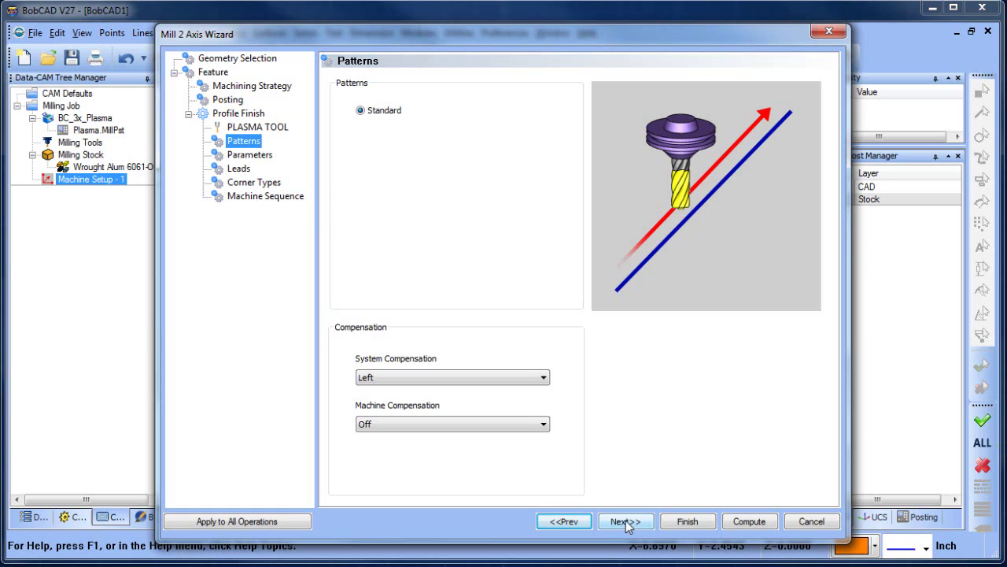
{"action": "left_click", "coordinate": [488, 376]}
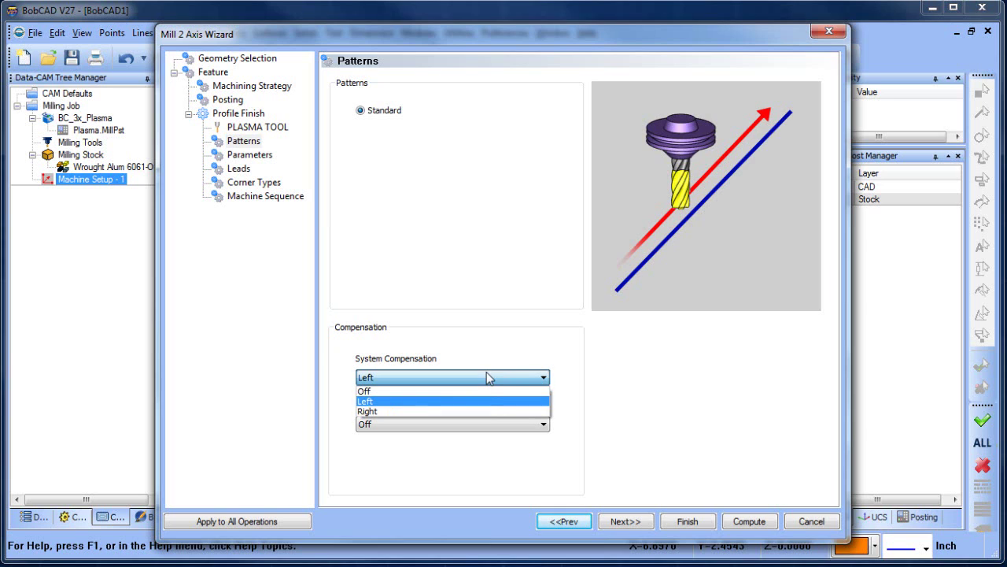
{"action": "left_click", "coordinate": [477, 412]}
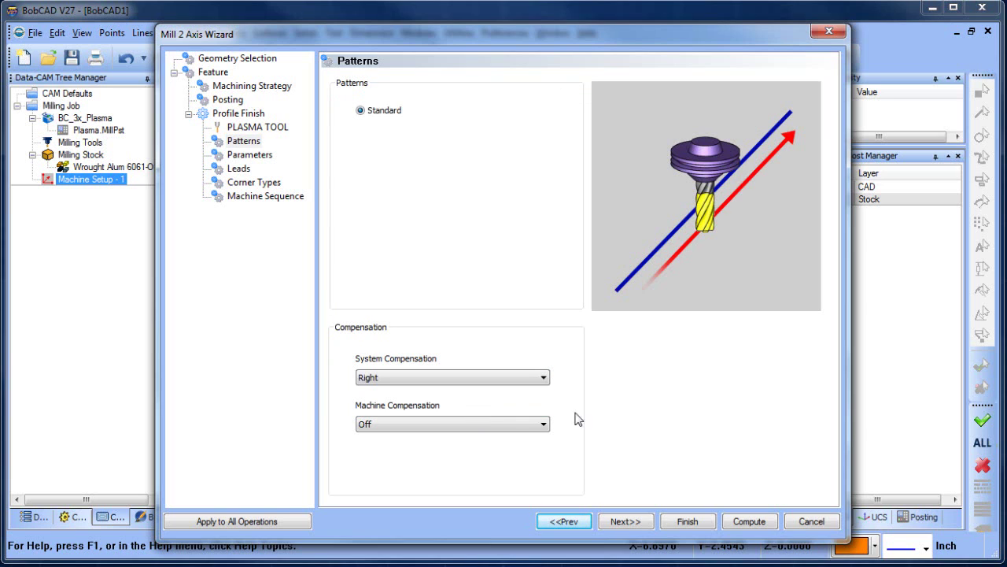
Step: Choose a Circular lead-in and a separate Right Angle lead-out for the Profile Finish operation
{"action": "left_click", "coordinate": [623, 521]}
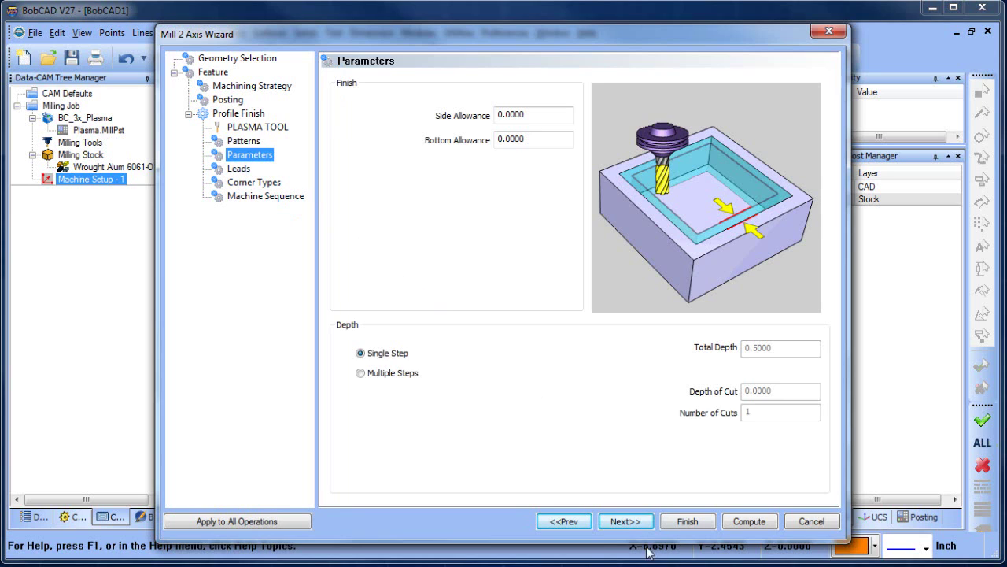
{"action": "left_click", "coordinate": [629, 524]}
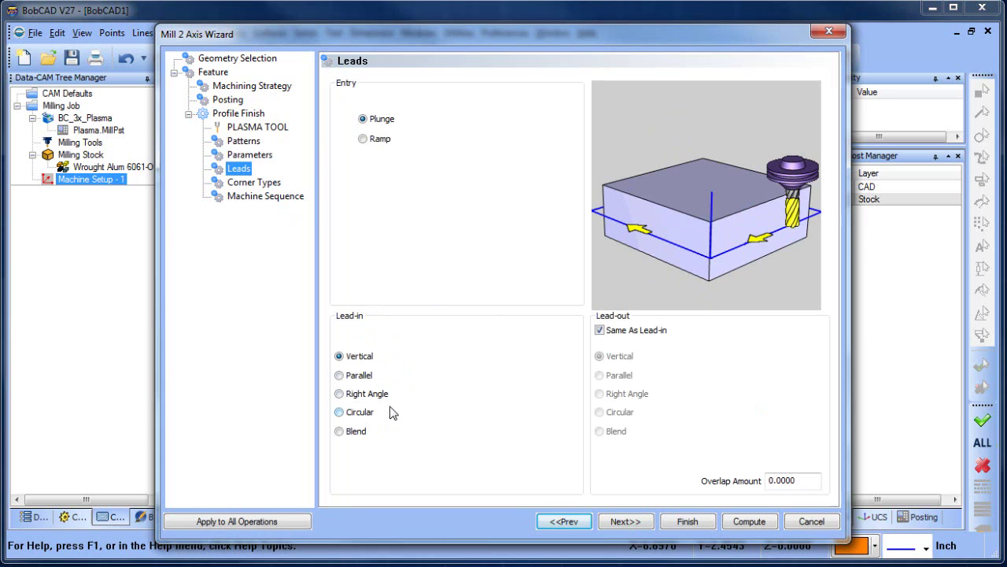
{"action": "left_click", "coordinate": [339, 413]}
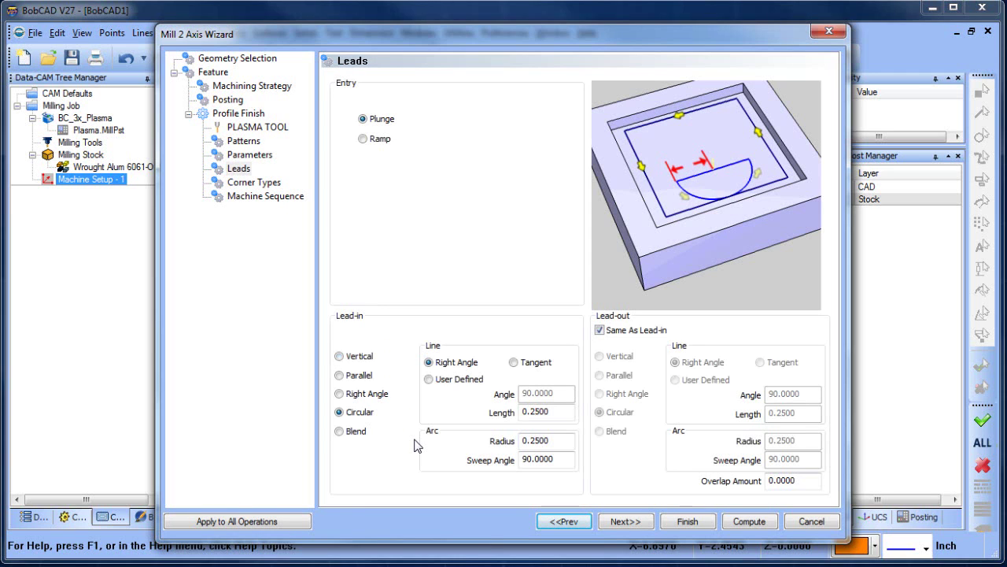
{"action": "left_click", "coordinate": [599, 331]}
{"action": "left_click", "coordinate": [599, 394]}
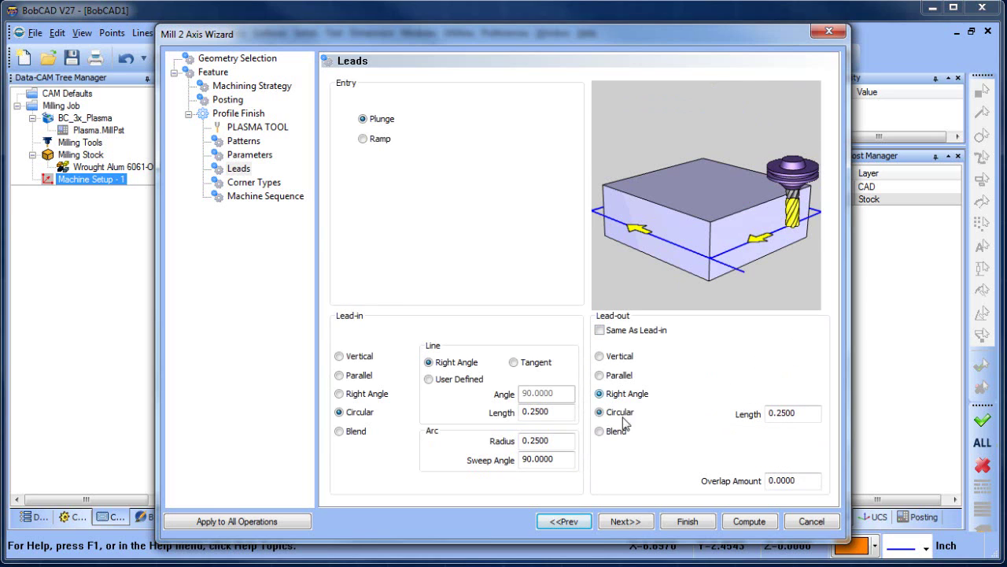
Step: Set the lead-in line length and the lead-out length to .1 each, with an overlap amount of .05
{"action": "left_click", "coordinate": [551, 412]}
{"action": "type", "text": ".1"}
{"action": "left_click", "coordinate": [812, 414]}
{"action": "type", "text": "."}
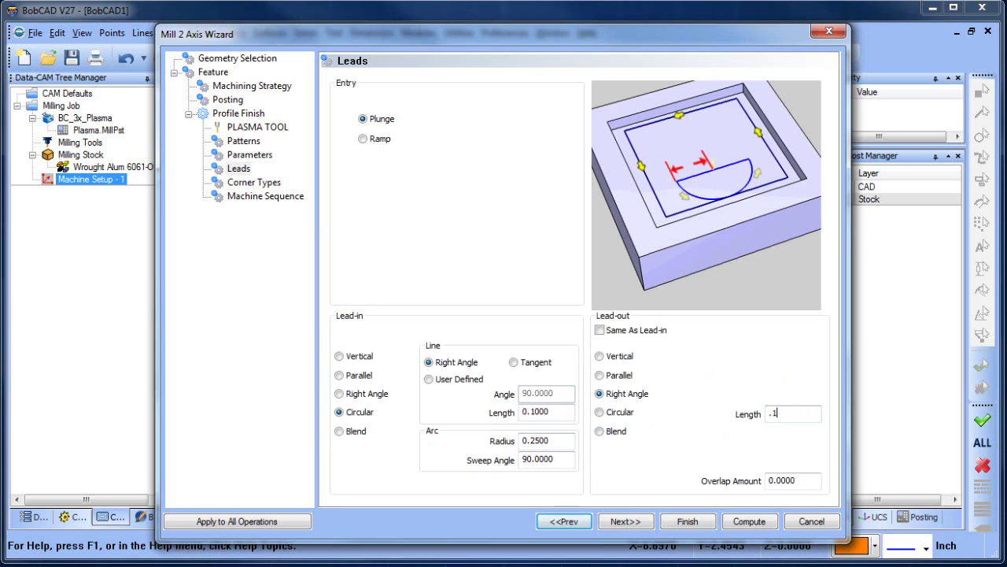
{"action": "left_click", "coordinate": [797, 480]}
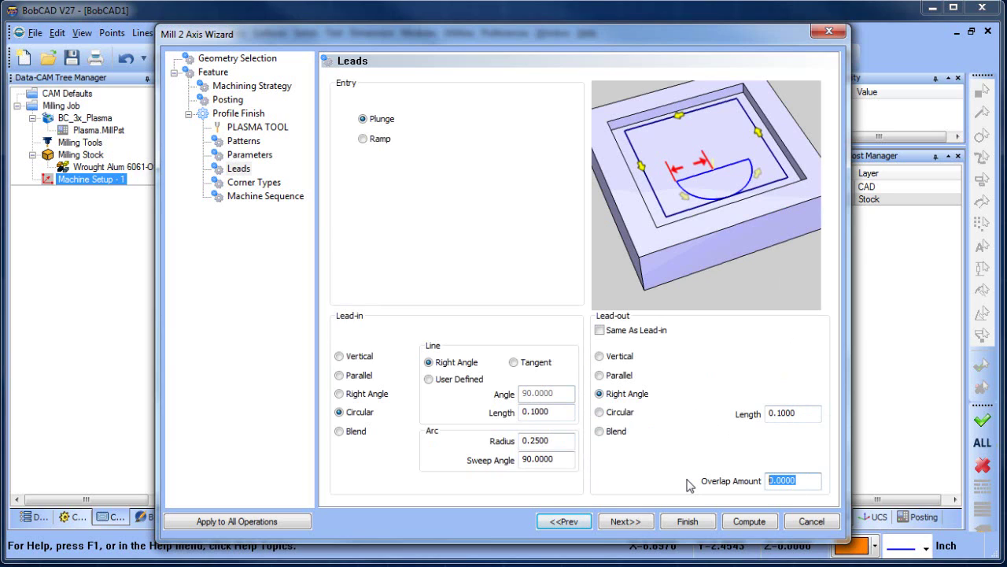
{"action": "type", "text": ".05"}
Step: Accept the default corner types and machine sequence and finish the Mill 2 Axis feature
{"action": "left_click", "coordinate": [631, 522]}
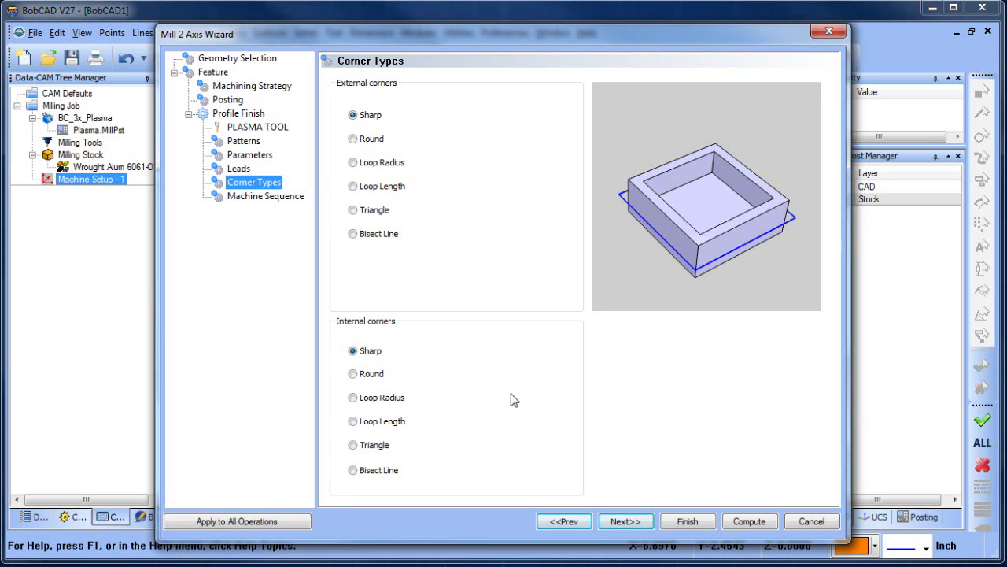
{"action": "left_click", "coordinate": [622, 521]}
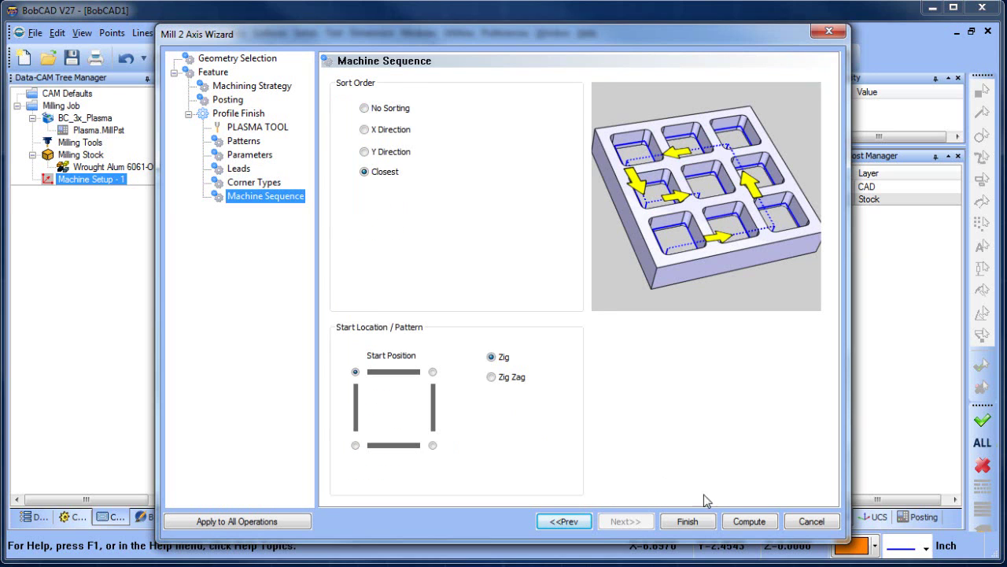
{"action": "left_click", "coordinate": [688, 521]}
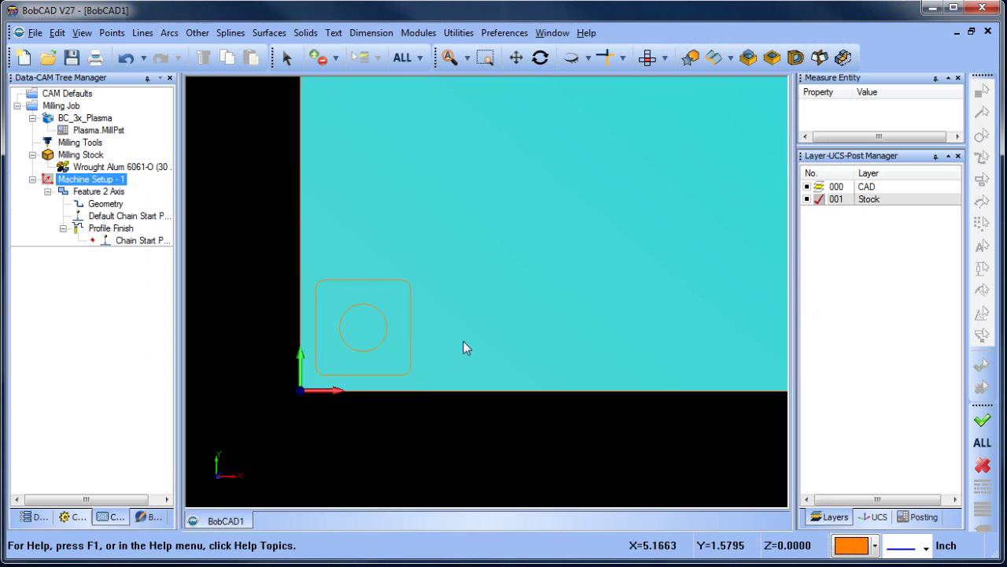
Step: Raise the milling stock's transparency to nearly the highest setting so the part geometry stands out
{"action": "scroll", "coordinate": [389, 344], "scroll_direction": "up", "scroll_amount": 4}
{"action": "middle_click_drag", "start_coordinate": [357, 353], "coordinate": [418, 364]}
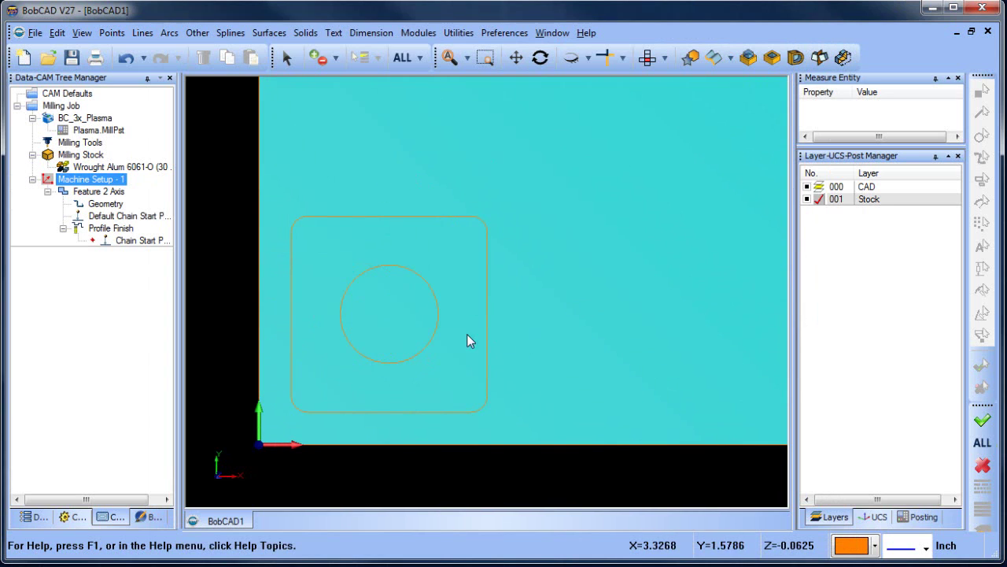
{"action": "right_click", "coordinate": [80, 154]}
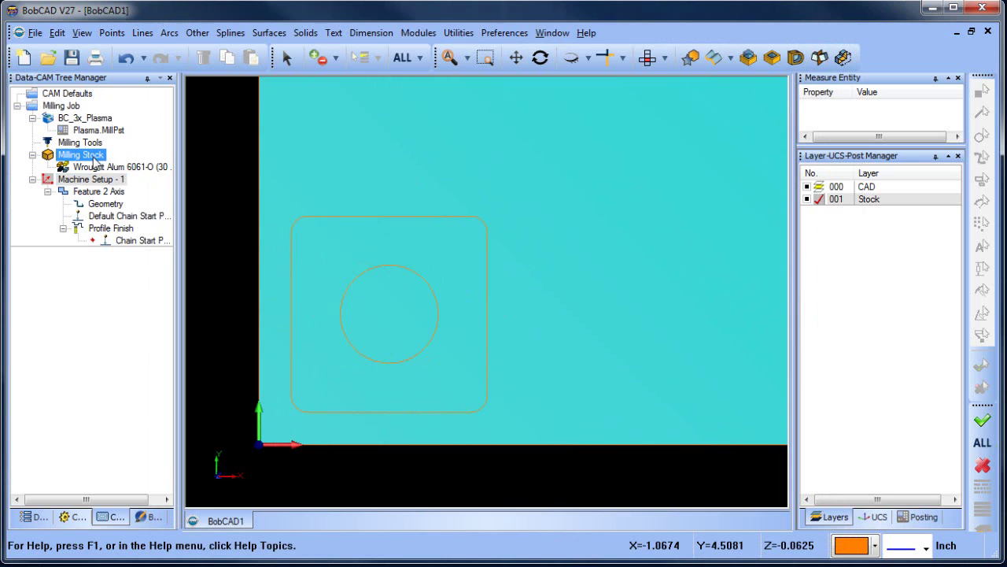
{"action": "left_click", "coordinate": [146, 207]}
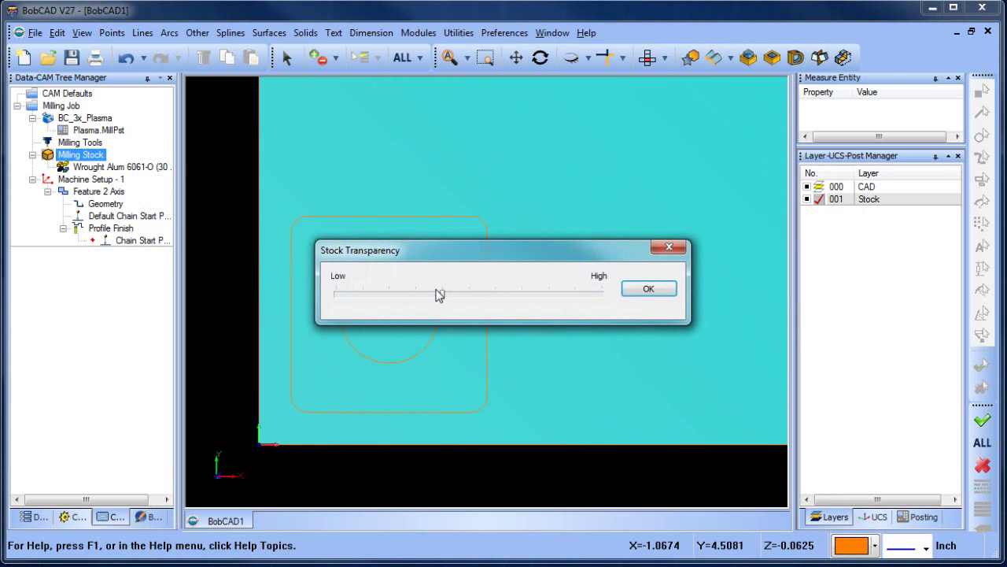
{"action": "left_click_drag", "start_coordinate": [442, 295], "coordinate": [572, 296]}
{"action": "left_click", "coordinate": [643, 291]}
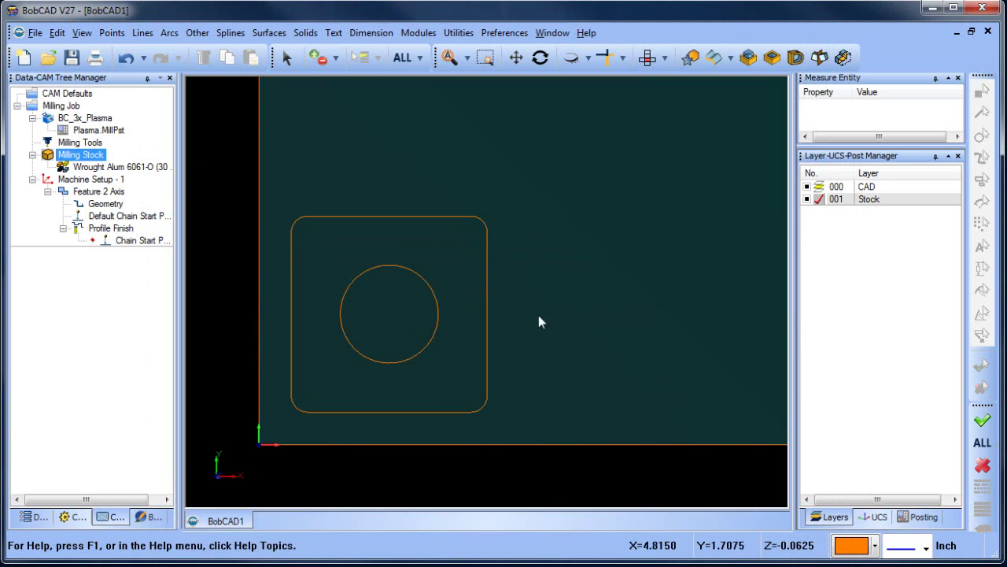
{"action": "right_click", "coordinate": [94, 155]}
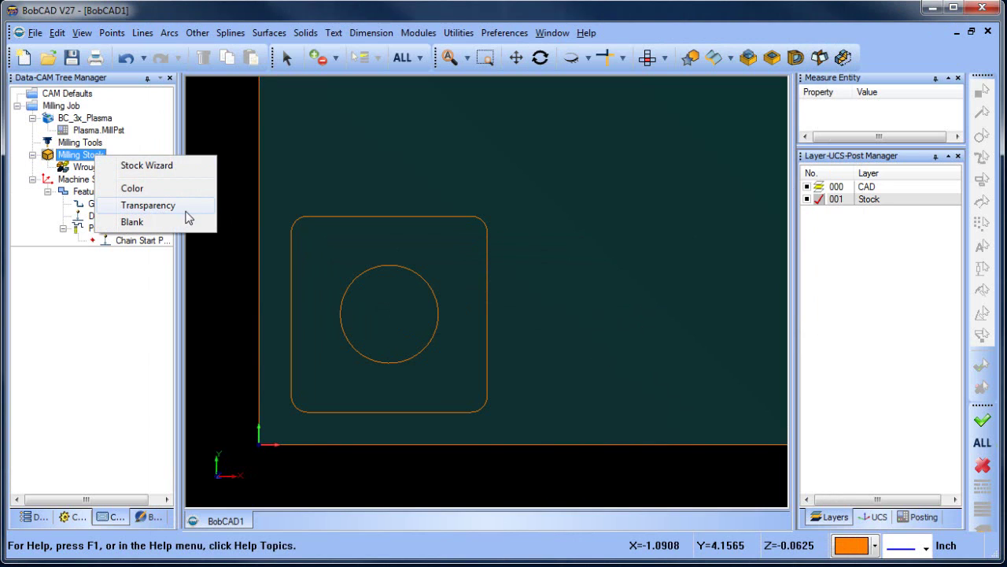
{"action": "left_click", "coordinate": [360, 174]}
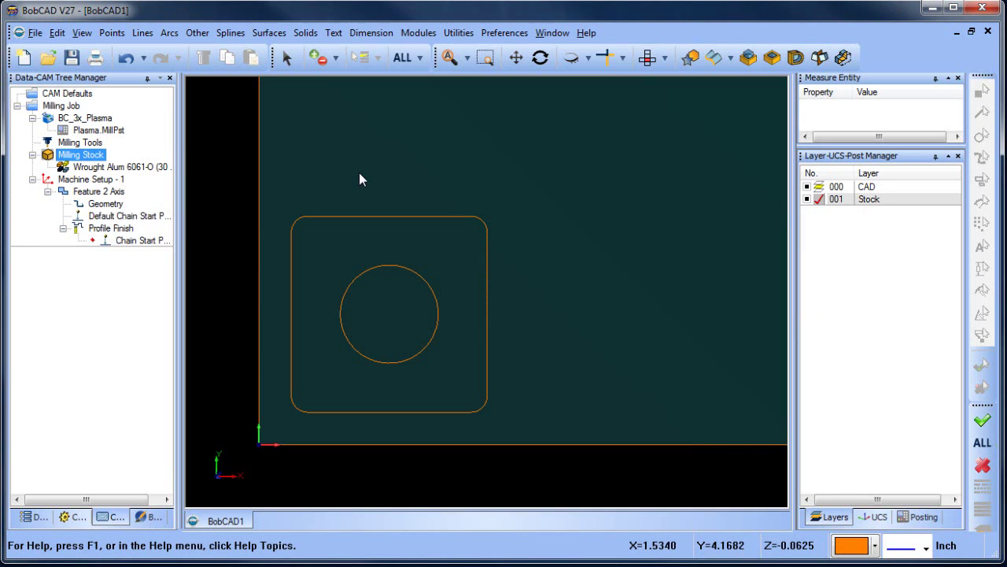
Step: Reverse the direction of the feature's Default Chain Start Point on the inner circle
{"action": "left_click", "coordinate": [143, 217]}
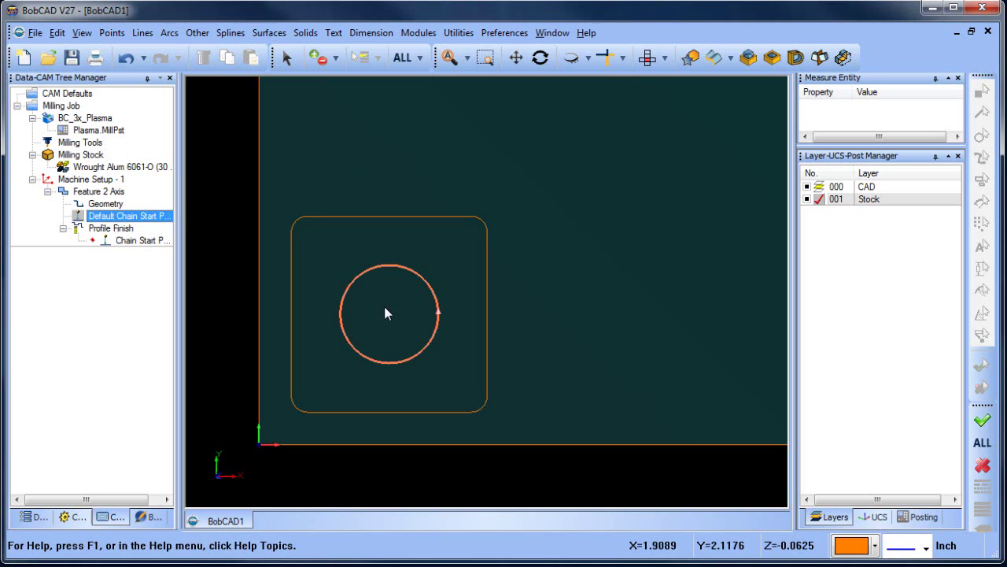
{"action": "scroll", "coordinate": [425, 315], "scroll_direction": "up", "scroll_amount": 3}
{"action": "left_click", "coordinate": [449, 309]}
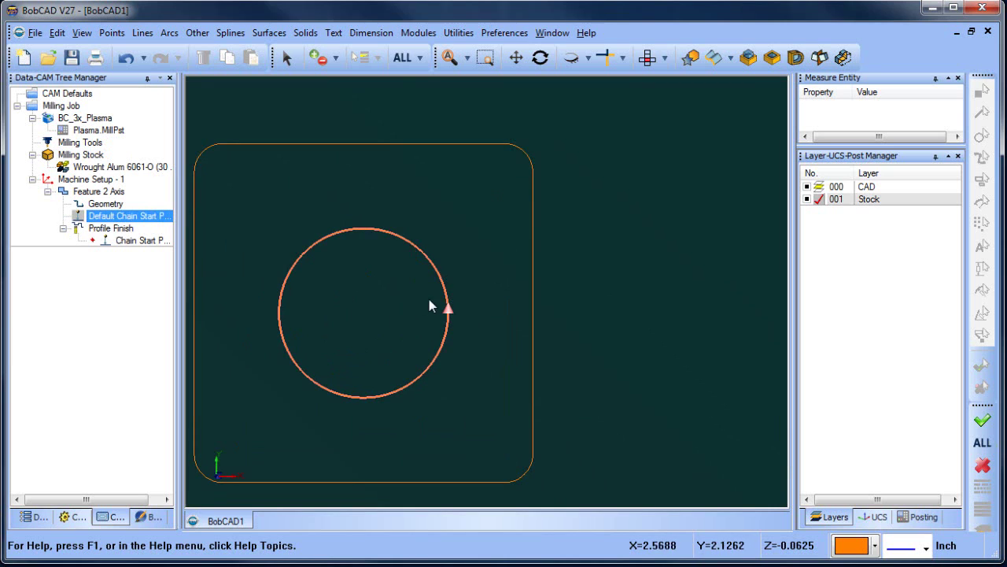
{"action": "scroll", "coordinate": [429, 299], "scroll_direction": "down", "scroll_amount": 1}
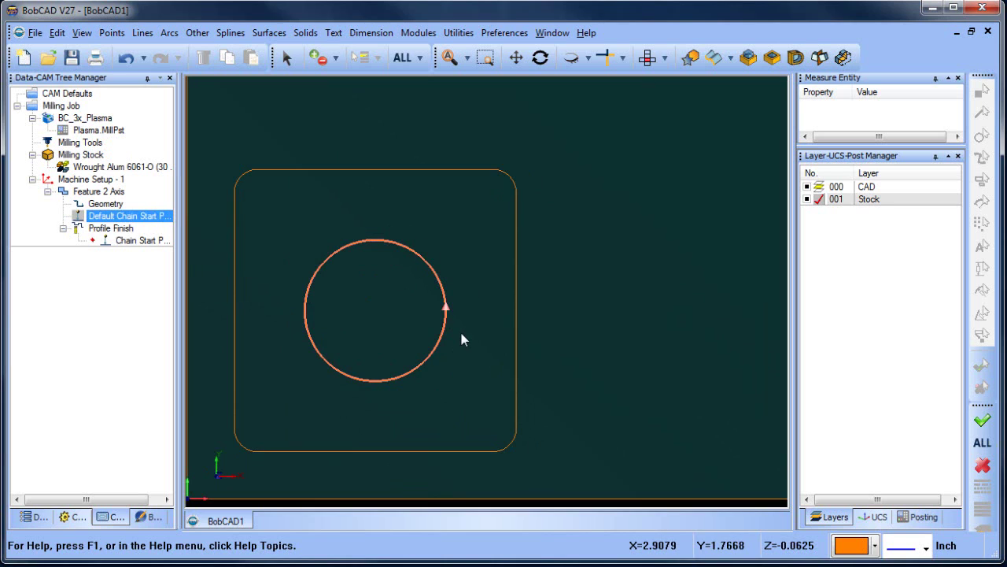
{"action": "right_click", "coordinate": [150, 220]}
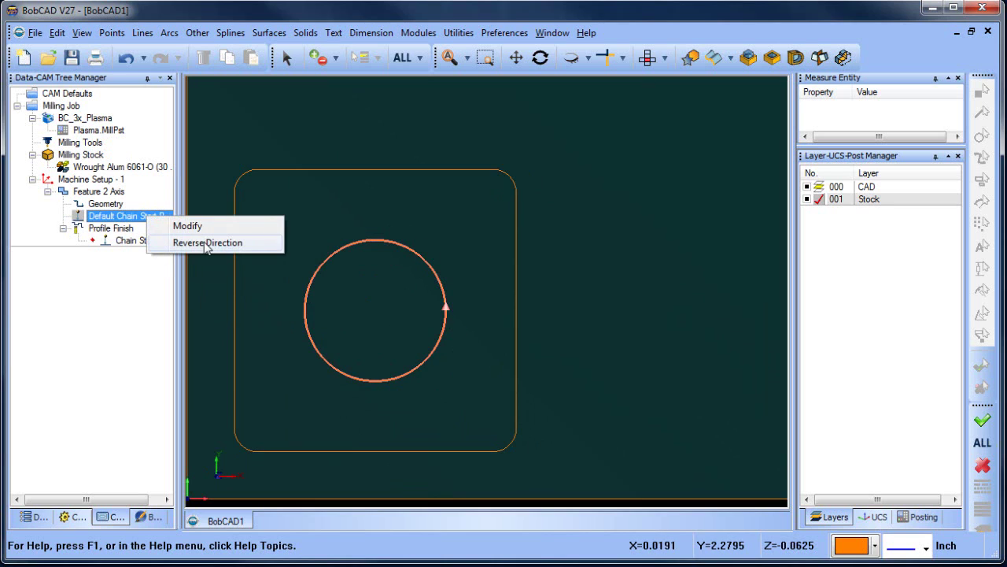
{"action": "left_click", "coordinate": [206, 243]}
Step: Compute the toolpath of the Profile Finish operation and inspect its leads inside the circle
{"action": "left_click", "coordinate": [122, 232], "text": "ctrl"}
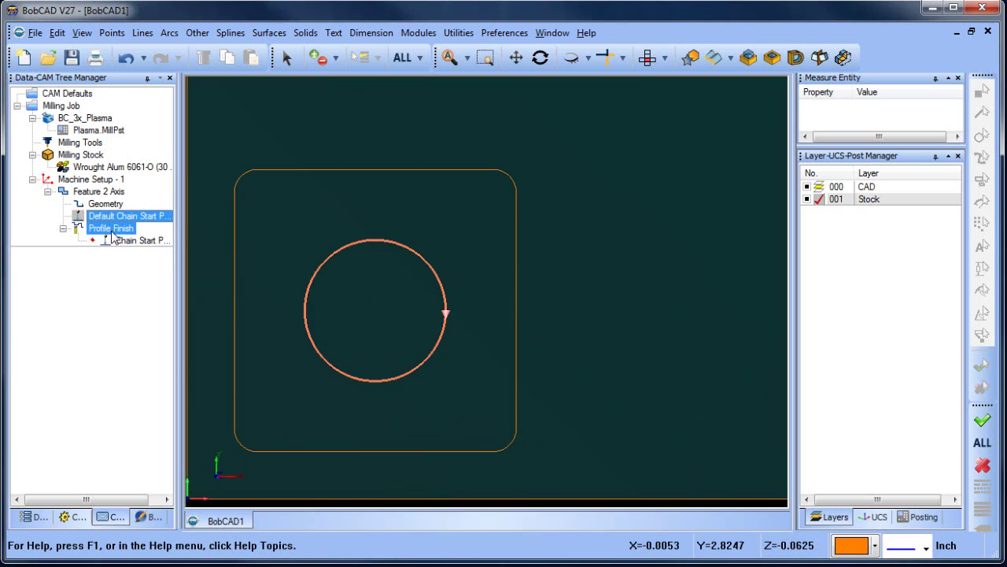
{"action": "right_click", "coordinate": [115, 231]}
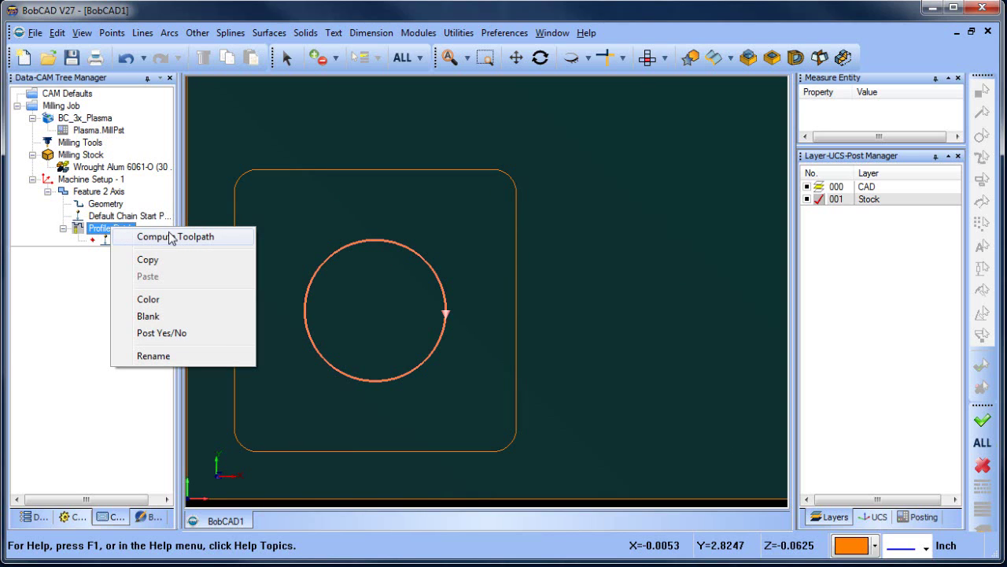
{"action": "left_click", "coordinate": [173, 239]}
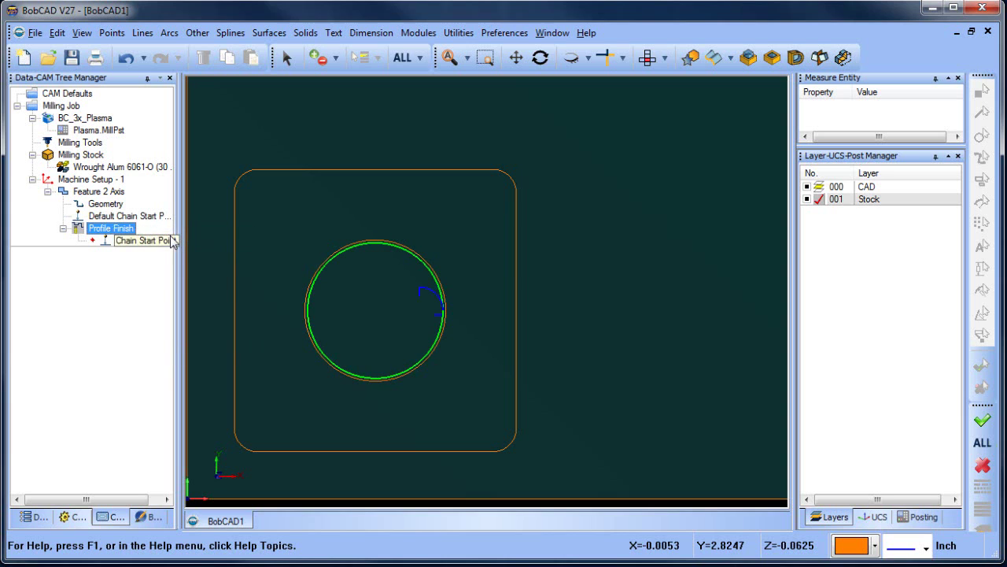
{"action": "left_click", "coordinate": [172, 240]}
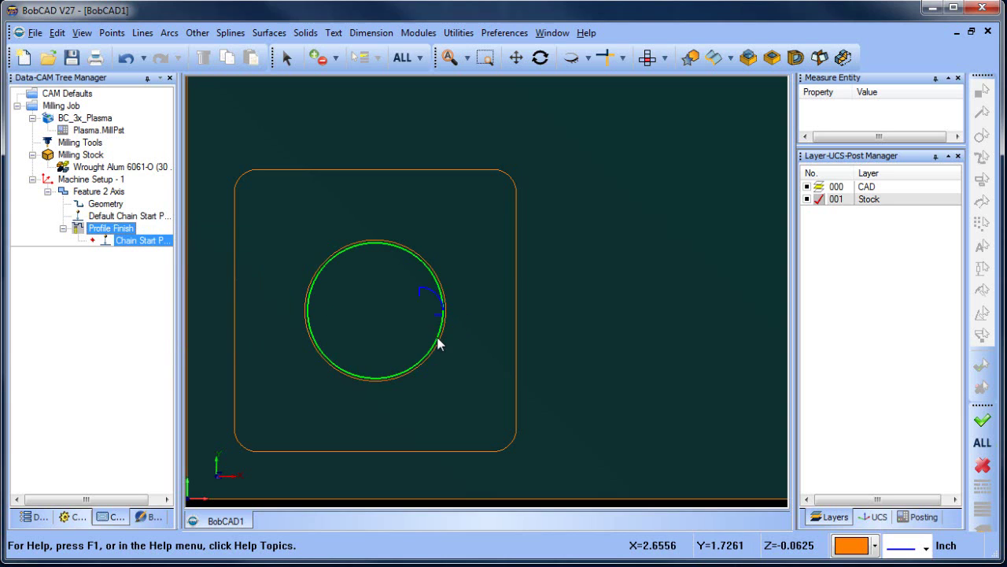
{"action": "scroll", "coordinate": [438, 343], "scroll_direction": "up", "scroll_amount": 3}
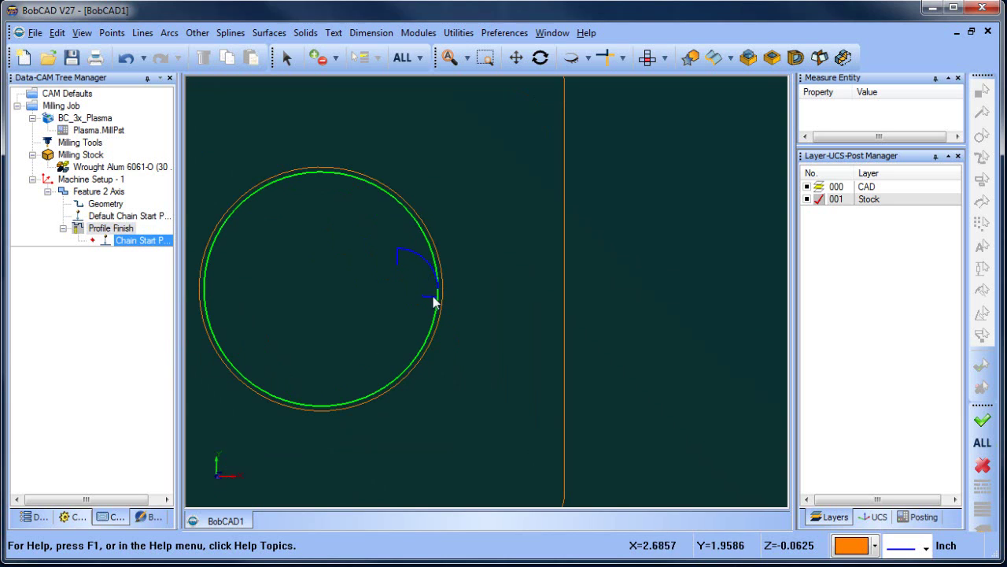
Step: Set the circular lead-in arc radius of the circle's Mill 2 Axis feature to .06 and recompute its toolpath
{"action": "right_click", "coordinate": [101, 194]}
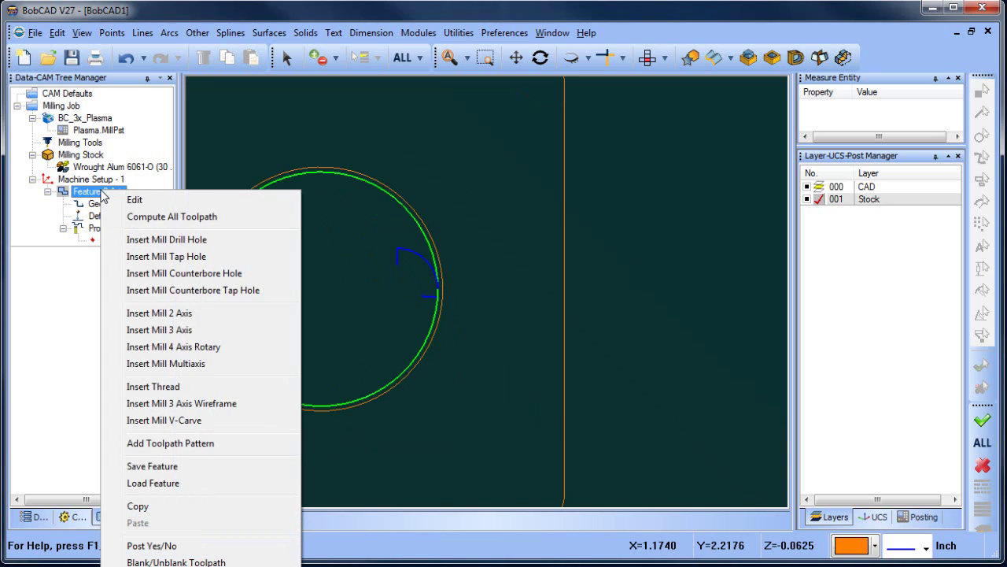
{"action": "left_click", "coordinate": [85, 276]}
{"action": "right_click", "coordinate": [108, 192]}
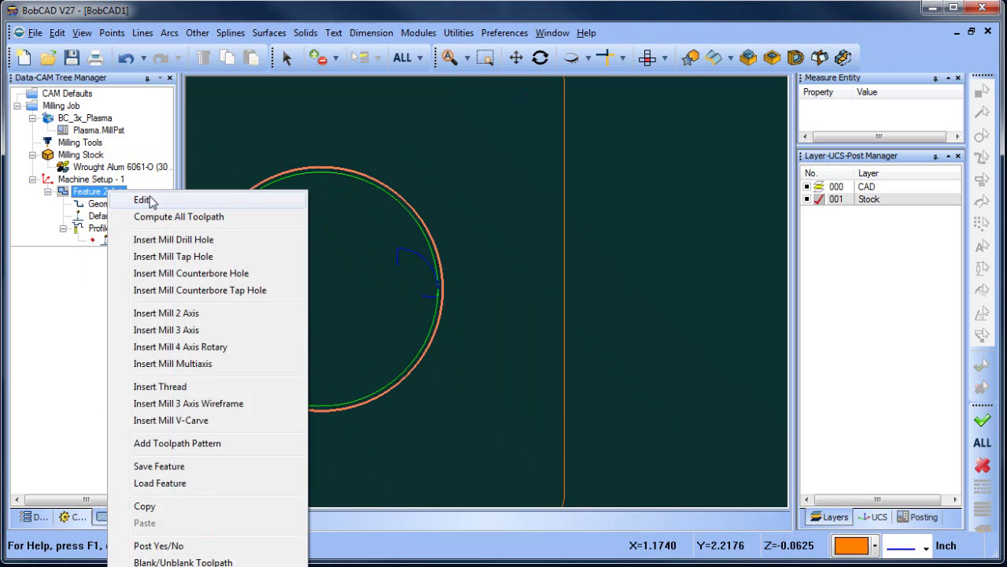
{"action": "left_click", "coordinate": [142, 200]}
{"action": "left_click", "coordinate": [240, 157]}
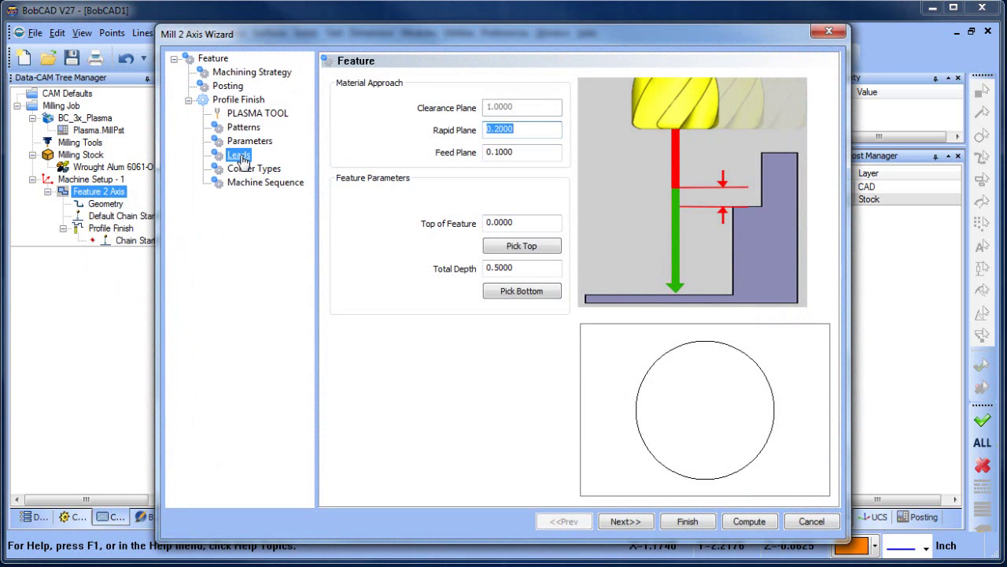
{"action": "double_click", "coordinate": [536, 441]}
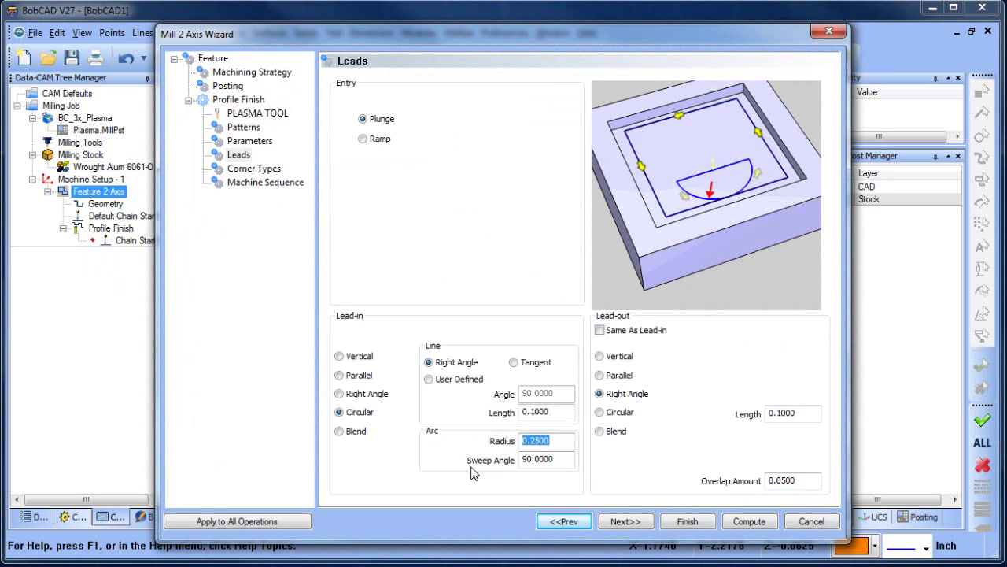
{"action": "type", "text": ".06"}
{"action": "left_click", "coordinate": [744, 523]}
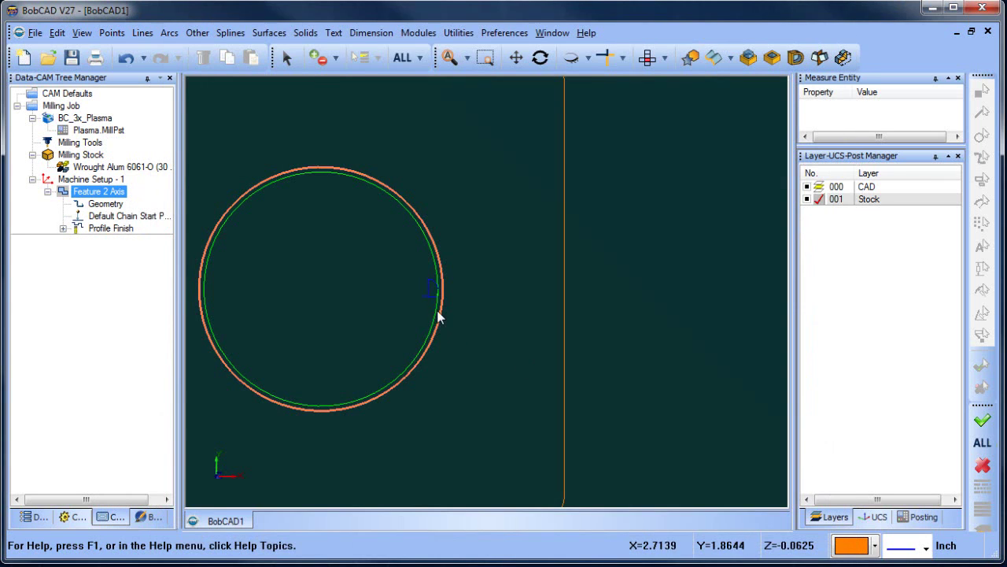
{"action": "scroll", "coordinate": [437, 312], "scroll_direction": "up", "scroll_amount": 5}
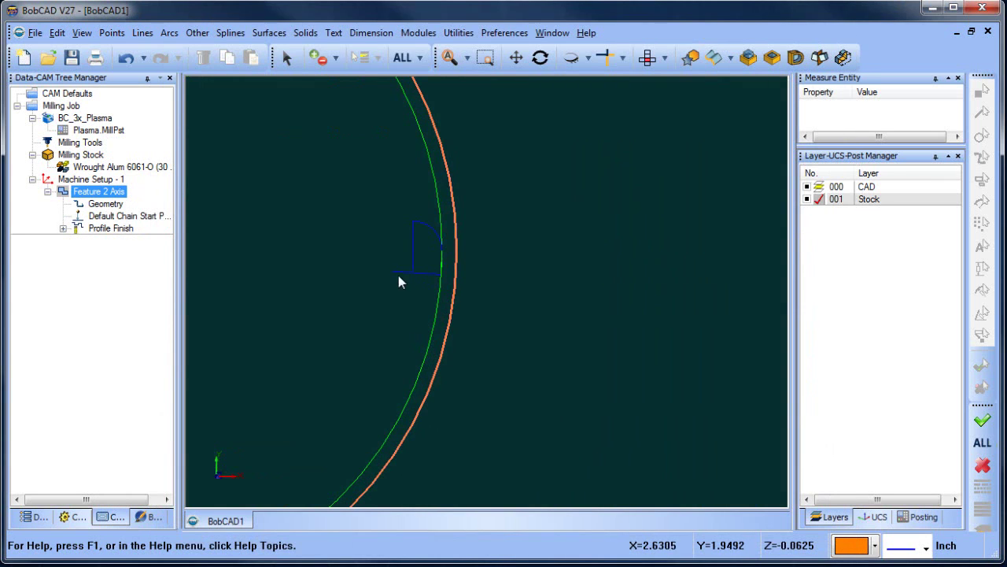
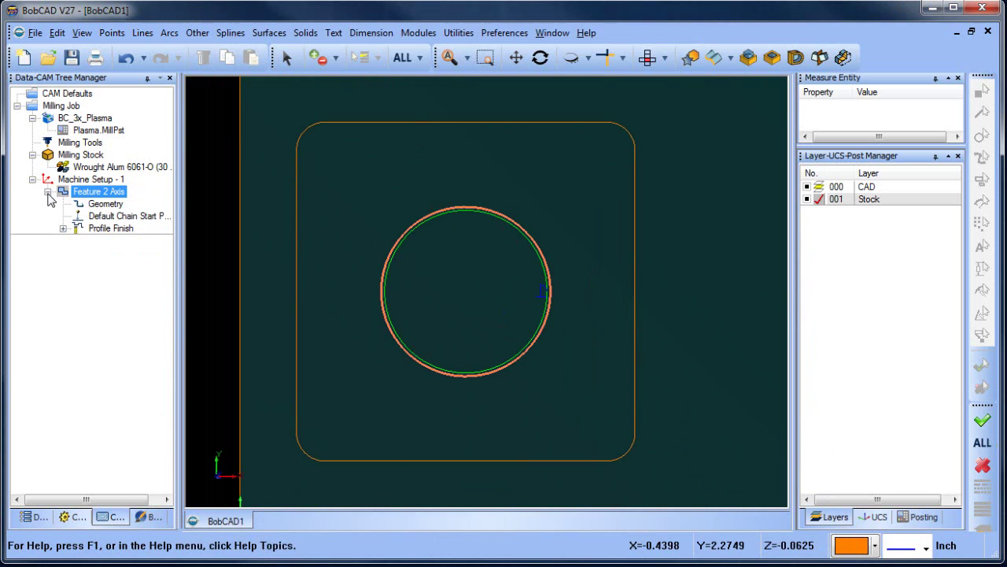
Step: Duplicate the circle's 2 Axis feature by copying and pasting it within Machine Setup - 1
{"action": "left_click", "coordinate": [48, 192]}
{"action": "right_click", "coordinate": [96, 192]}
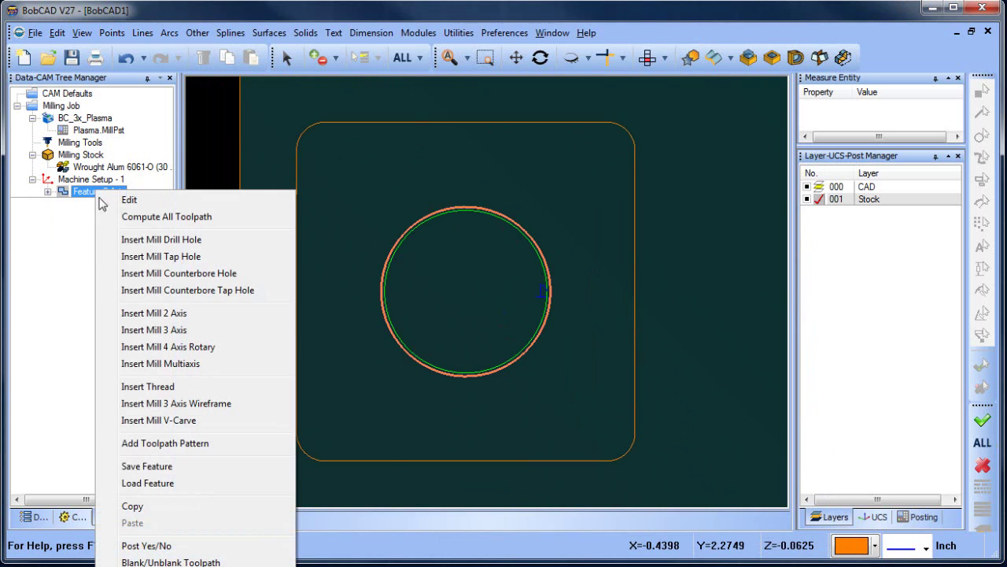
{"action": "left_click", "coordinate": [161, 507]}
{"action": "right_click", "coordinate": [100, 196]}
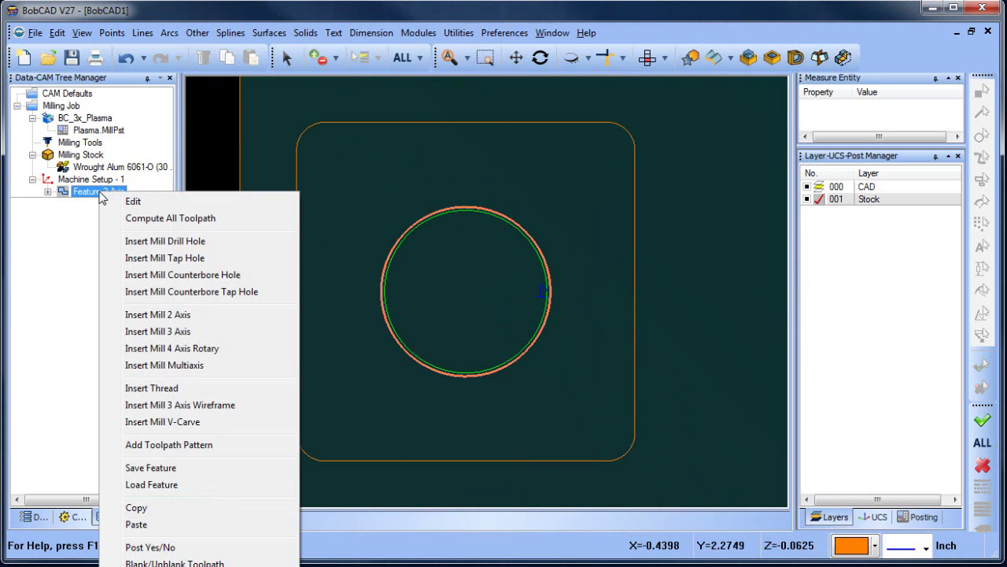
{"action": "left_click", "coordinate": [165, 524]}
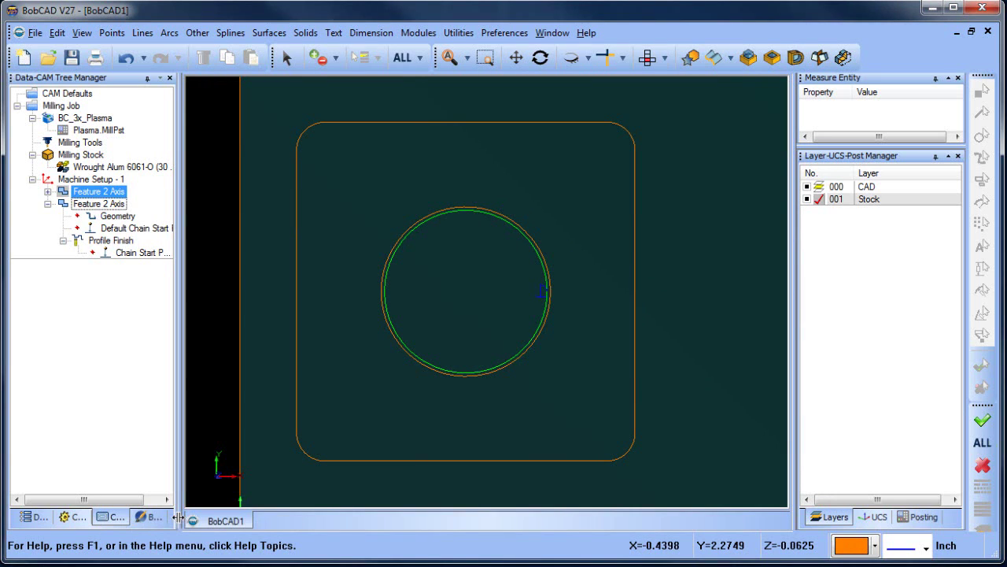
Step: Rename the original 2 Axis feature as Inside Cuts
{"action": "left_click", "coordinate": [110, 196]}
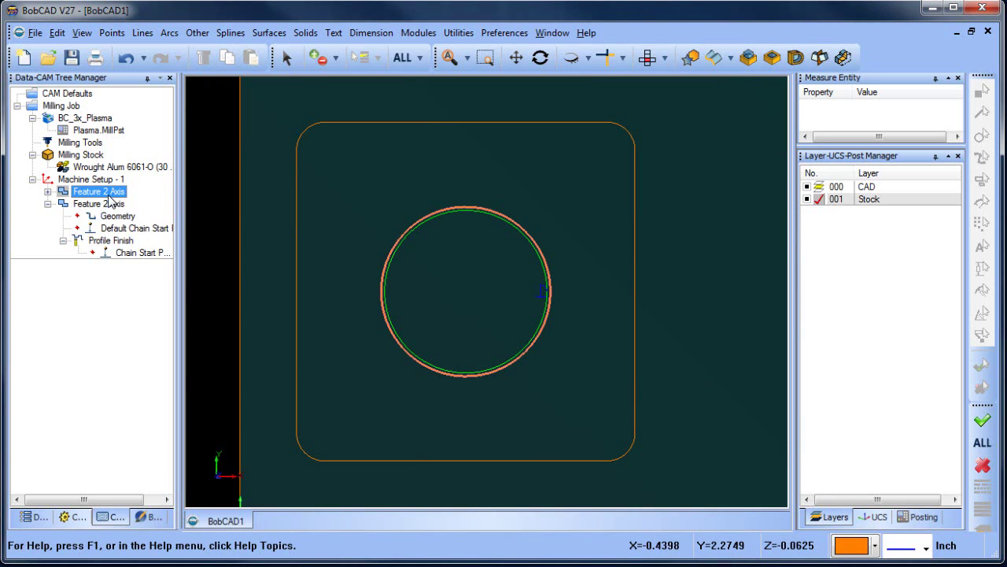
{"action": "double_click", "coordinate": [110, 196]}
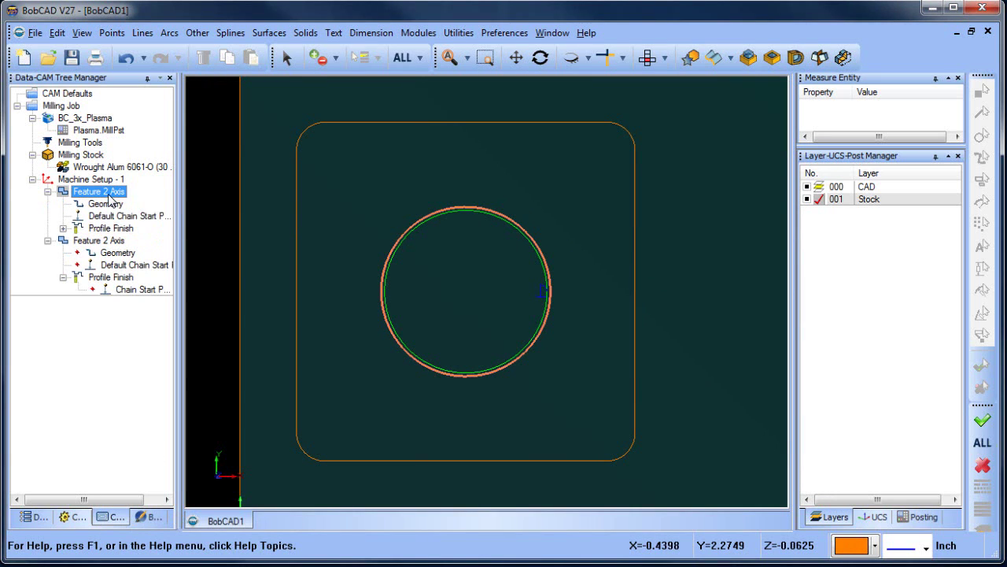
{"action": "left_click", "coordinate": [116, 194]}
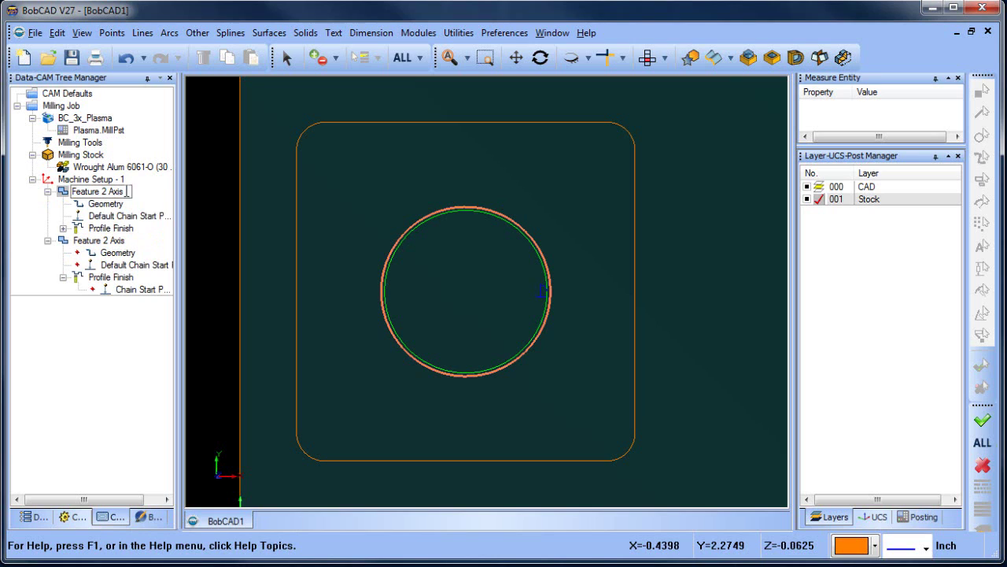
{"action": "left_click_drag", "start_coordinate": [126, 191], "coordinate": [15, 196]}
{"action": "type", "text": "Inside Cuts"}
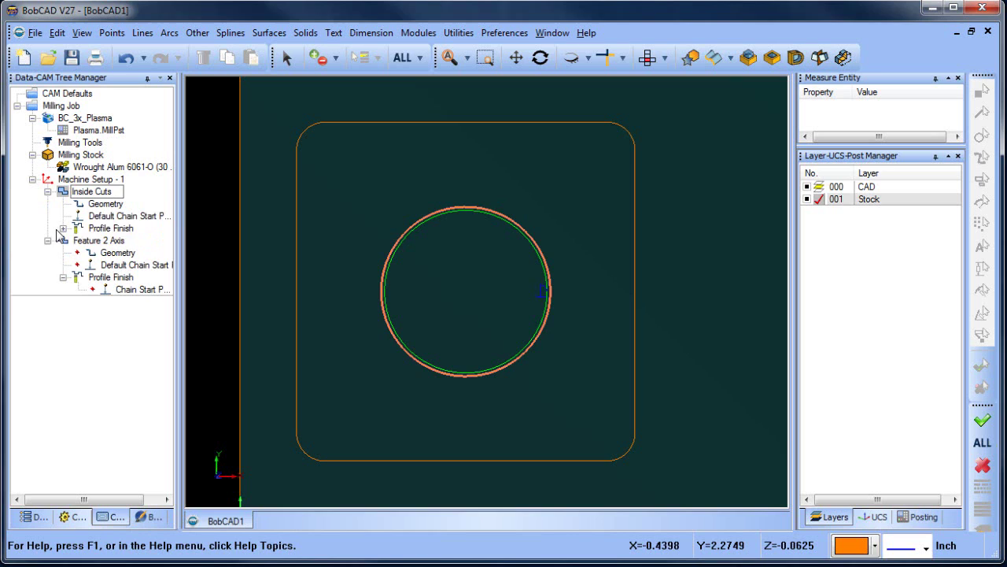
Step: Rename the pasted 2 Axis feature as Outside Cuts
{"action": "left_click", "coordinate": [99, 241]}
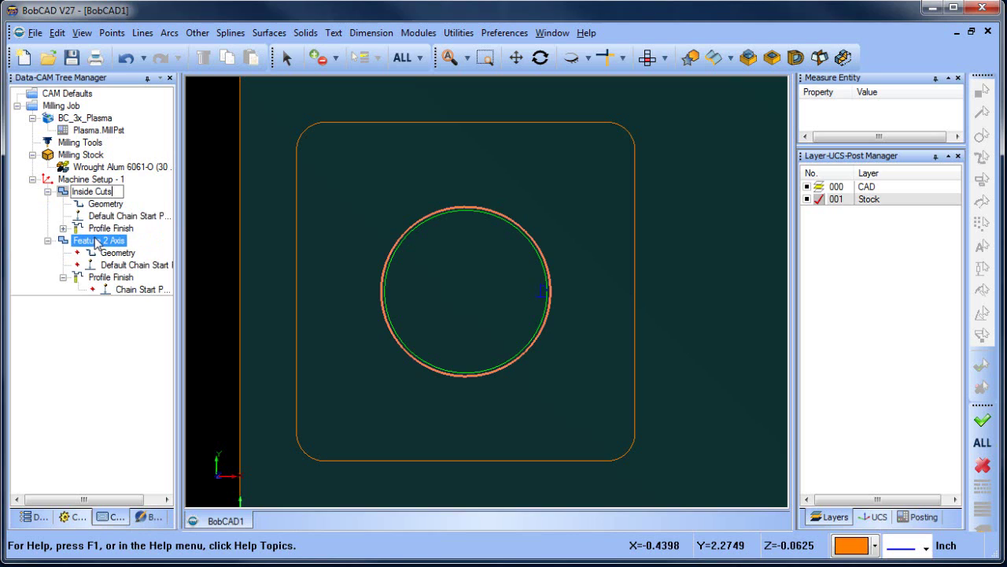
{"action": "left_click", "coordinate": [103, 242]}
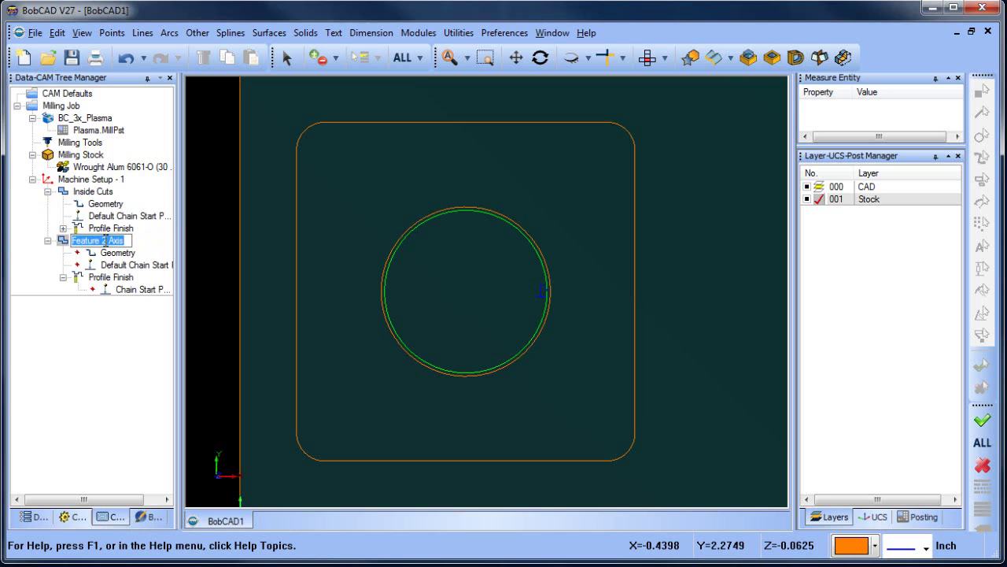
{"action": "type", "text": "Out sid"}
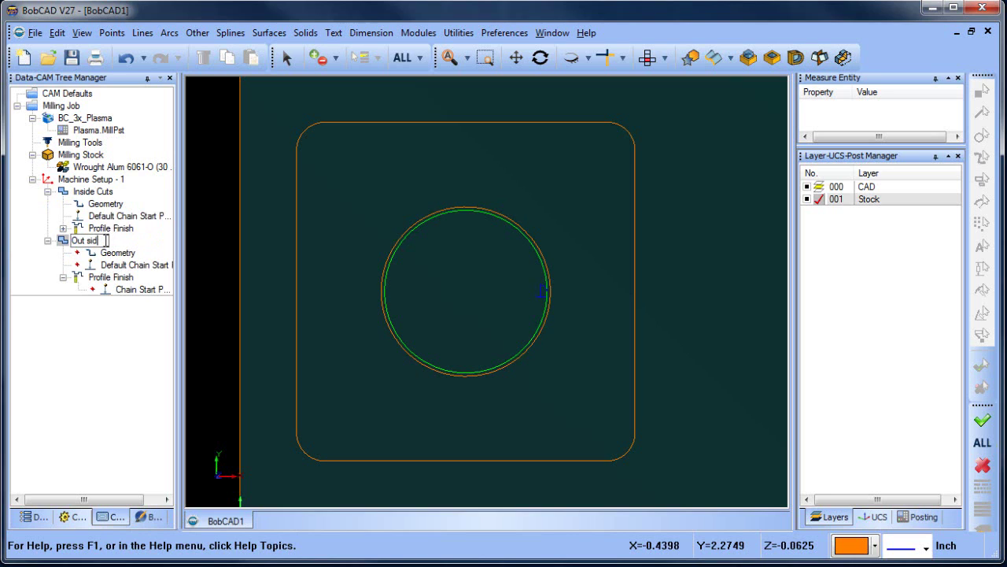
{"action": "key", "text": "BackSpace"}
{"action": "key", "text": "BackSpace"}
{"action": "key", "text": "BackSpace"}
{"action": "key", "text": "BackSpace"}
{"action": "type", "text": "side Cuts"}
{"action": "key", "text": "Return"}
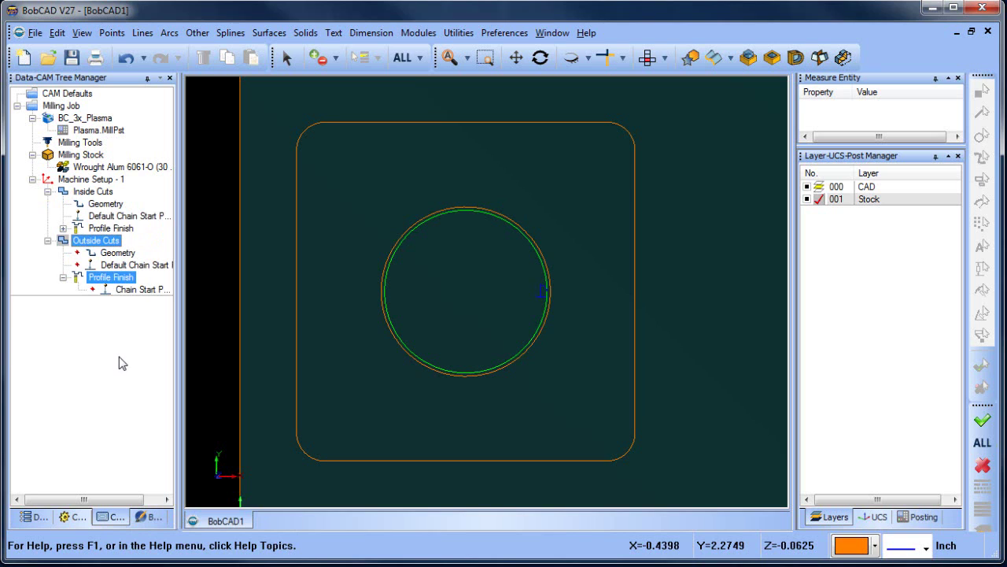
Step: Assign the outer rounded square profile as the geometry of the Outside Cuts feature
{"action": "left_click", "coordinate": [101, 197], "text": "ctrl"}
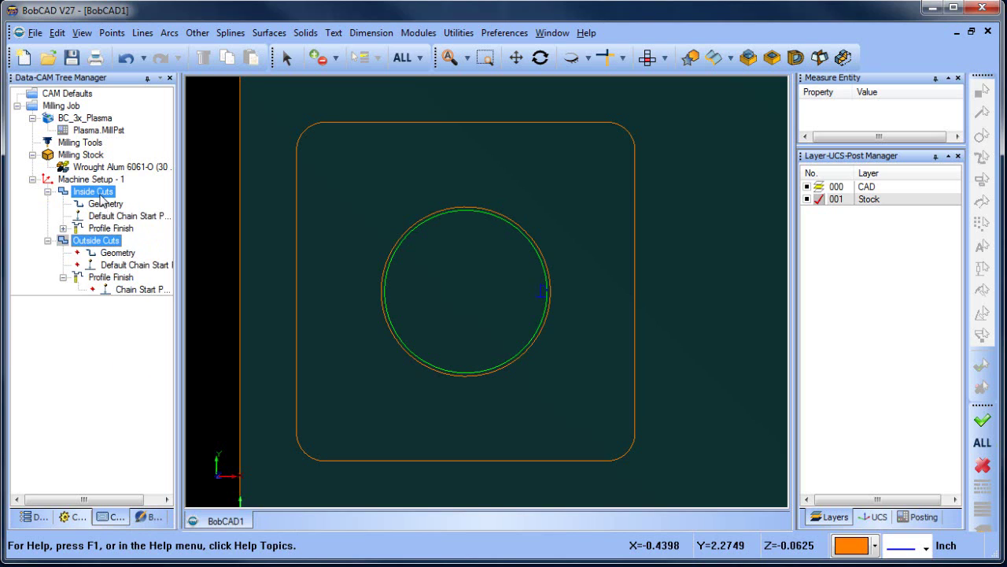
{"action": "left_click", "coordinate": [108, 243]}
{"action": "left_click", "coordinate": [116, 253]}
{"action": "right_click", "coordinate": [117, 254]}
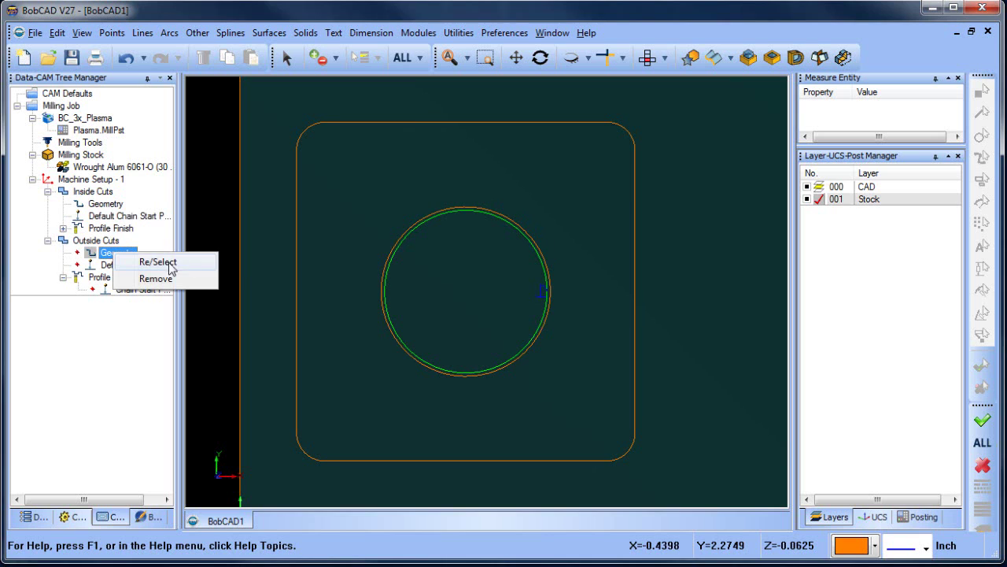
{"action": "left_click", "coordinate": [183, 265]}
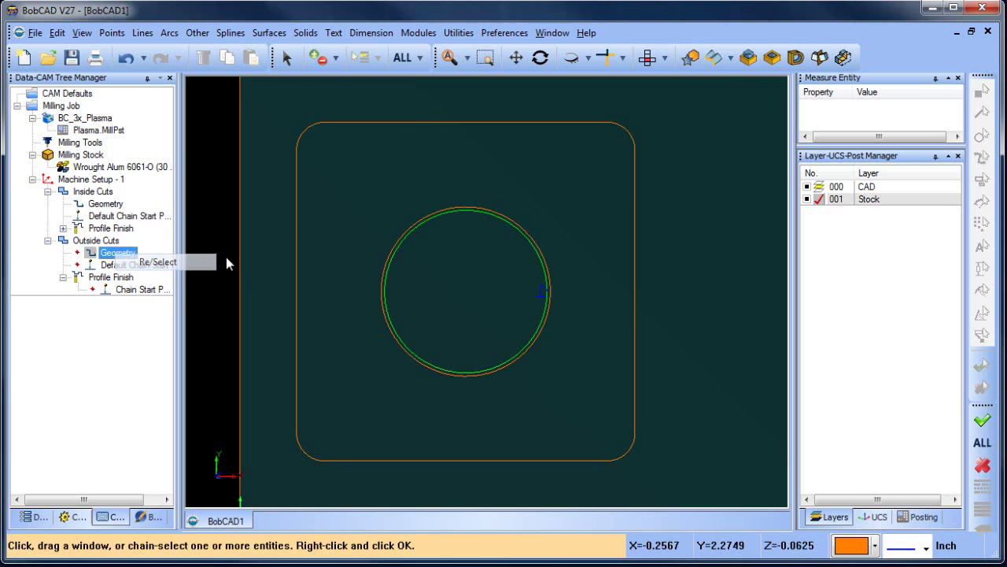
{"action": "right_click", "coordinate": [122, 254]}
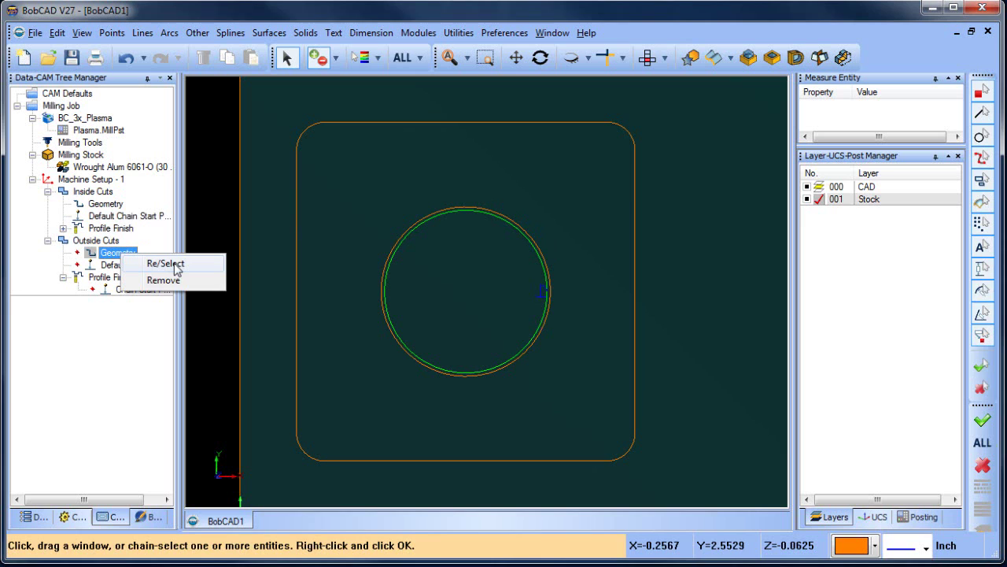
{"action": "left_click", "coordinate": [177, 268]}
{"action": "left_click", "coordinate": [296, 170]}
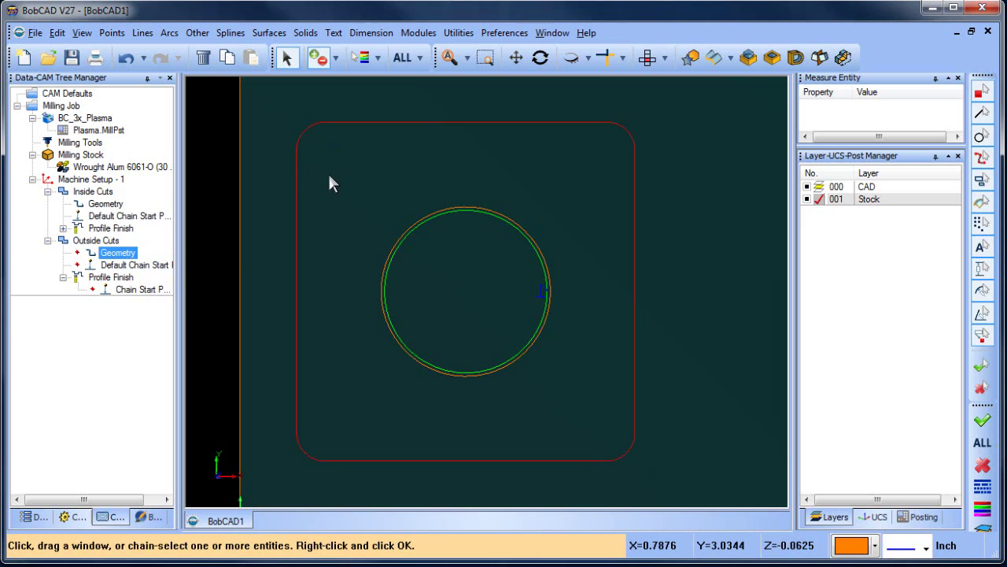
{"action": "right_click", "coordinate": [358, 174]}
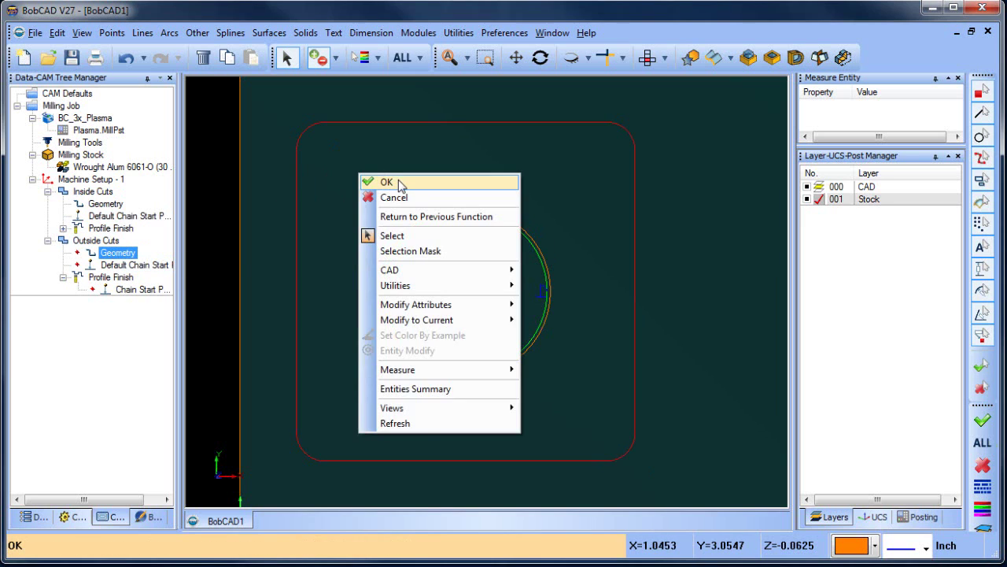
{"action": "left_click", "coordinate": [394, 182]}
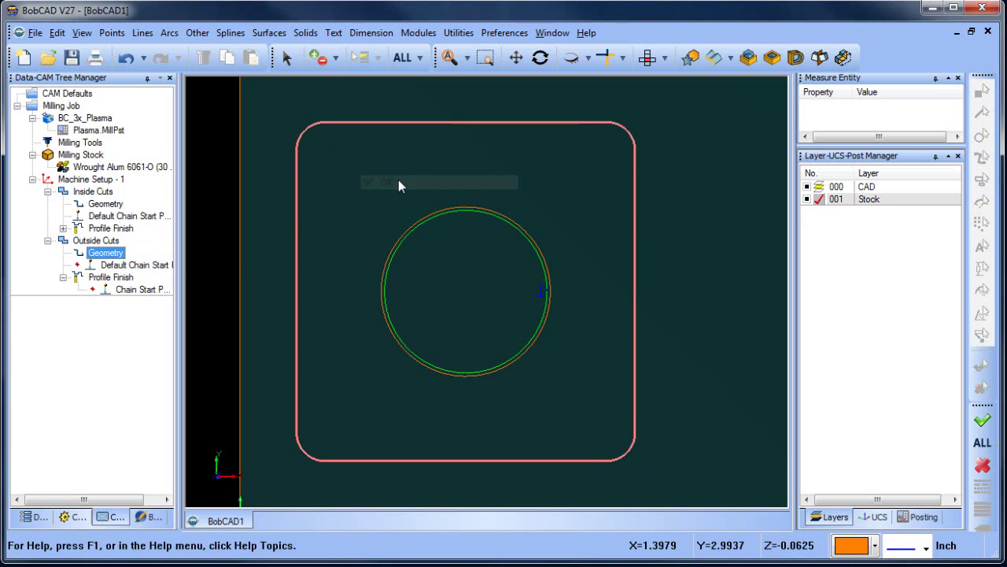
Step: Check the Outside Cuts chain start point and compute the toolpath of its Profile Finish operation
{"action": "left_click", "coordinate": [130, 266]}
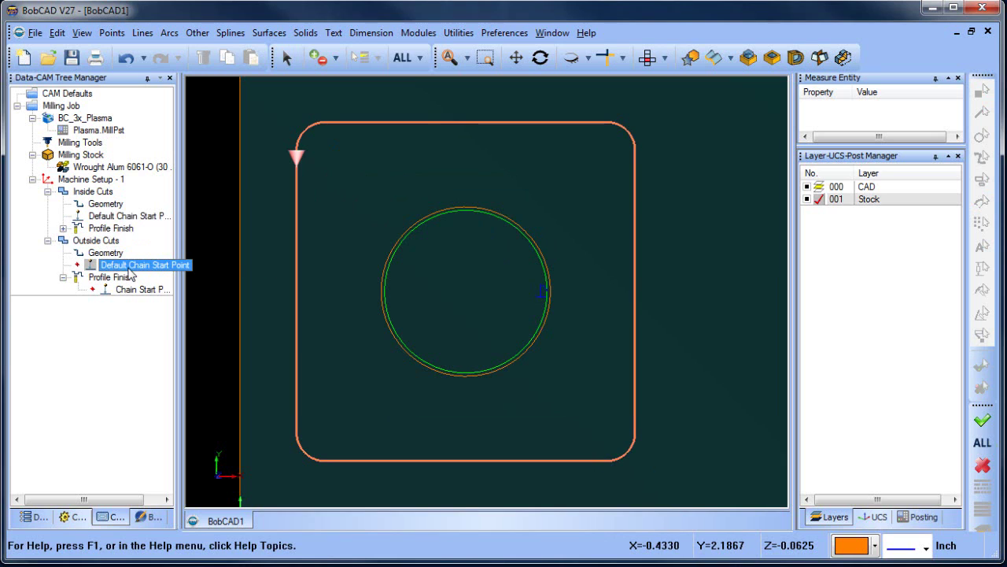
{"action": "left_click", "coordinate": [126, 277]}
{"action": "right_click", "coordinate": [123, 280]}
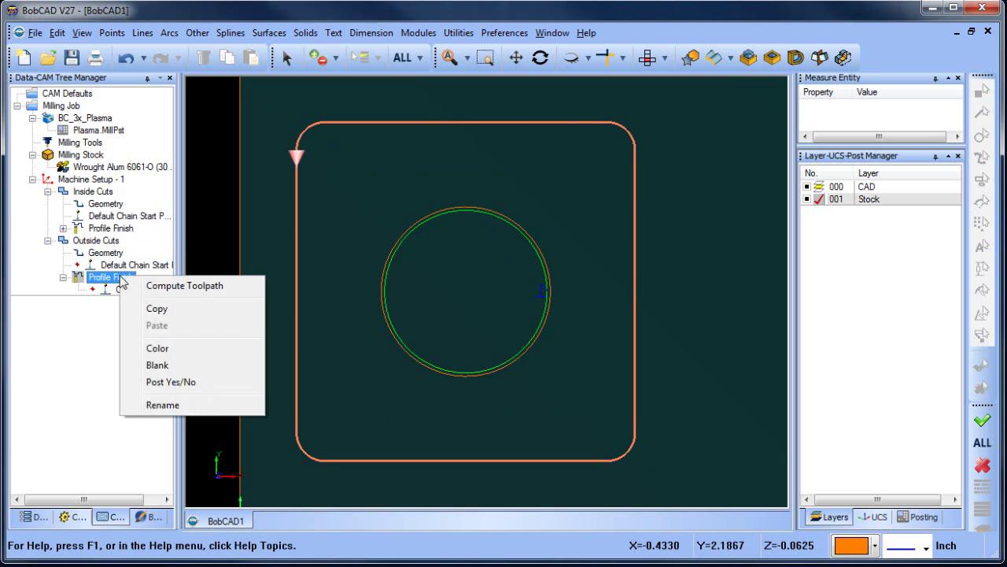
{"action": "left_click", "coordinate": [181, 286]}
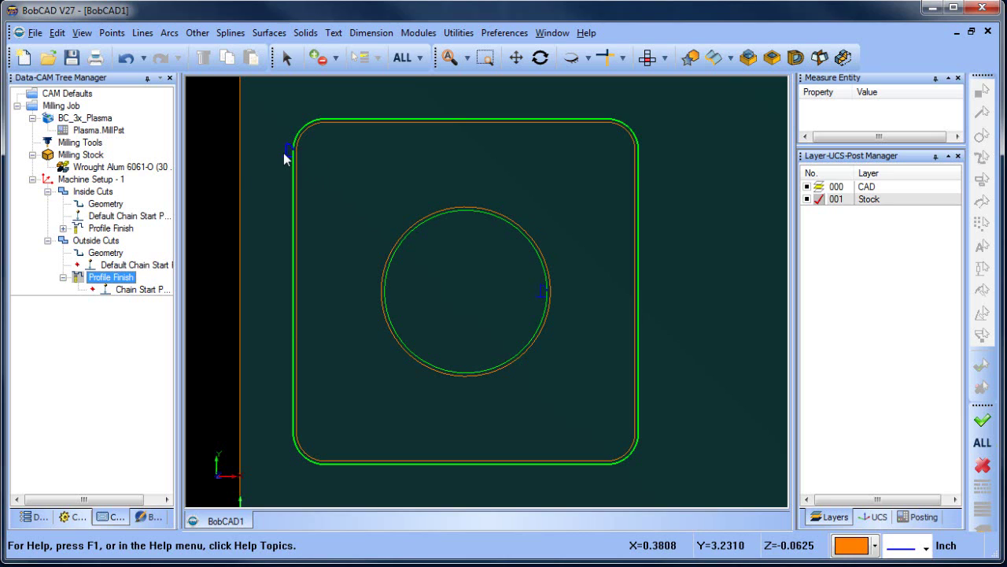
Step: Compare the geometry and default chain start points of the Inside Cuts and Outside Cuts features
{"action": "left_click", "coordinate": [104, 204]}
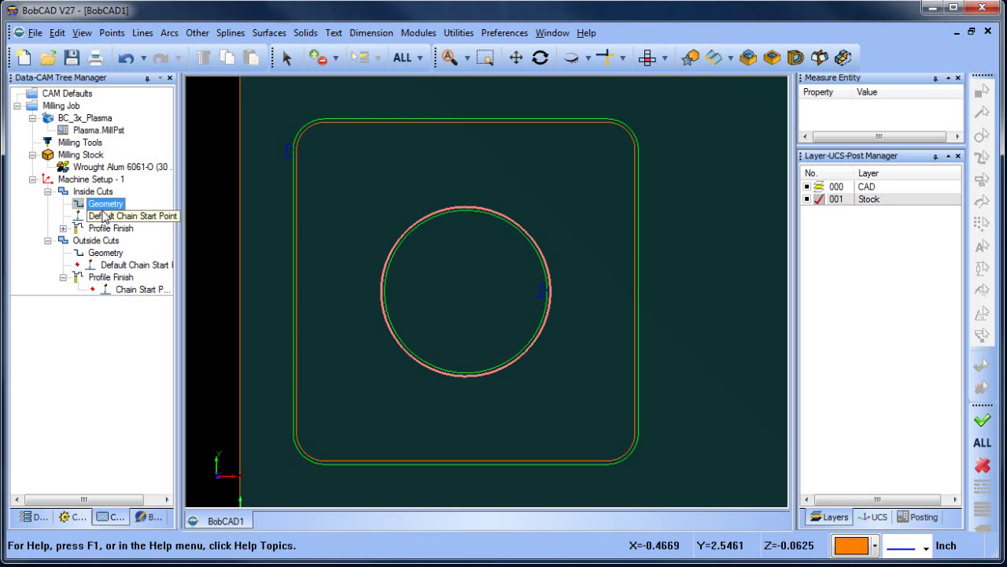
{"action": "left_click", "coordinate": [118, 216]}
{"action": "left_click", "coordinate": [107, 228], "text": "ctrl"}
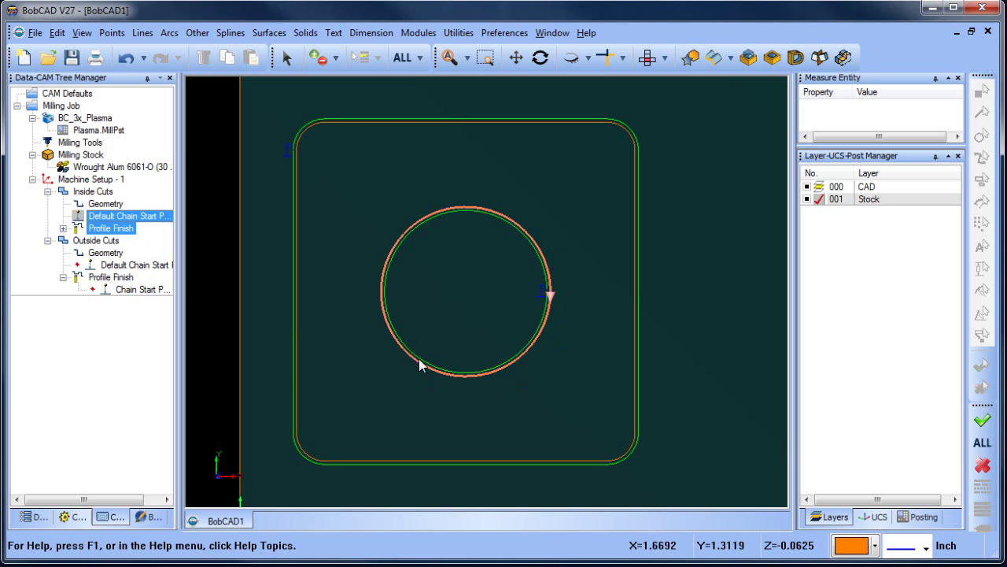
{"action": "left_click", "coordinate": [118, 277]}
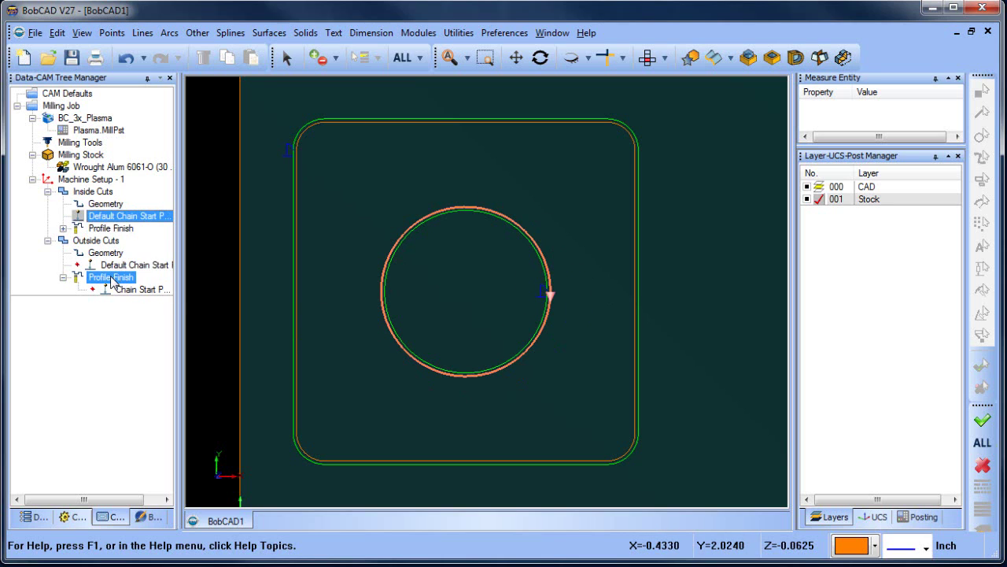
{"action": "left_click", "coordinate": [124, 268]}
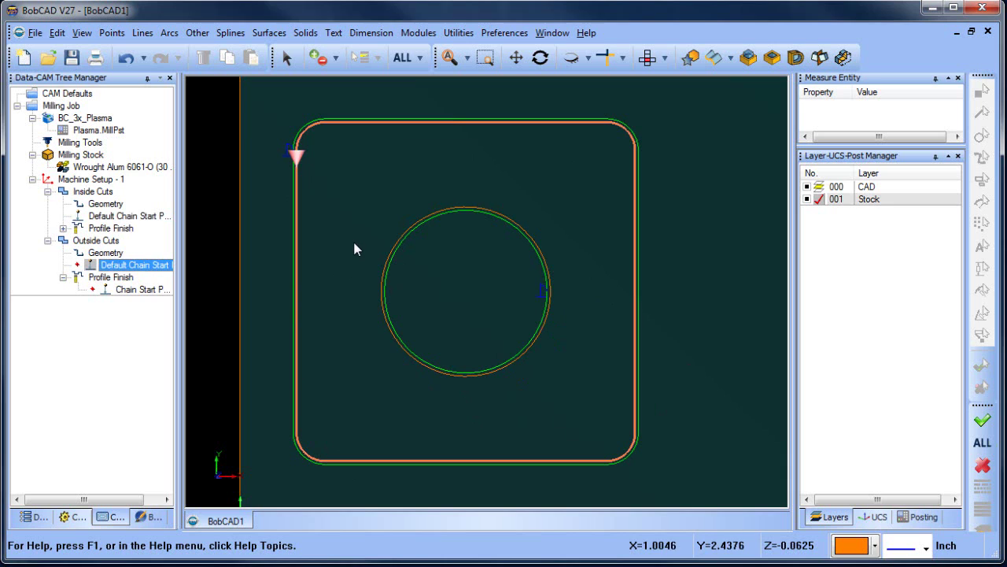
{"action": "scroll", "coordinate": [351, 252], "scroll_direction": "down", "scroll_amount": 1}
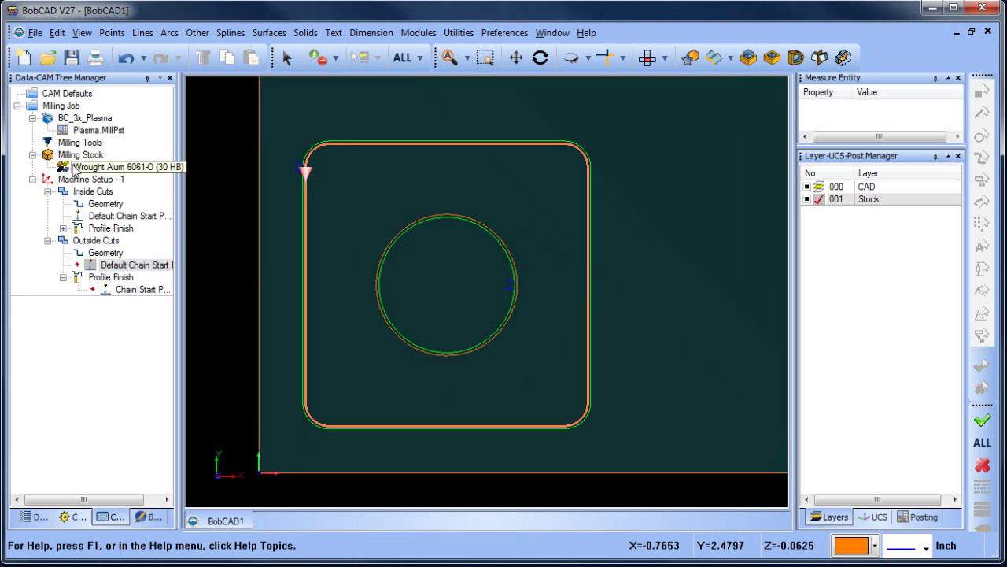
Step: Collapse the Inside Cuts and Outside Cuts features and highlight each one's geometry to review the cutting order
{"action": "left_click", "coordinate": [53, 192]}
{"action": "left_click", "coordinate": [48, 192]}
{"action": "left_click", "coordinate": [48, 203], "text": "shift"}
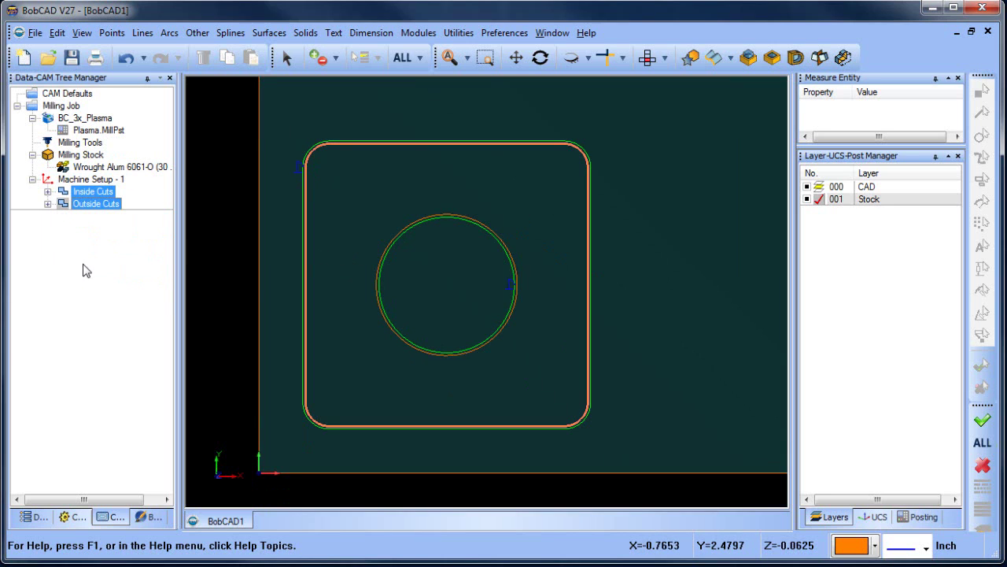
{"action": "left_click", "coordinate": [85, 204]}
{"action": "left_click", "coordinate": [97, 193]}
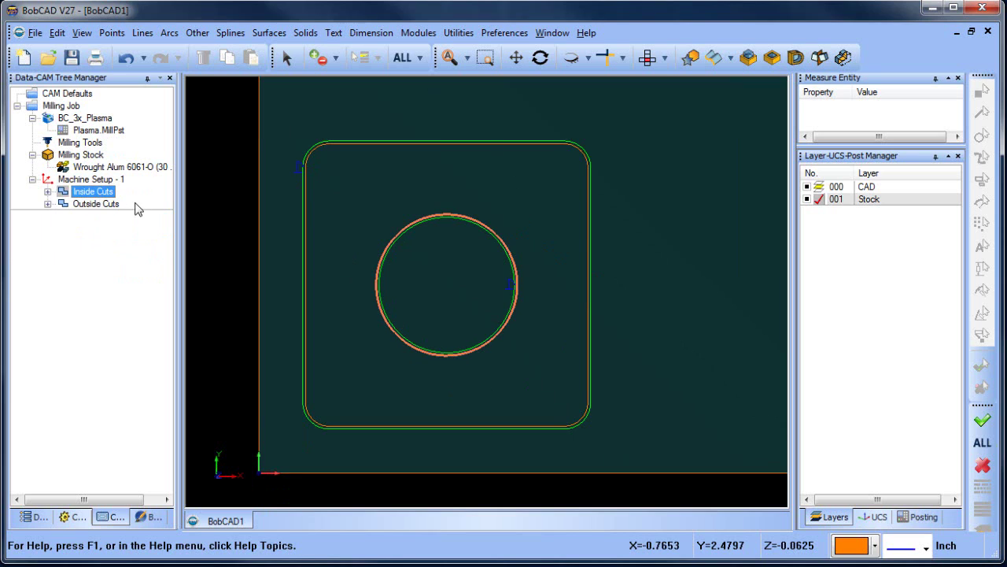
Step: Change the Outside Cuts lead-out to Circular with a 0.06 arc radius and compute the toolpath
{"action": "left_click", "coordinate": [95, 205]}
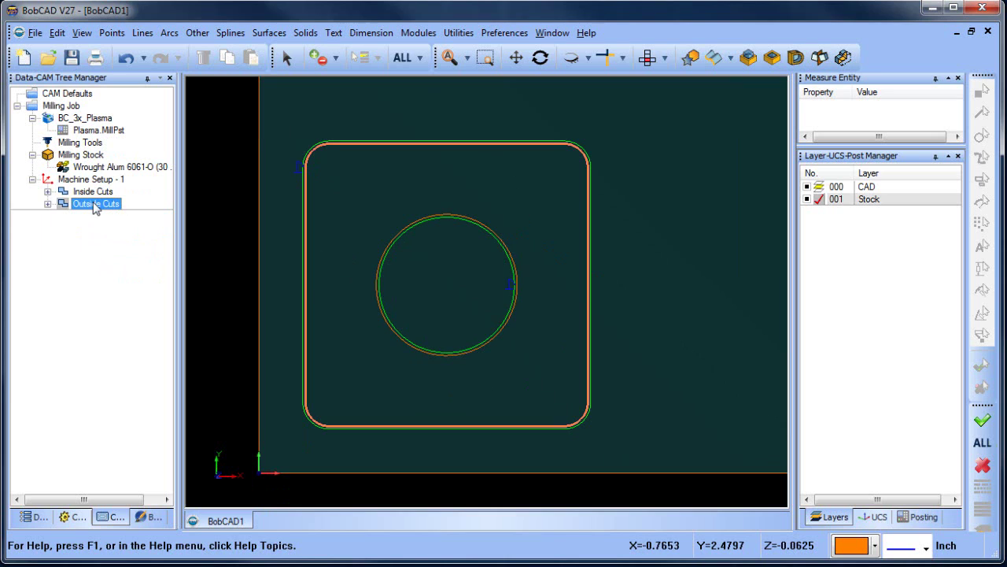
{"action": "left_click", "coordinate": [48, 204]}
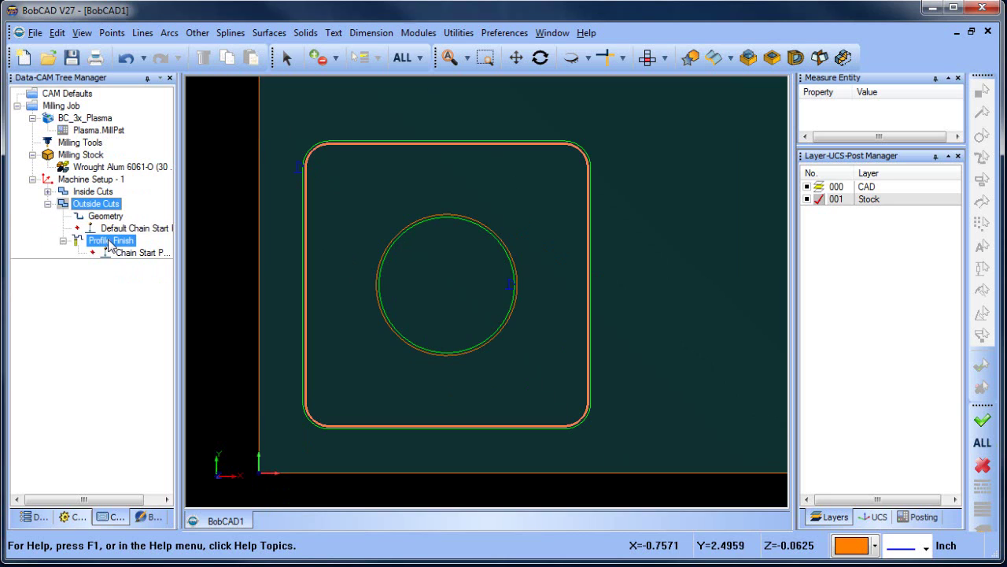
{"action": "right_click", "coordinate": [94, 204]}
{"action": "left_click", "coordinate": [147, 214]}
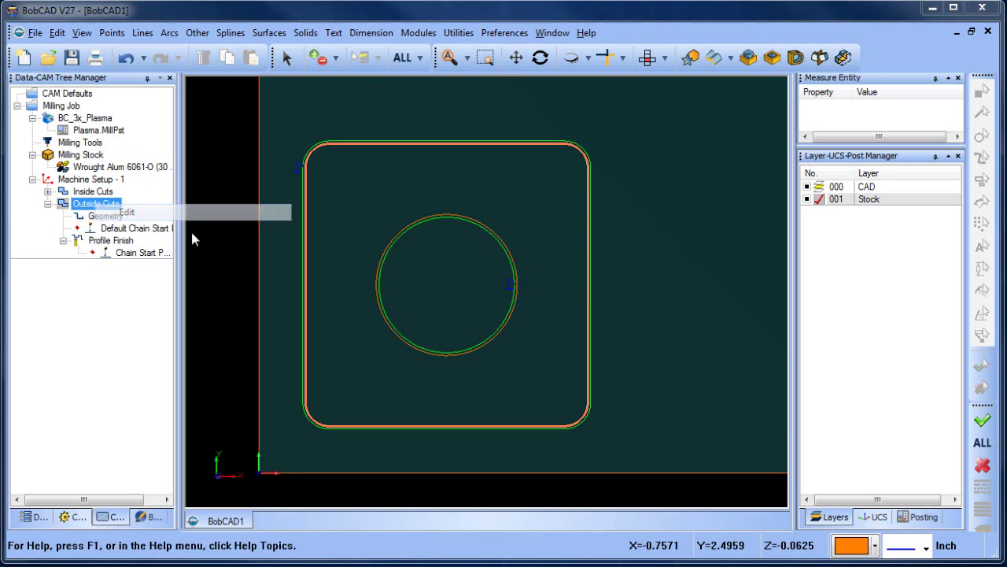
{"action": "left_click", "coordinate": [239, 154]}
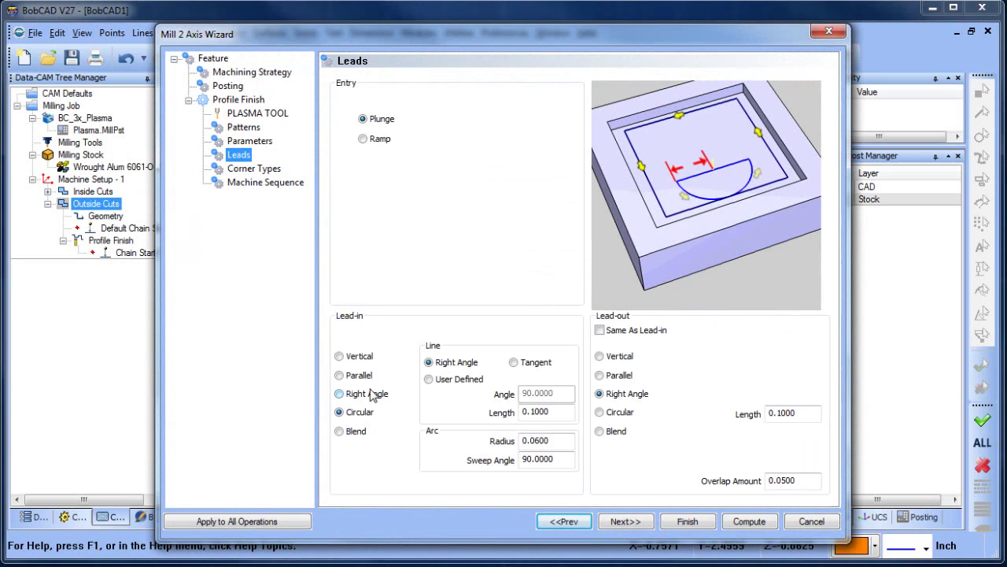
{"action": "left_click", "coordinate": [601, 414]}
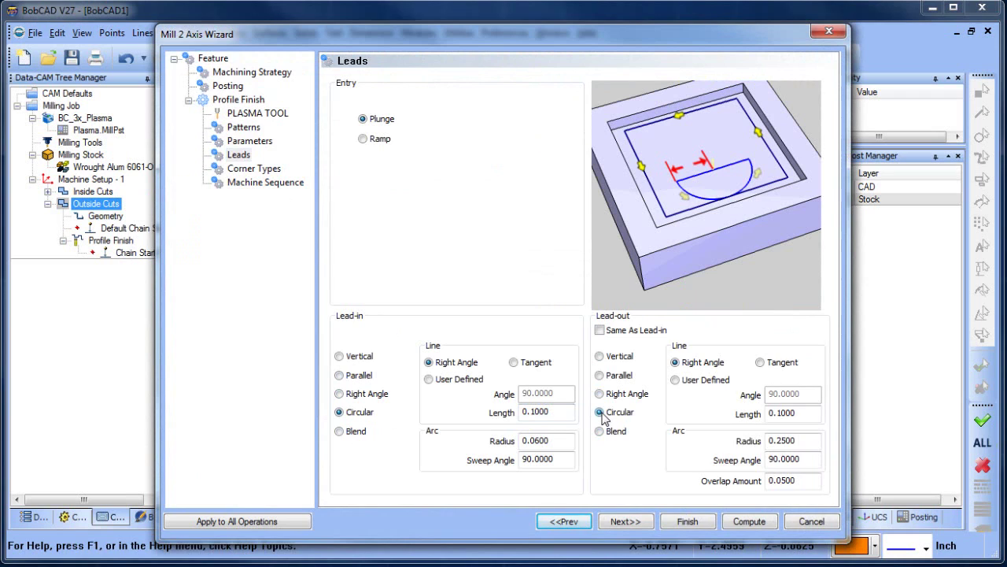
{"action": "double_click", "coordinate": [815, 441]}
{"action": "type", "text": ".06"}
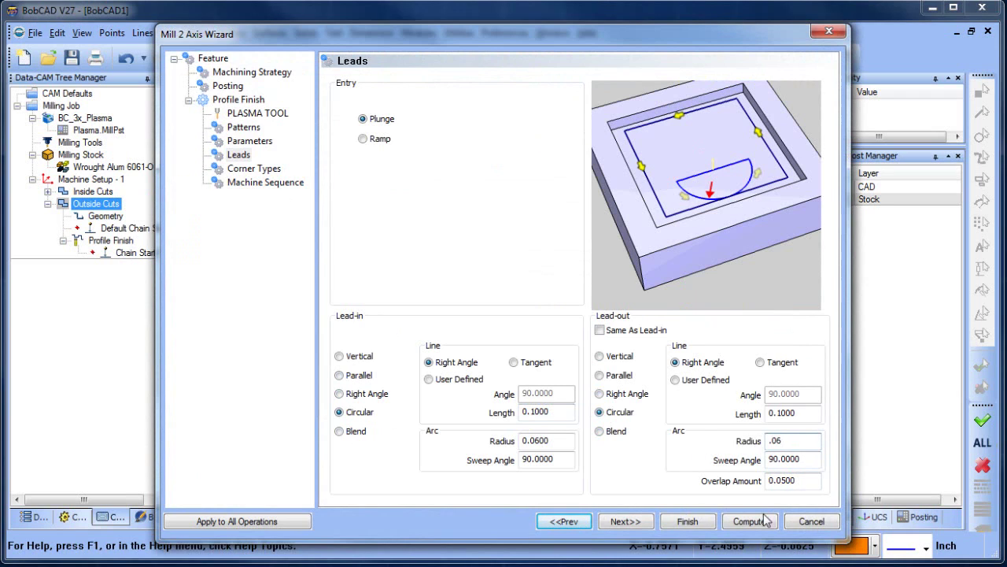
{"action": "left_click", "coordinate": [749, 521]}
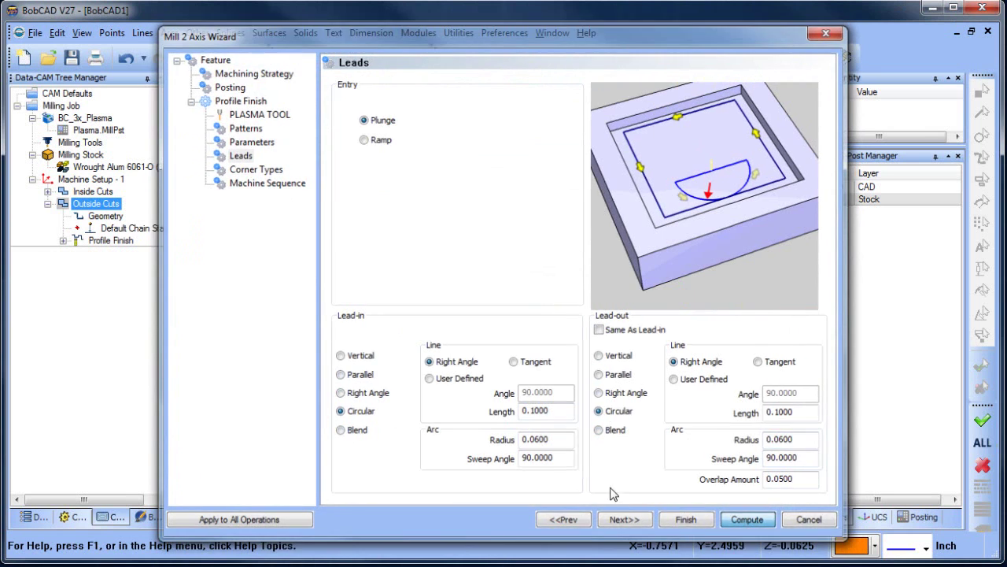
Step: Examine the lead-in and lead-out paths on the outer rounded square profile and on the central hole
{"action": "scroll", "coordinate": [307, 188], "scroll_direction": "up", "scroll_amount": 3}
{"action": "scroll", "coordinate": [289, 178], "scroll_direction": "up", "scroll_amount": 2}
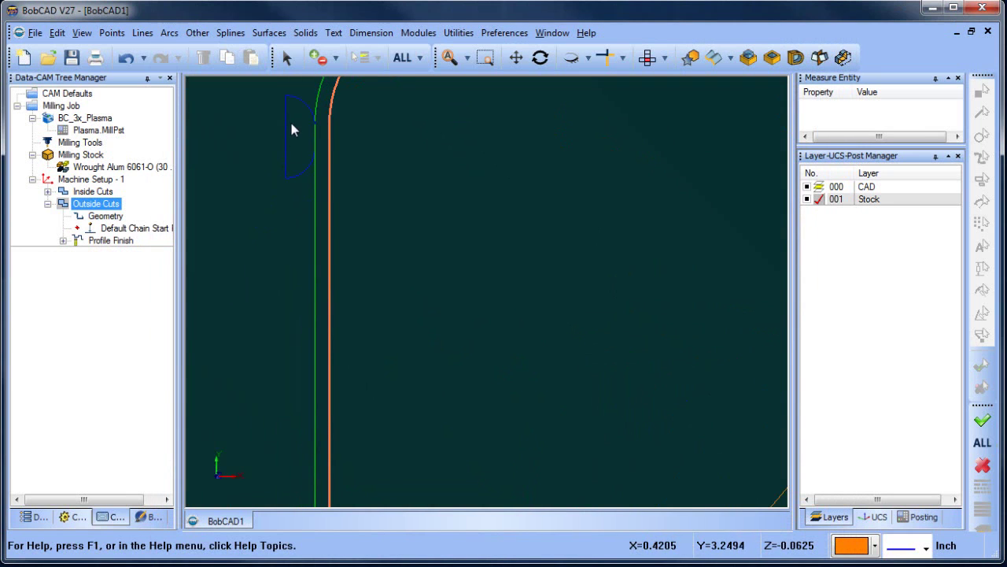
{"action": "scroll", "coordinate": [378, 205], "scroll_direction": "down", "scroll_amount": 3}
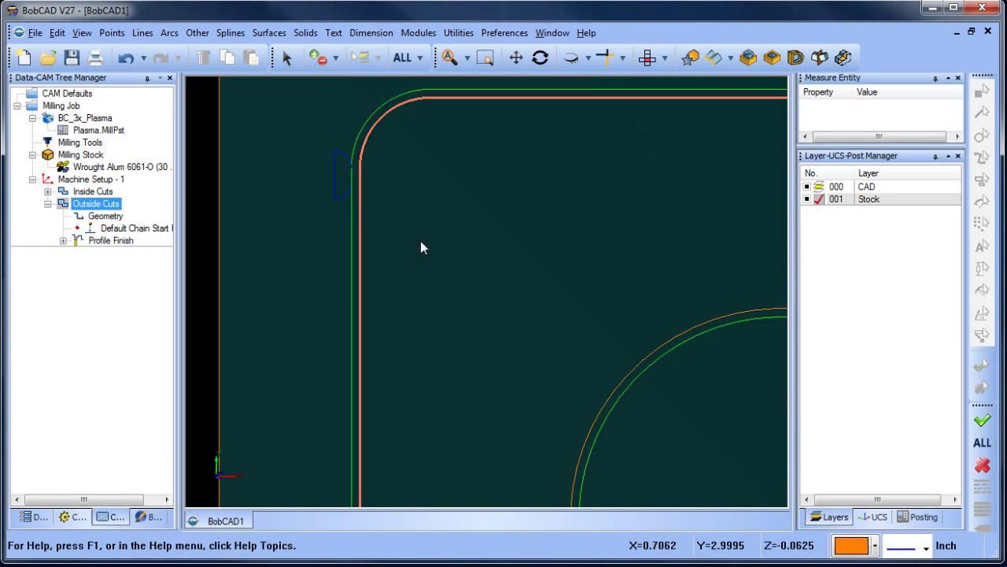
{"action": "middle_click_drag", "start_coordinate": [420, 241], "coordinate": [759, 434]}
{"action": "scroll", "coordinate": [750, 440], "scroll_direction": "up", "scroll_amount": 2}
{"action": "scroll", "coordinate": [750, 439], "scroll_direction": "up", "scroll_amount": 2}
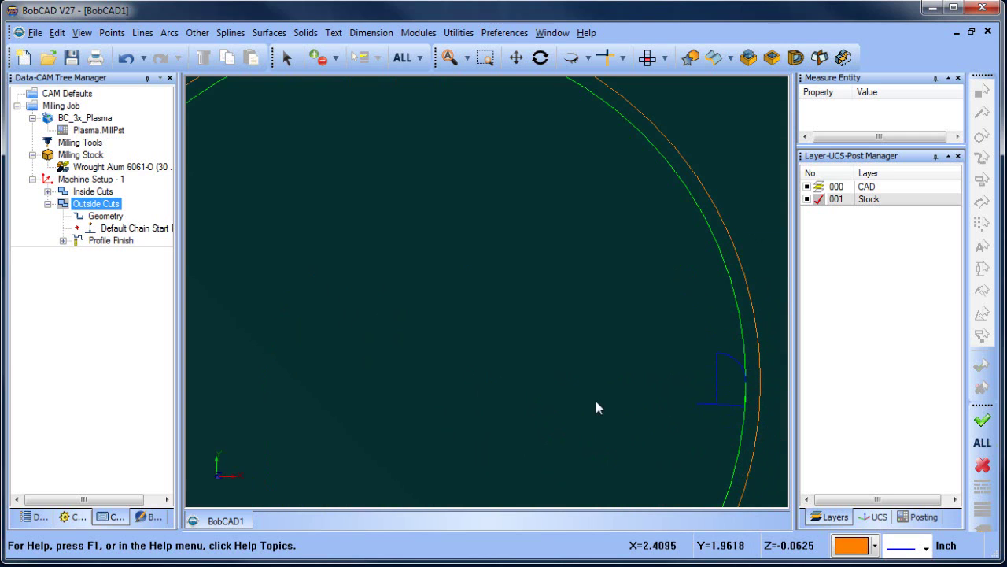
{"action": "scroll", "coordinate": [555, 366], "scroll_direction": "down", "scroll_amount": 3}
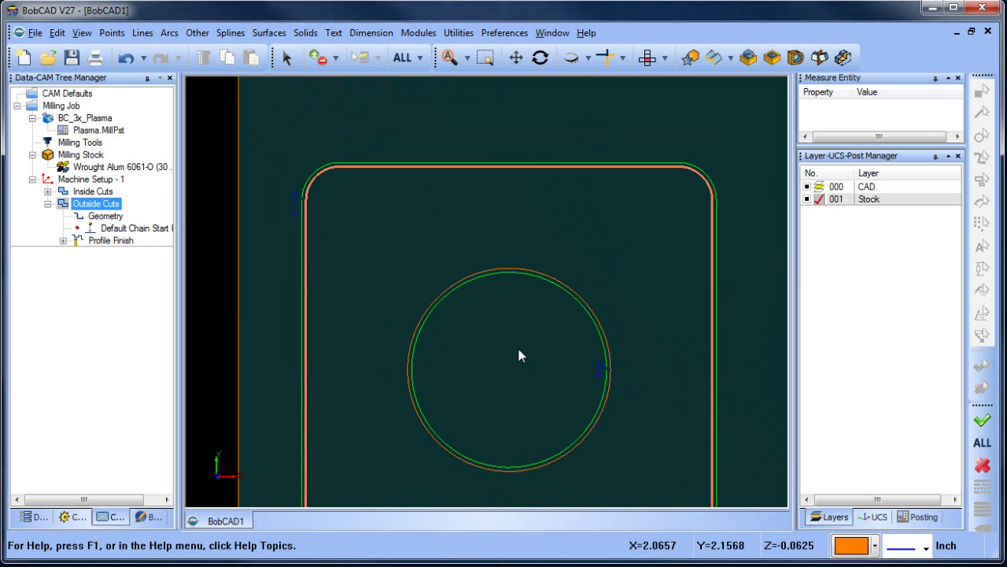
{"action": "scroll", "coordinate": [516, 343], "scroll_direction": "down", "scroll_amount": 2}
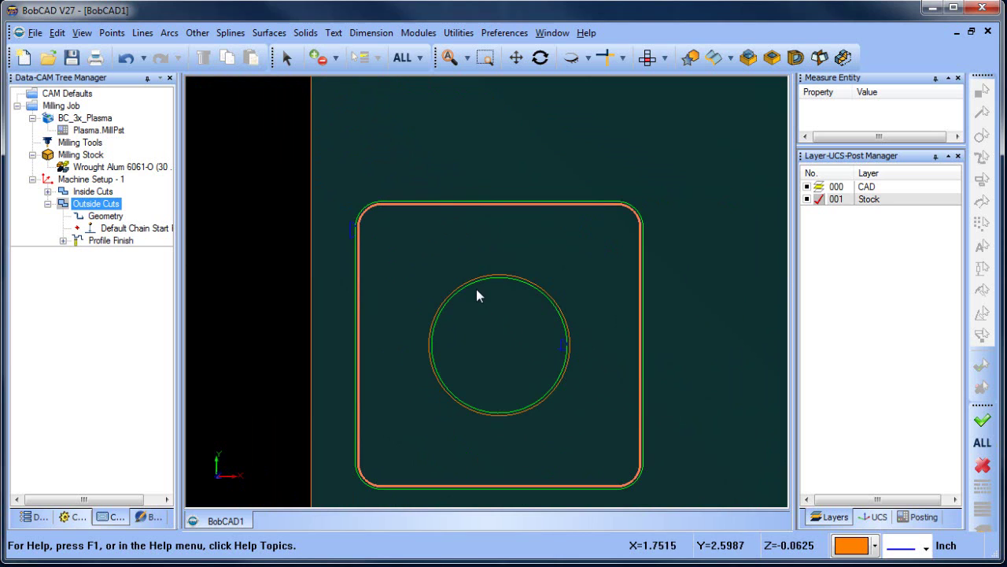
{"action": "middle_click_drag", "start_coordinate": [488, 322], "coordinate": [470, 280]}
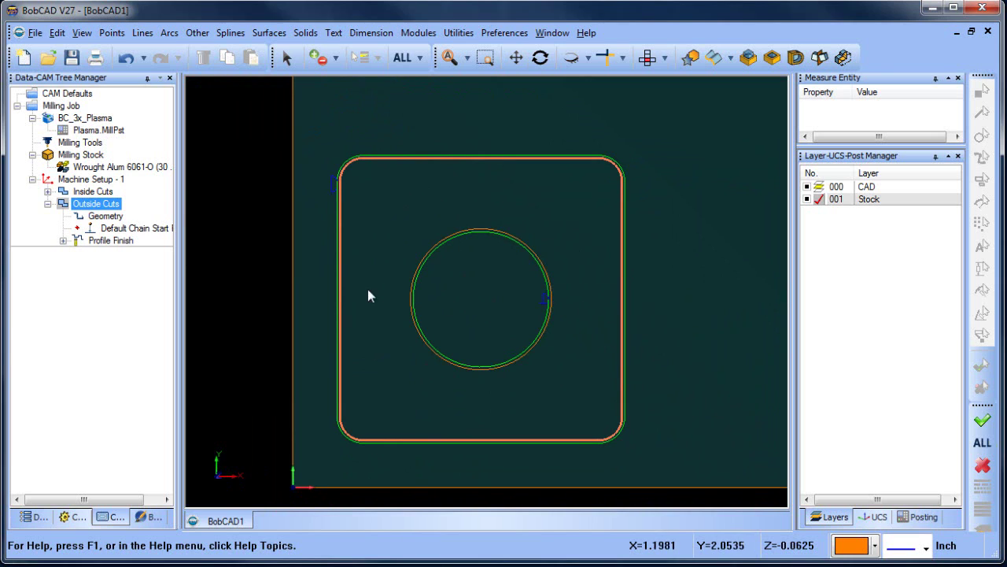
Step: Post the Milling Job to generate its plasma G-code
{"action": "left_click", "coordinate": [76, 131]}
{"action": "left_click", "coordinate": [69, 107]}
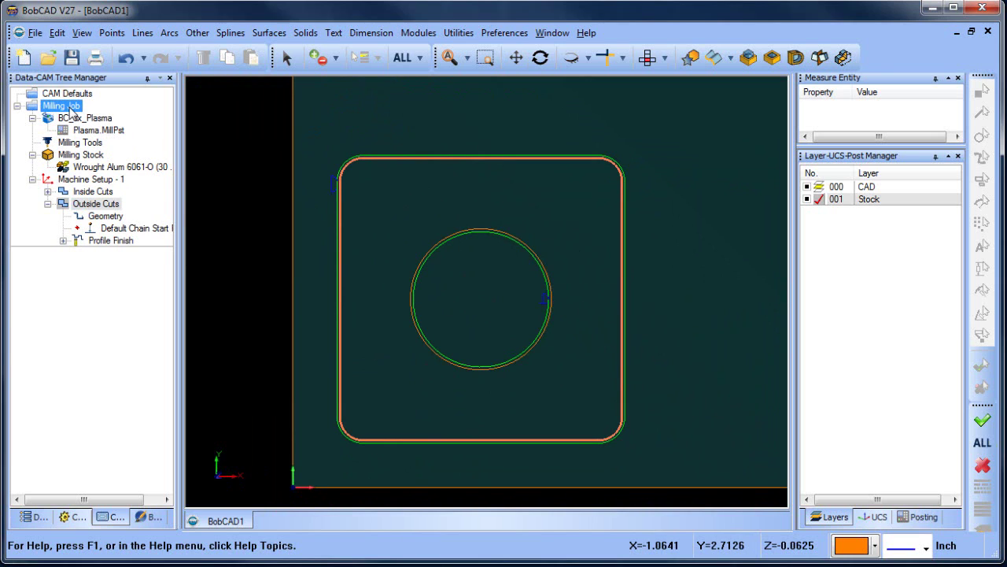
{"action": "right_click", "coordinate": [72, 113]}
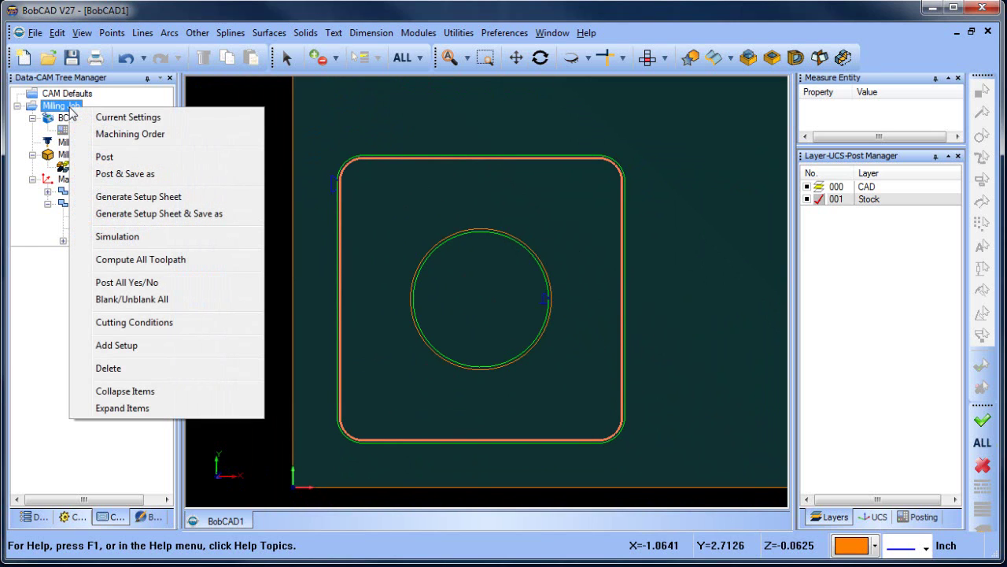
{"action": "left_click", "coordinate": [138, 160]}
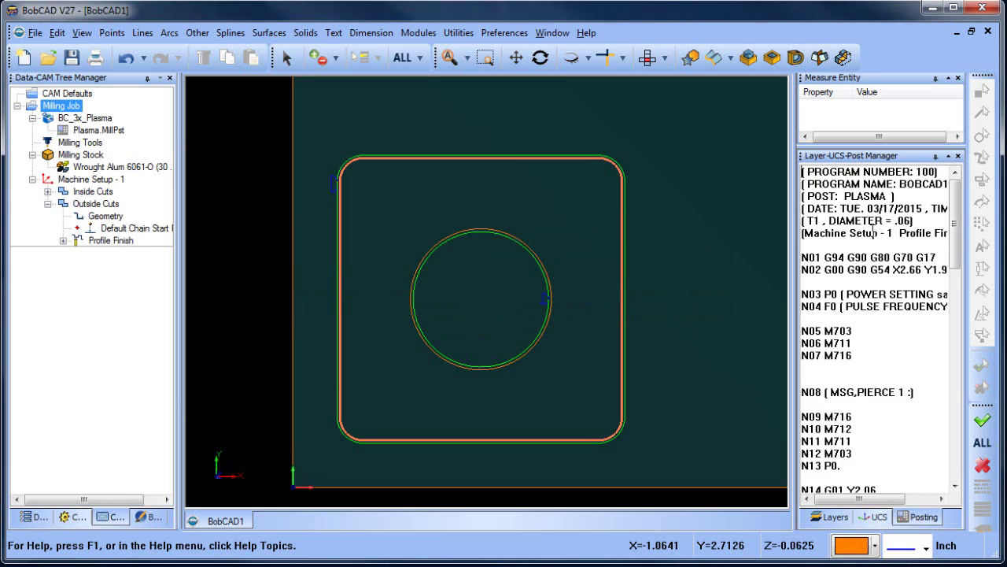
Step: Review the posted code from the program header through the pierce and cutting moves of both profiles
{"action": "scroll", "coordinate": [896, 345], "scroll_direction": "down", "scroll_amount": 10}
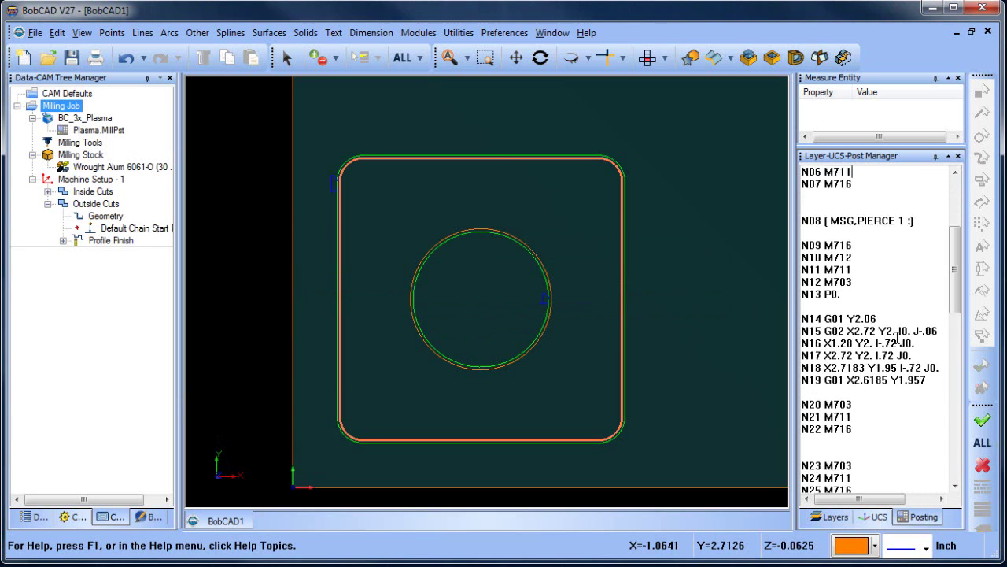
{"action": "scroll", "coordinate": [898, 337], "scroll_direction": "down", "scroll_amount": 3}
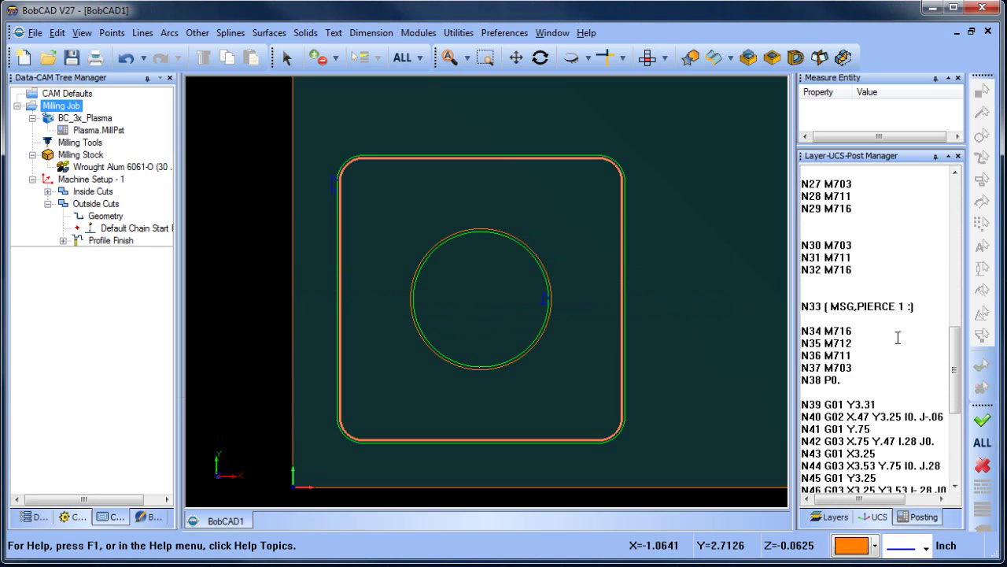
{"action": "right_click", "coordinate": [891, 230]}
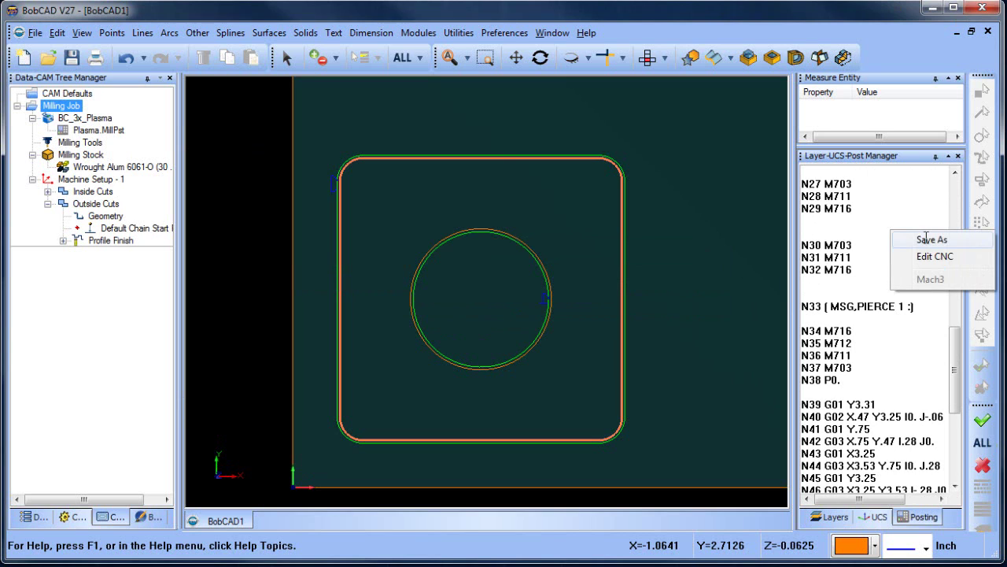
{"action": "left_click", "coordinate": [891, 209]}
{"action": "scroll", "coordinate": [896, 259], "scroll_direction": "down", "scroll_amount": 2}
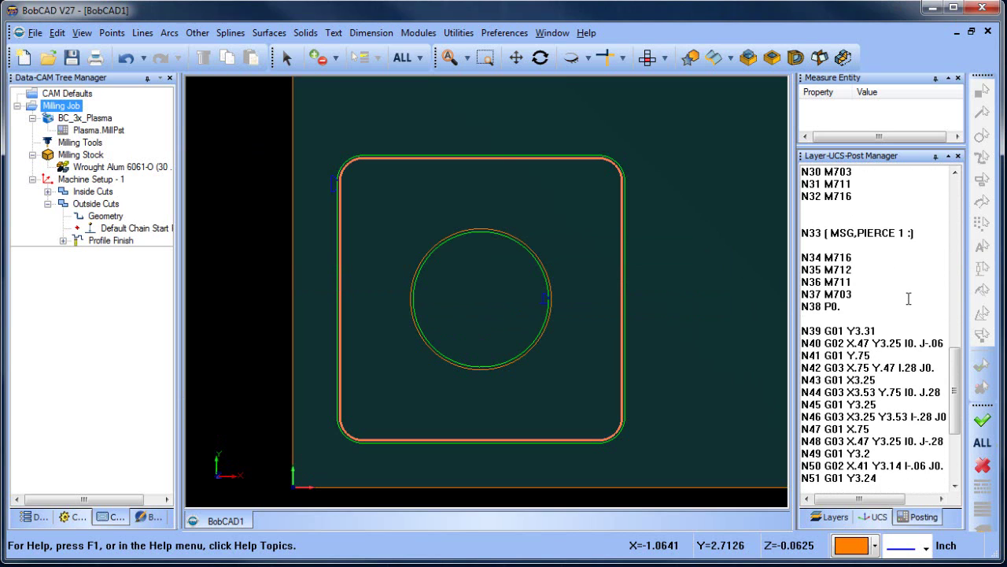
{"action": "scroll", "coordinate": [908, 298], "scroll_direction": "up", "scroll_amount": 5}
{"action": "scroll", "coordinate": [906, 298], "scroll_direction": "up", "scroll_amount": 10}
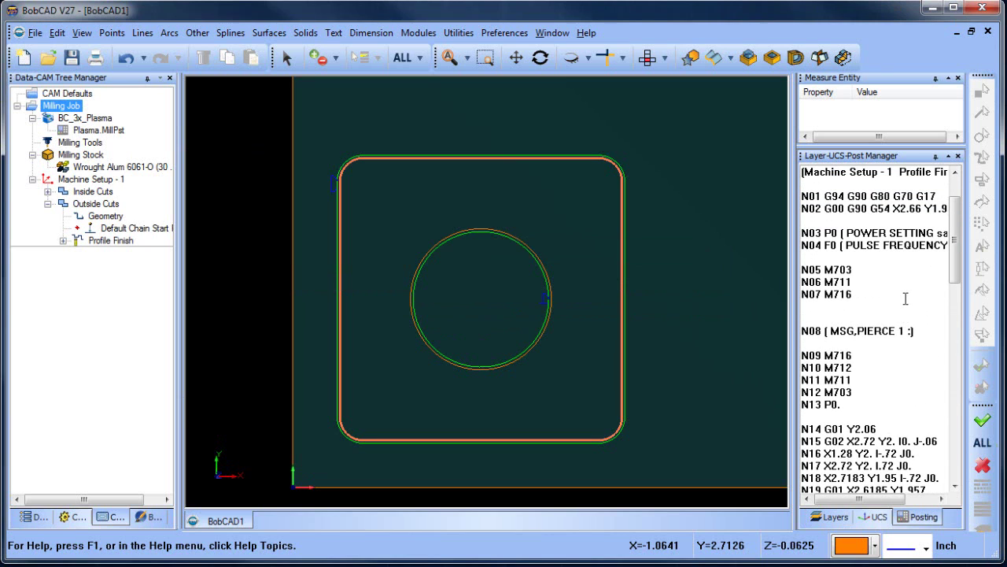
{"action": "scroll", "coordinate": [906, 298], "scroll_direction": "up", "scroll_amount": 2}
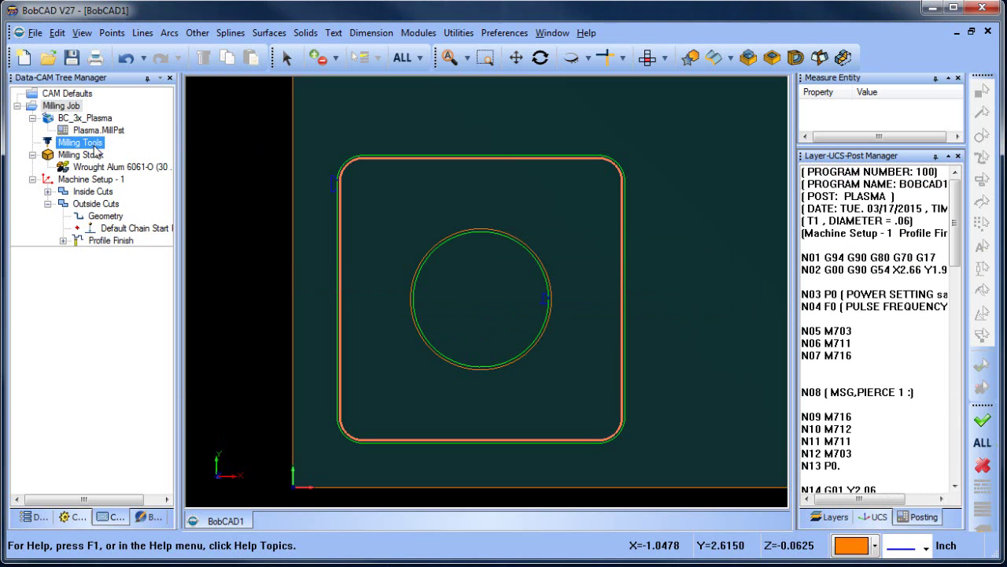
Step: Bring up the available commands for the Milling Job
{"action": "right_click", "coordinate": [69, 109]}
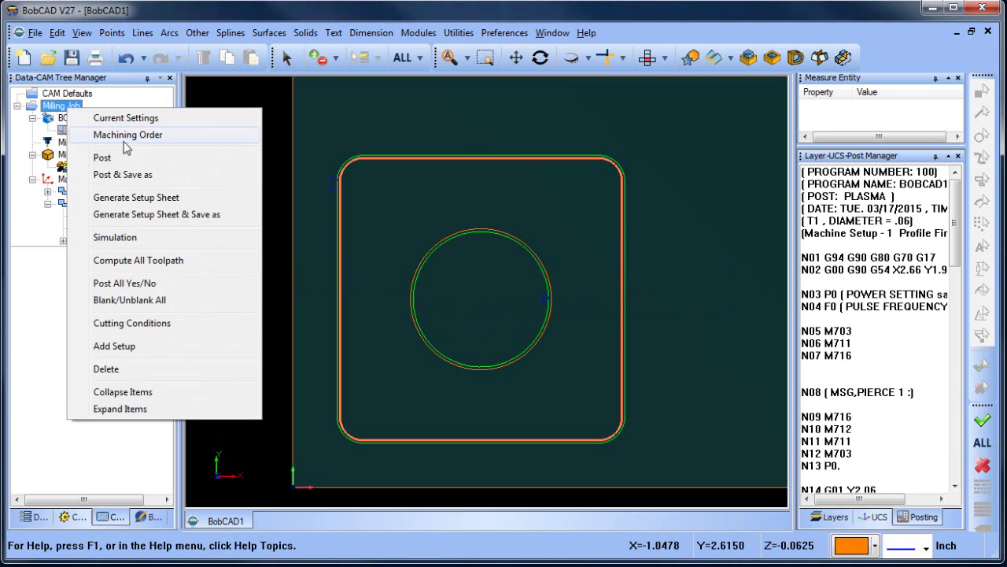